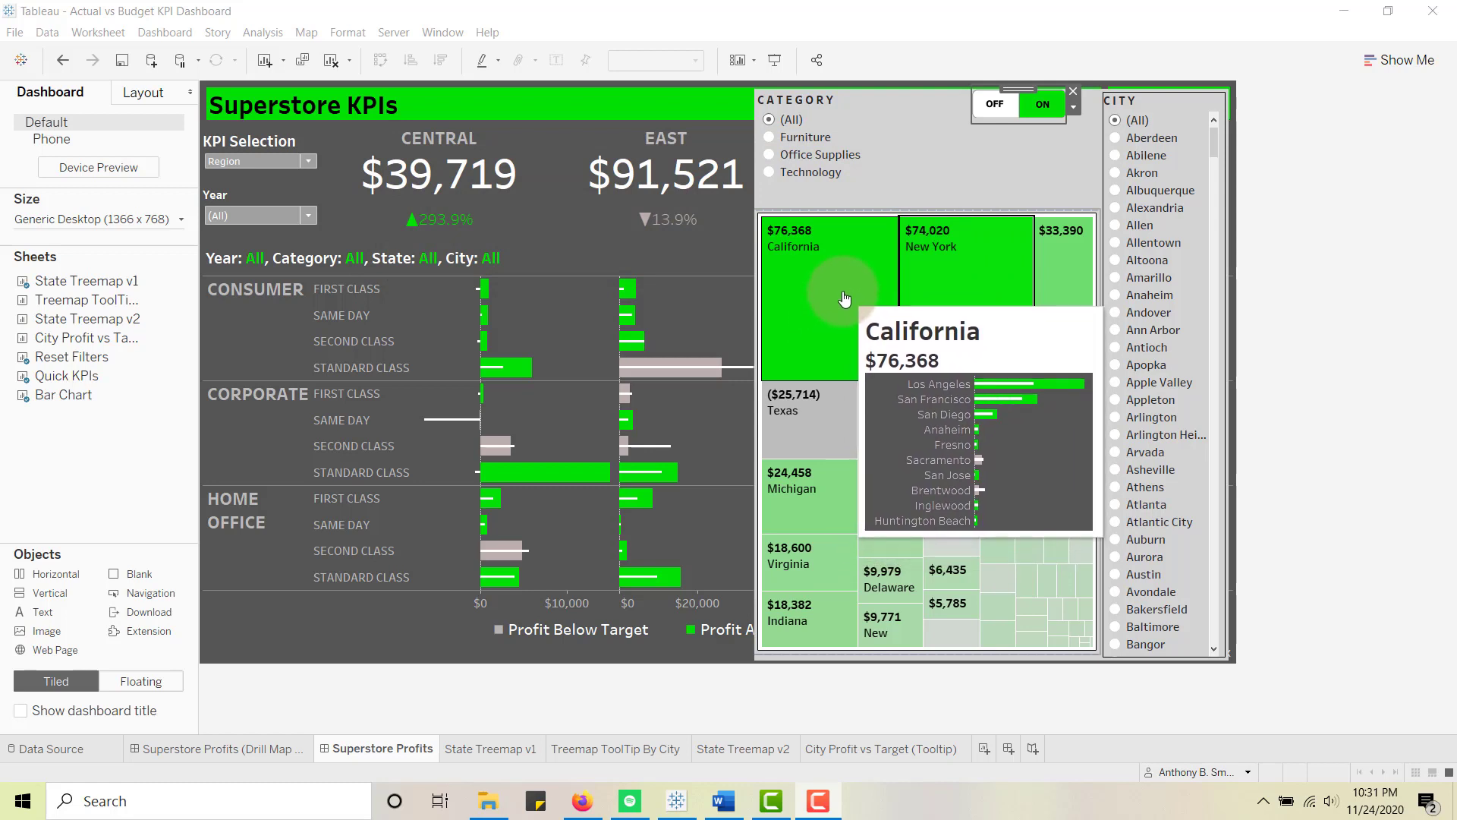
- Examine the city profit tooltips of several states in the dashboard's treemap, and hide the filter panel
mouse_move(934, 279)
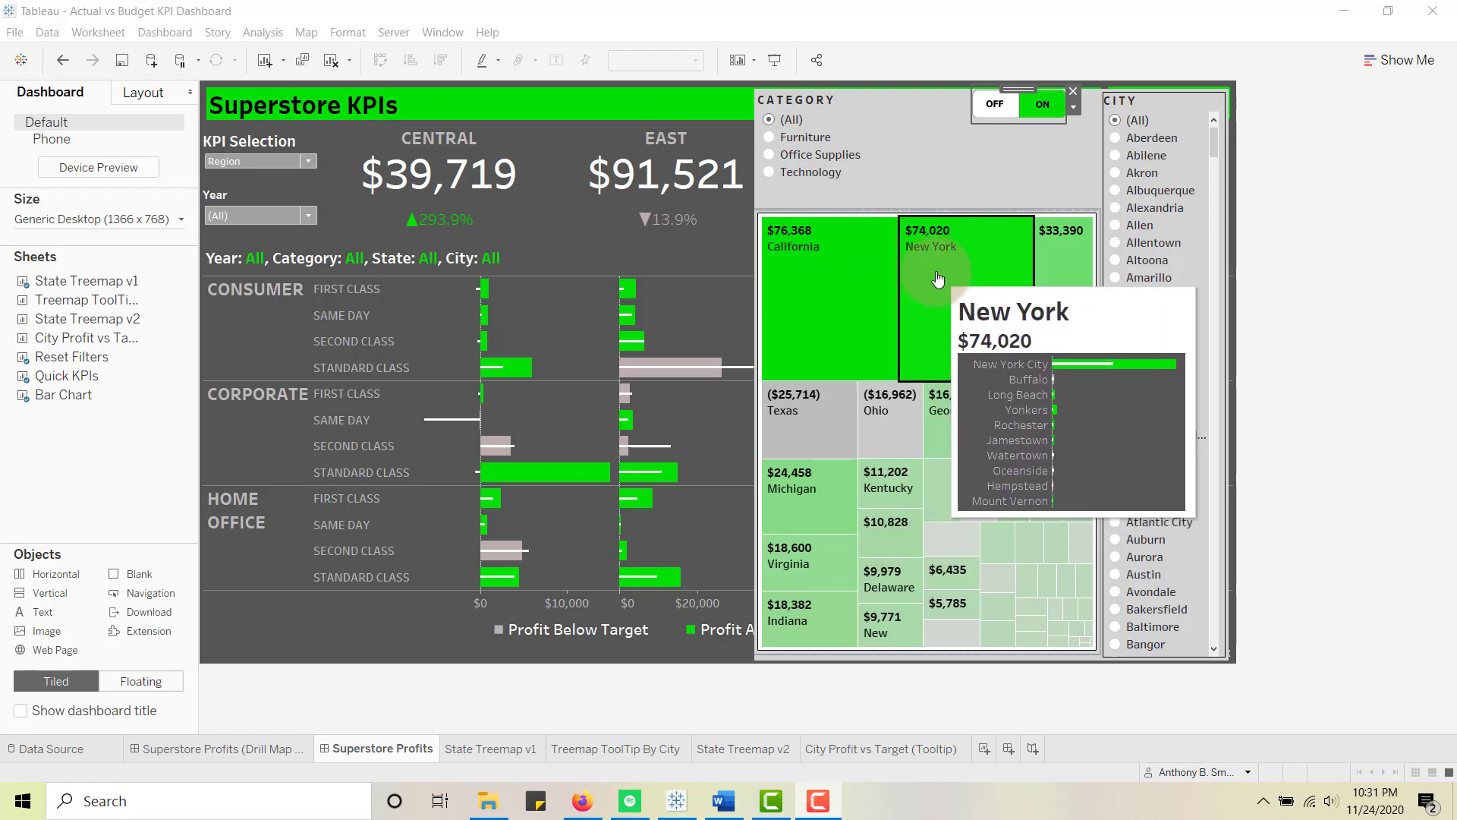
mouse_move(831, 295)
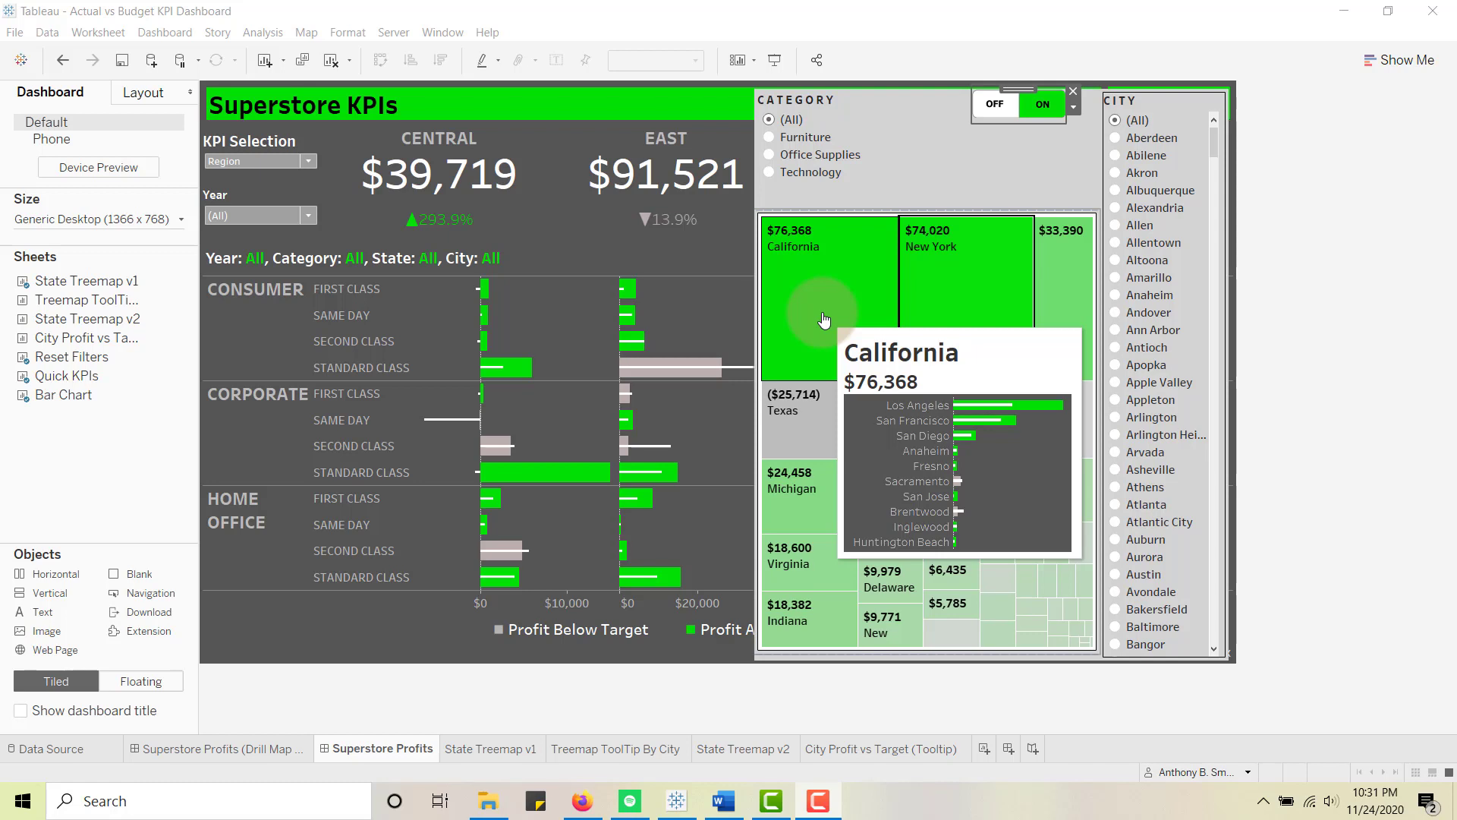
mouse_move(825, 399)
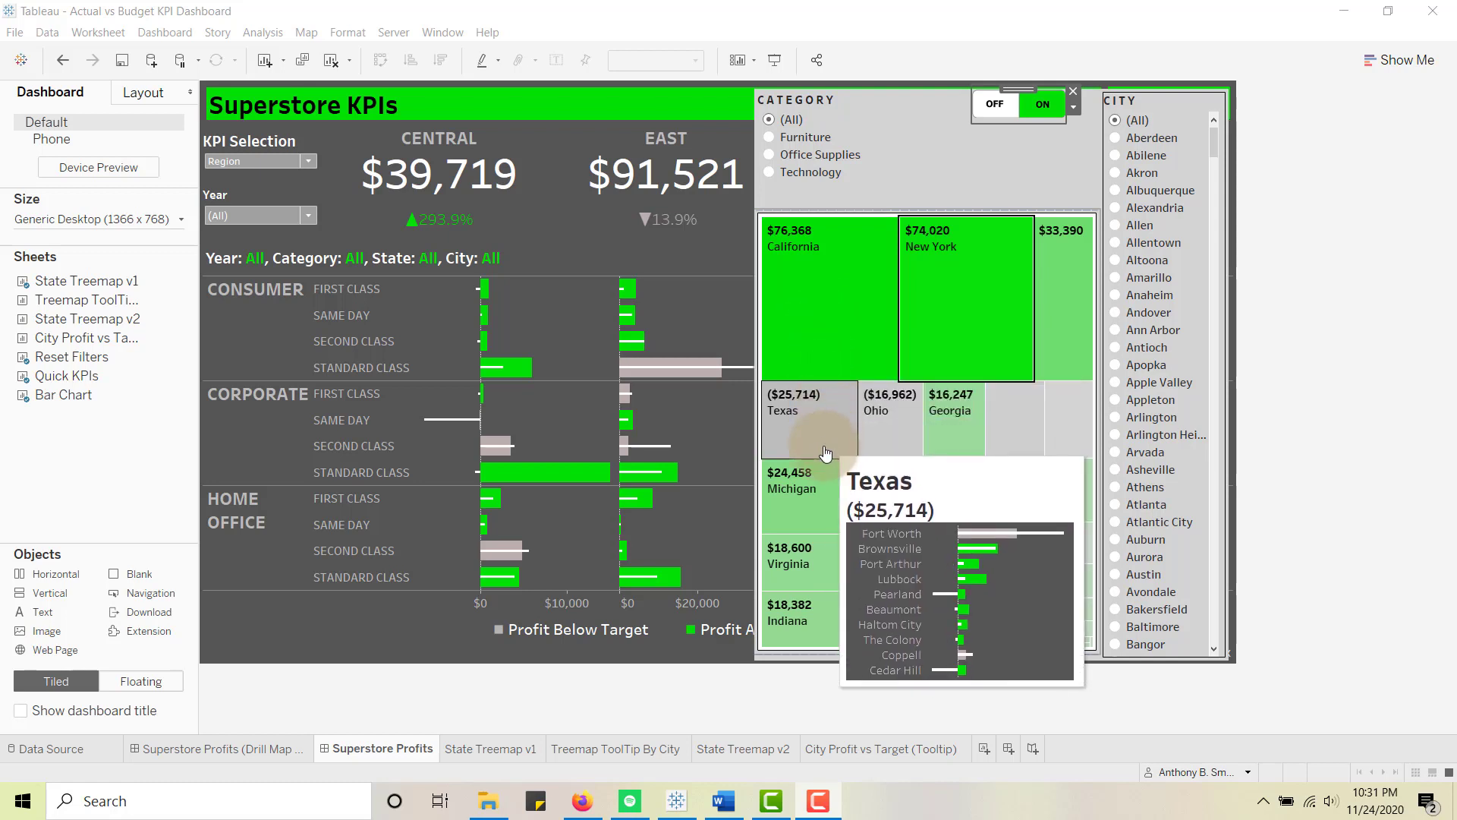
mouse_move(896, 526)
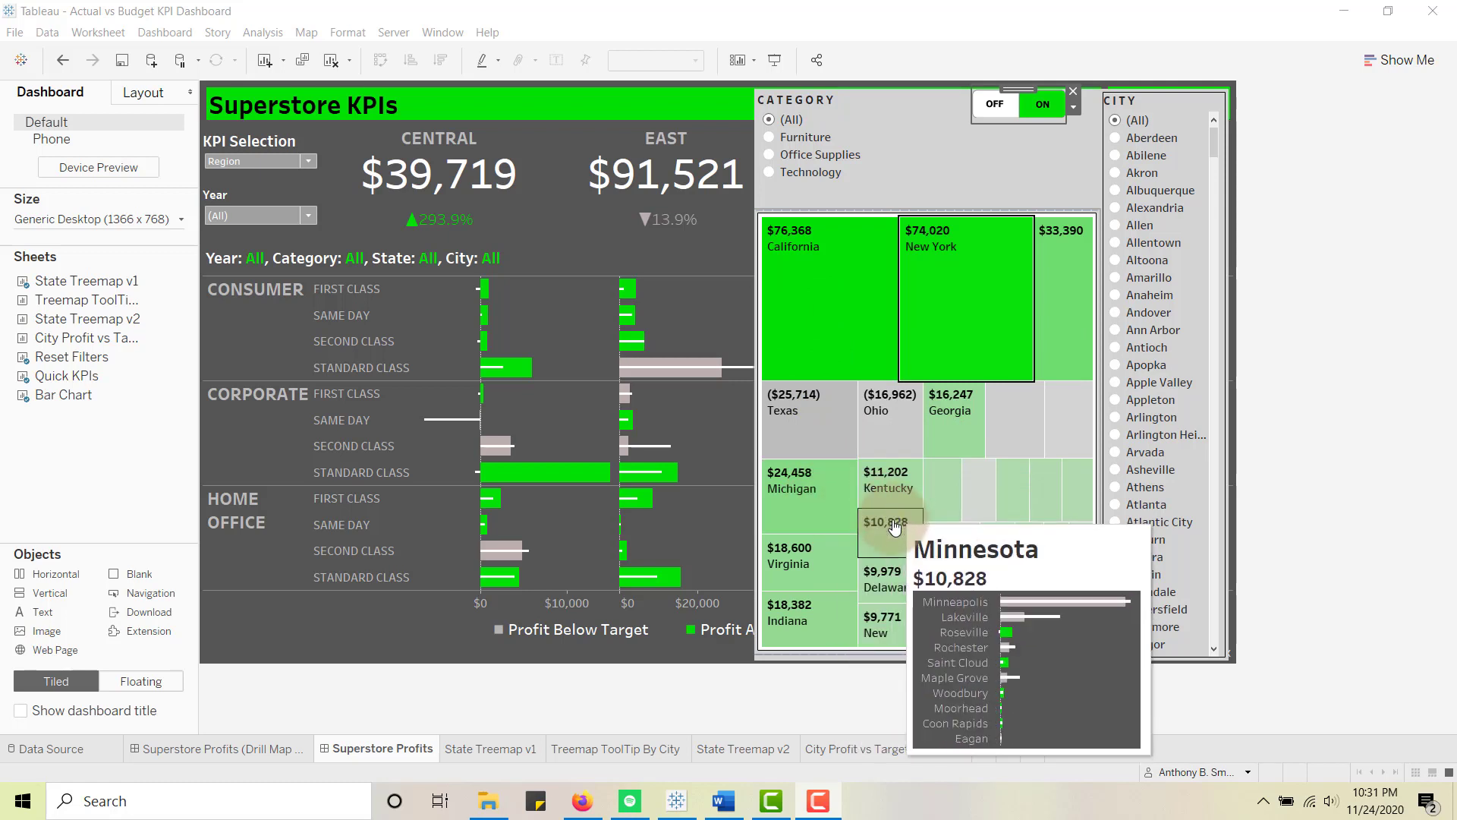
mouse_move(980, 493)
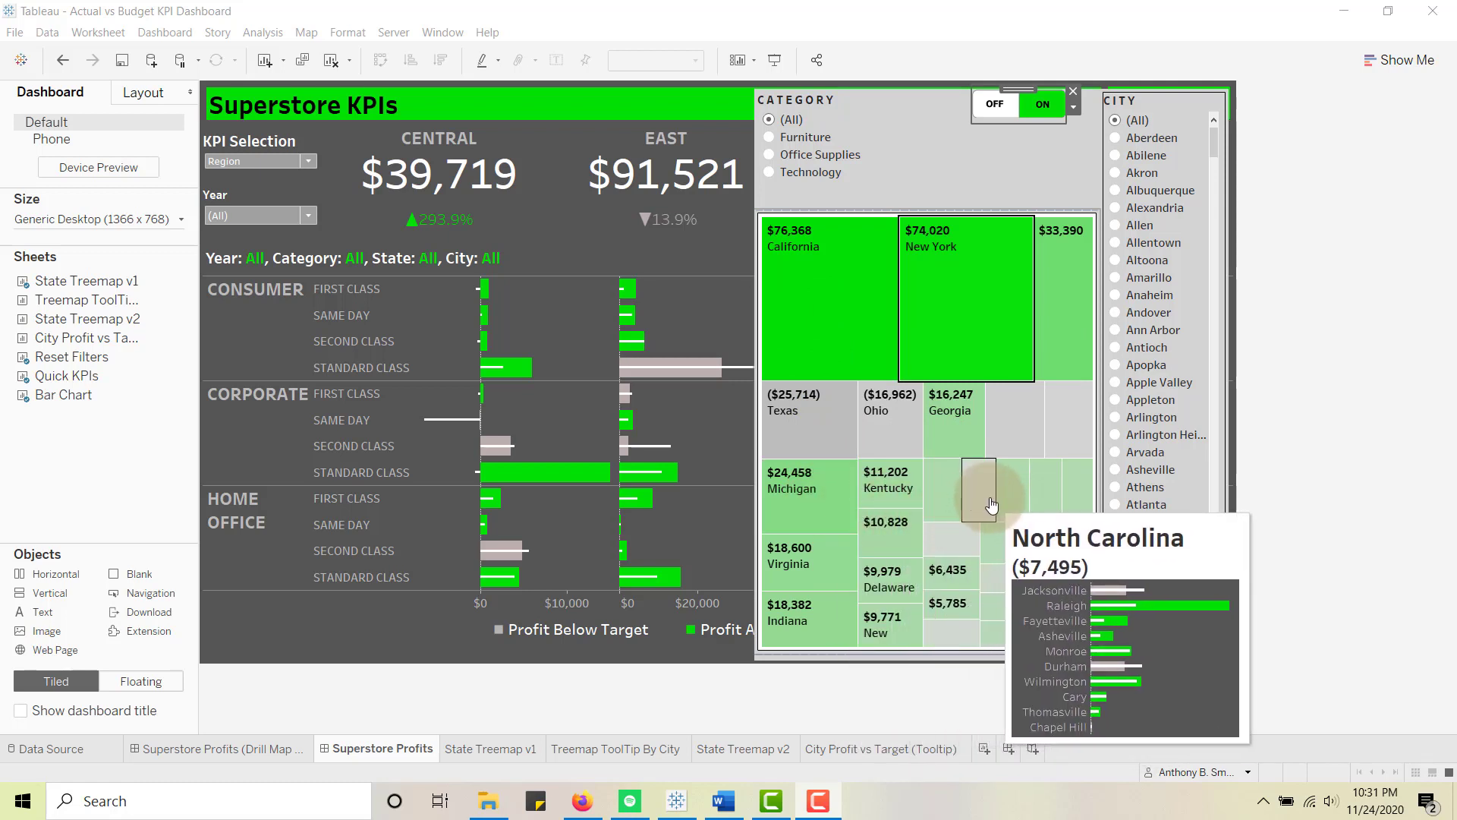
mouse_move(1011, 561)
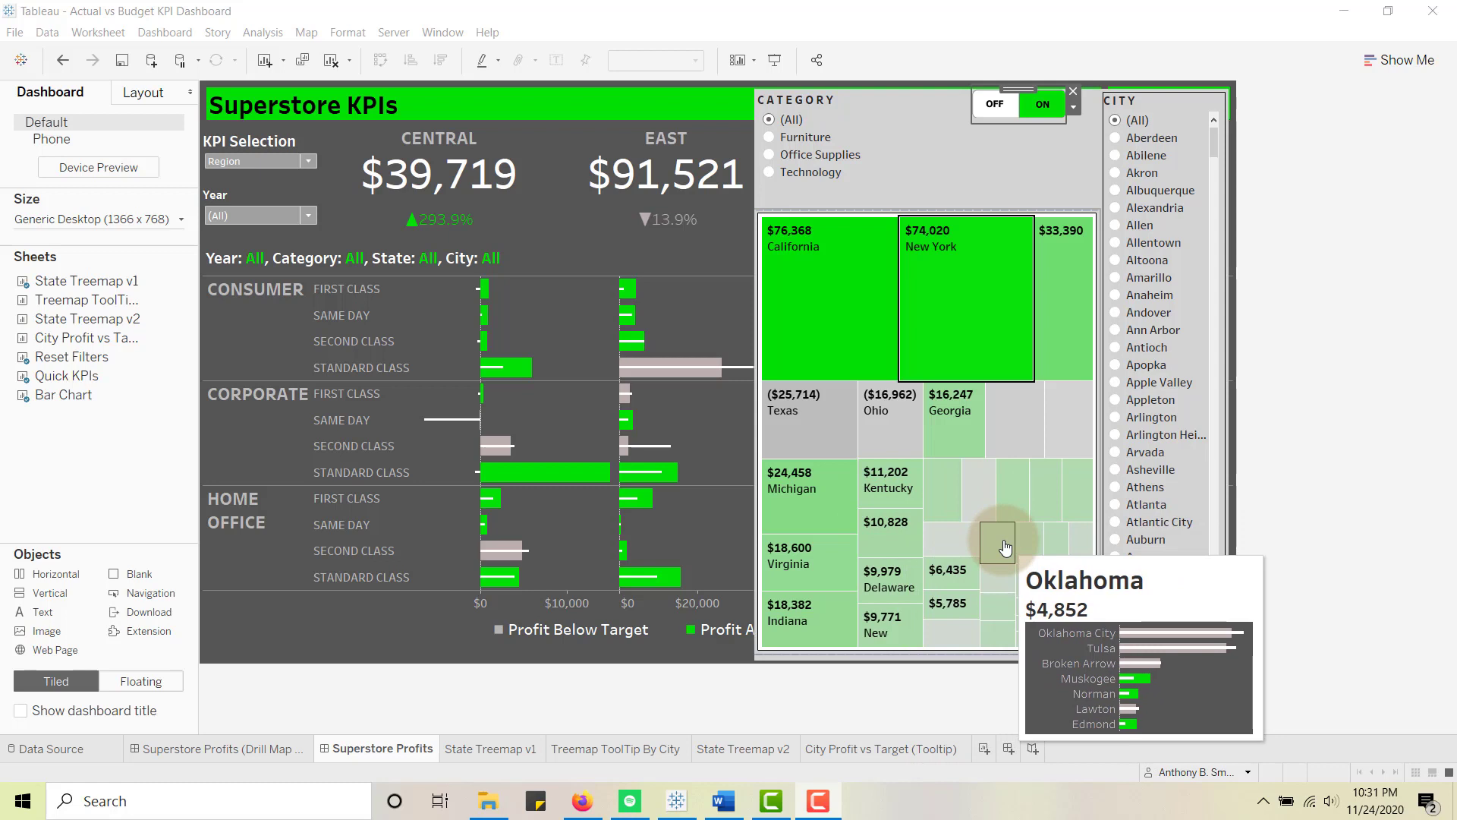
mouse_move(1024, 591)
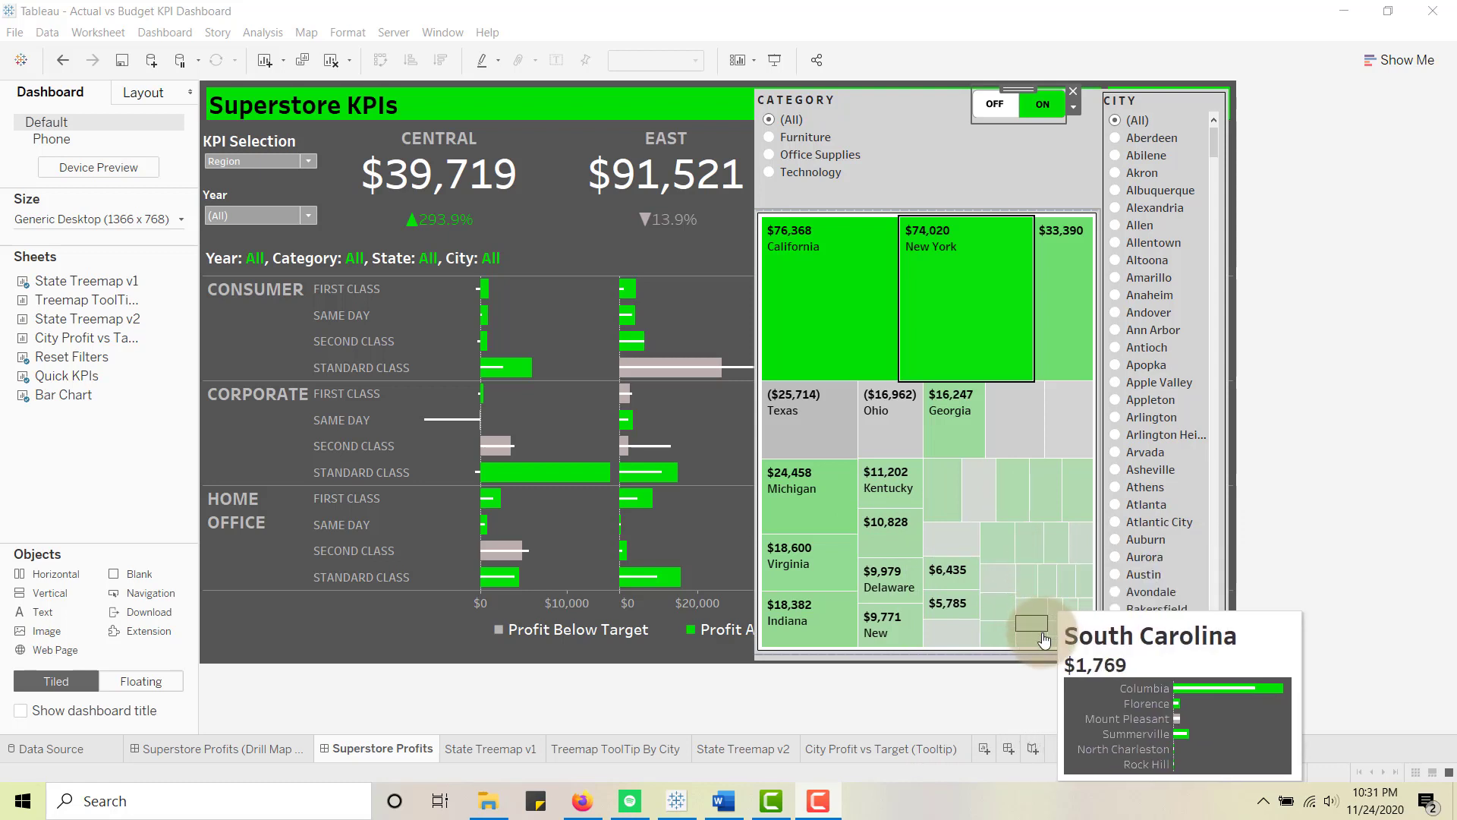
mouse_move(1047, 641)
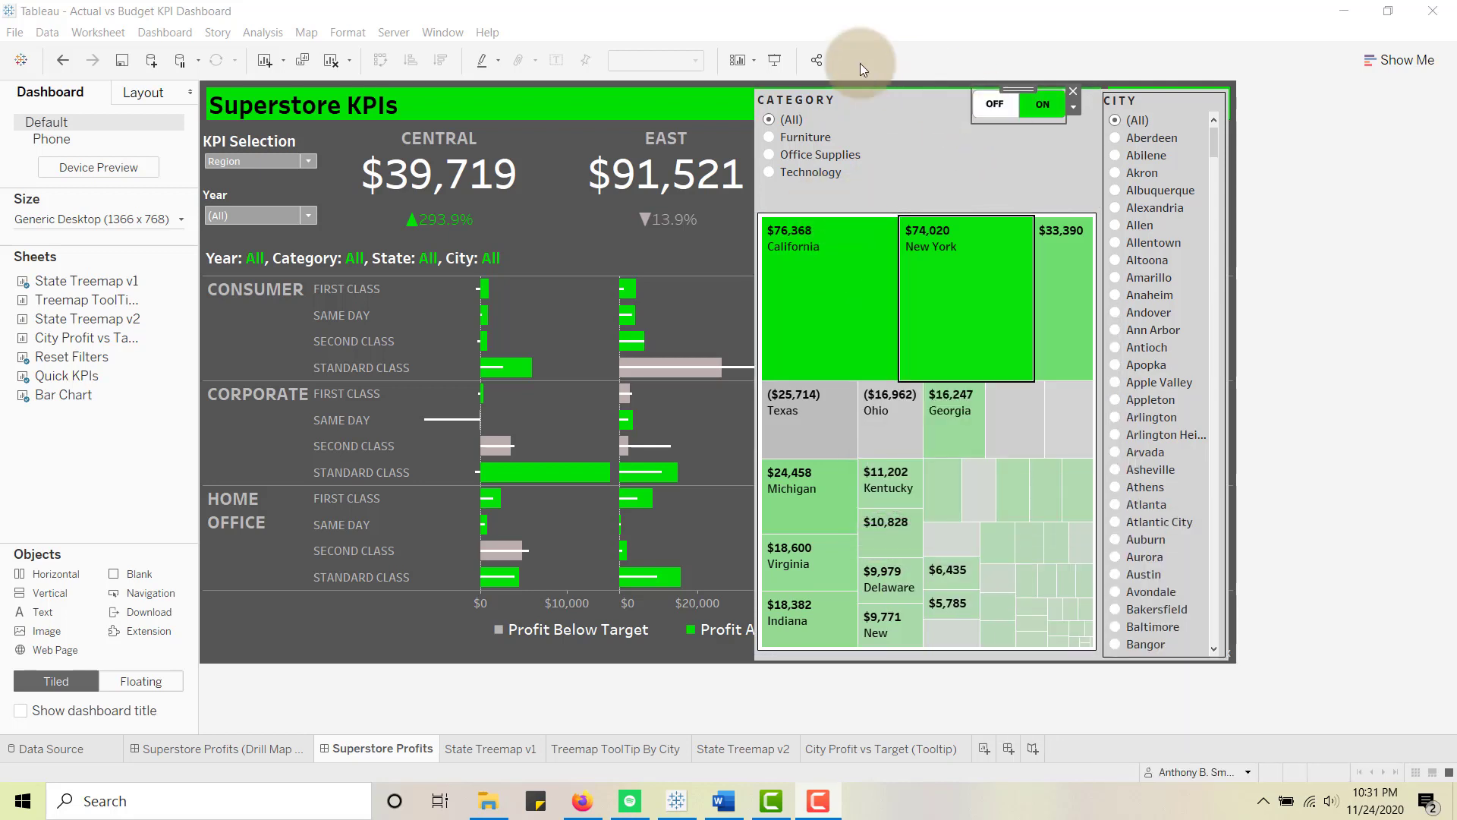
left_click(1018, 110)
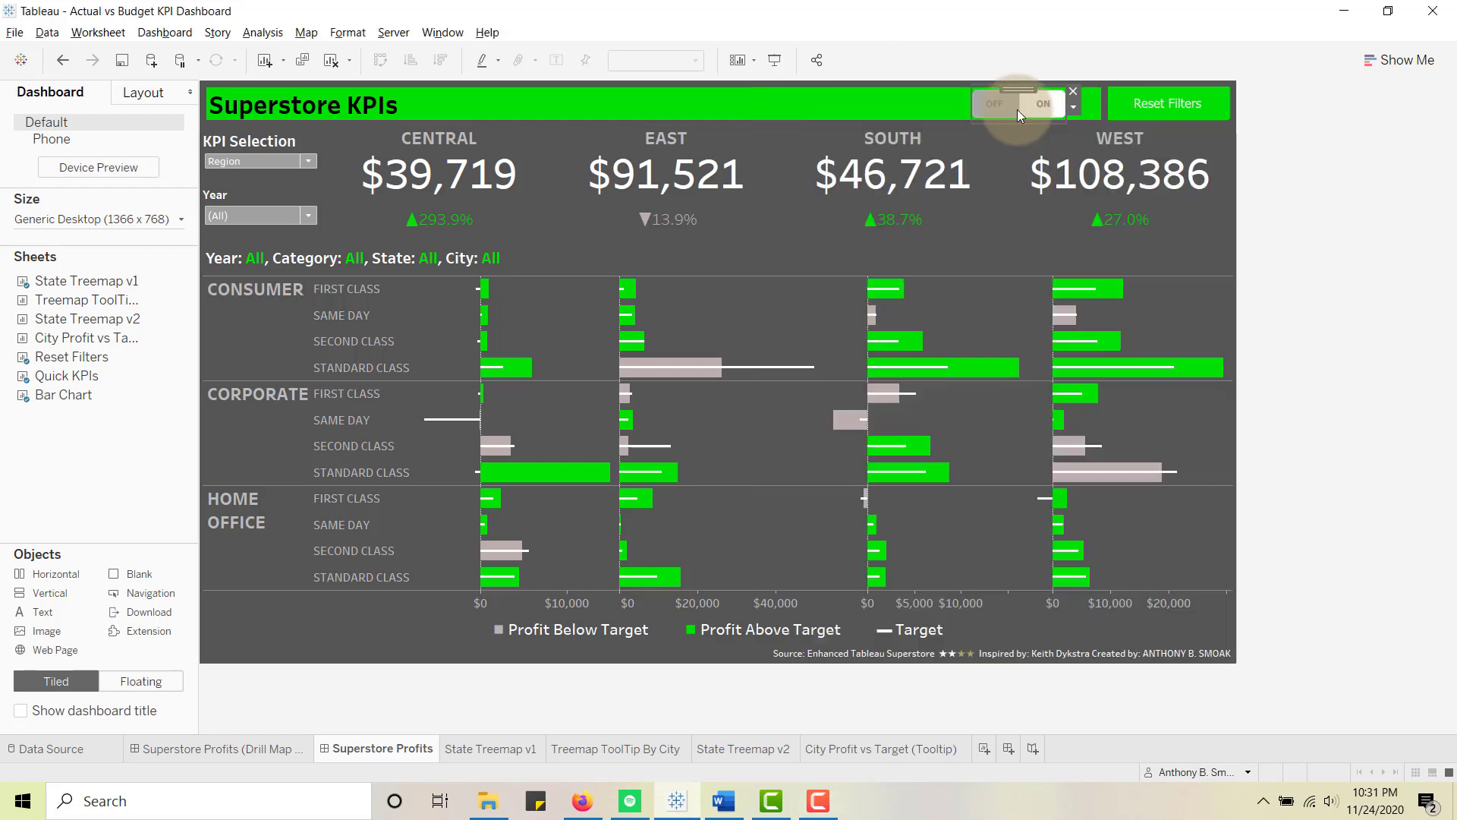
- Examine the Budgeted Profit and Budgeted Profit Orig columns in the Sample - Superstore2 data source
left_click(736, 747)
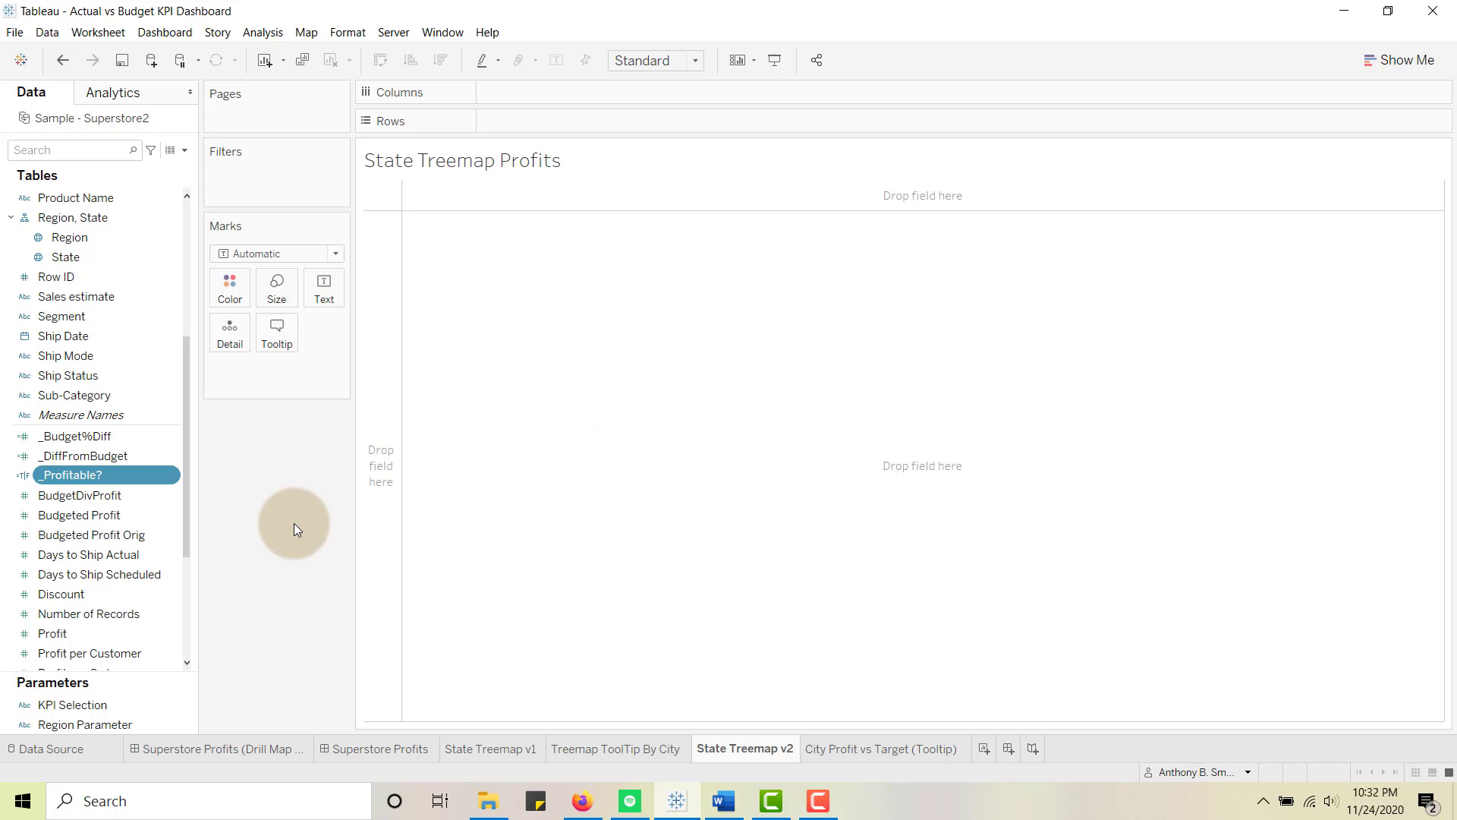
left_click(37, 748)
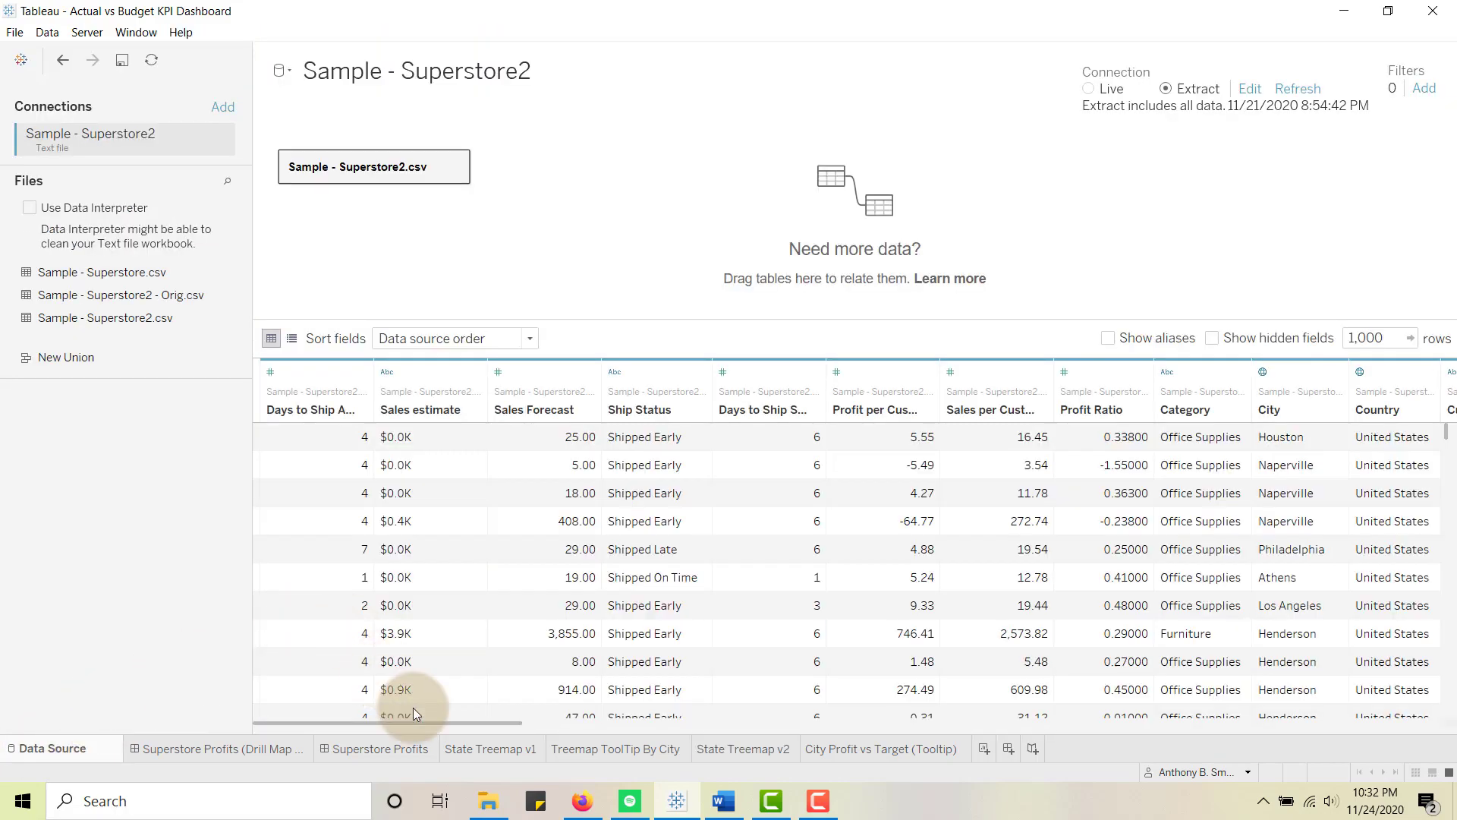
left_click_drag(414, 718, 1356, 731)
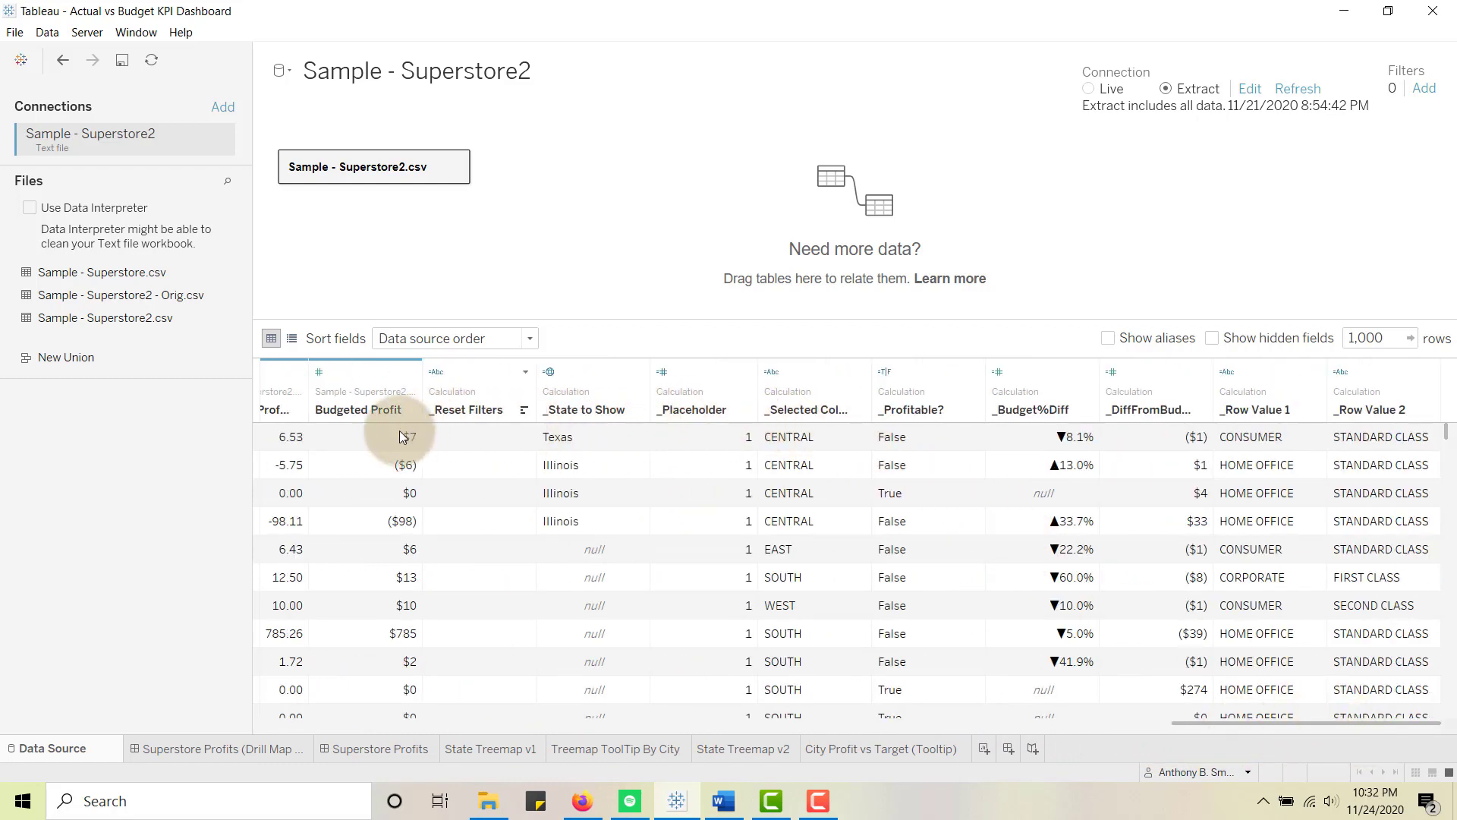
left_click_drag(1208, 723, 1118, 723)
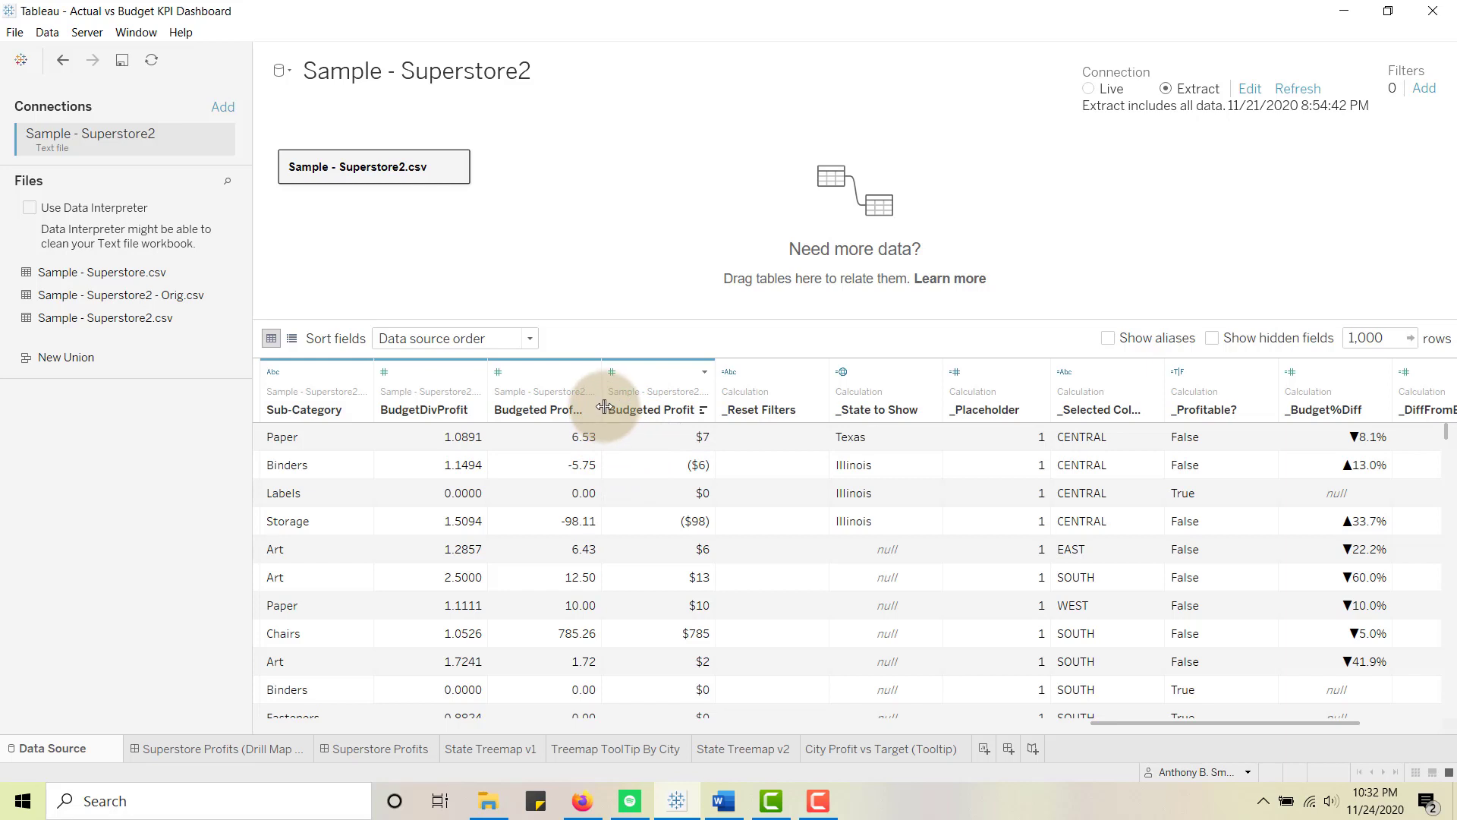
left_click_drag(602, 391, 650, 391)
left_click_drag(568, 452, 576, 543)
scroll(724, 504, "down", 7)
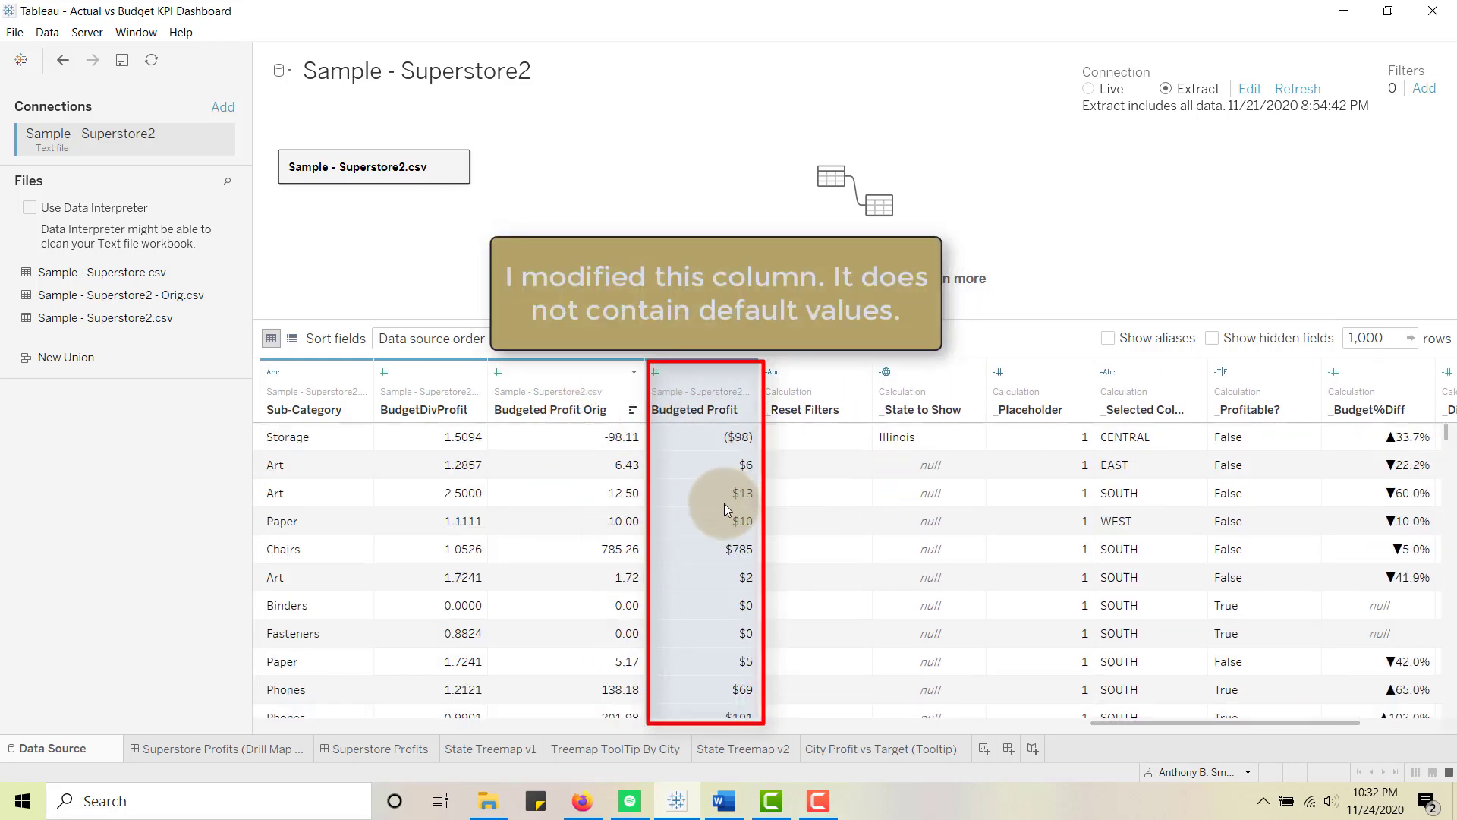
scroll(710, 468, "down", 3)
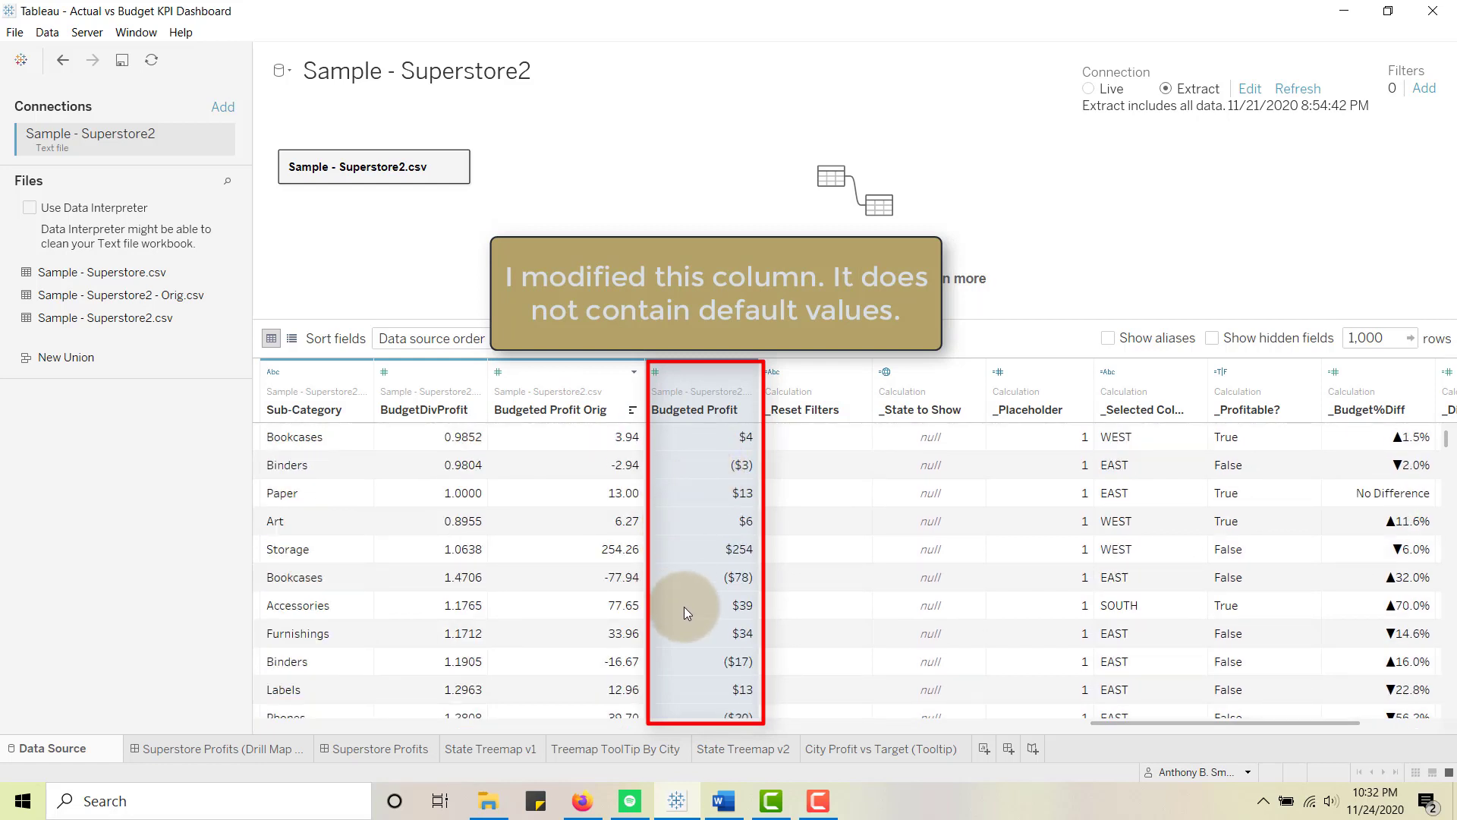
- On the State Treemap v2 worksheet, place Profit on Rows and State on Columns
left_click(753, 750)
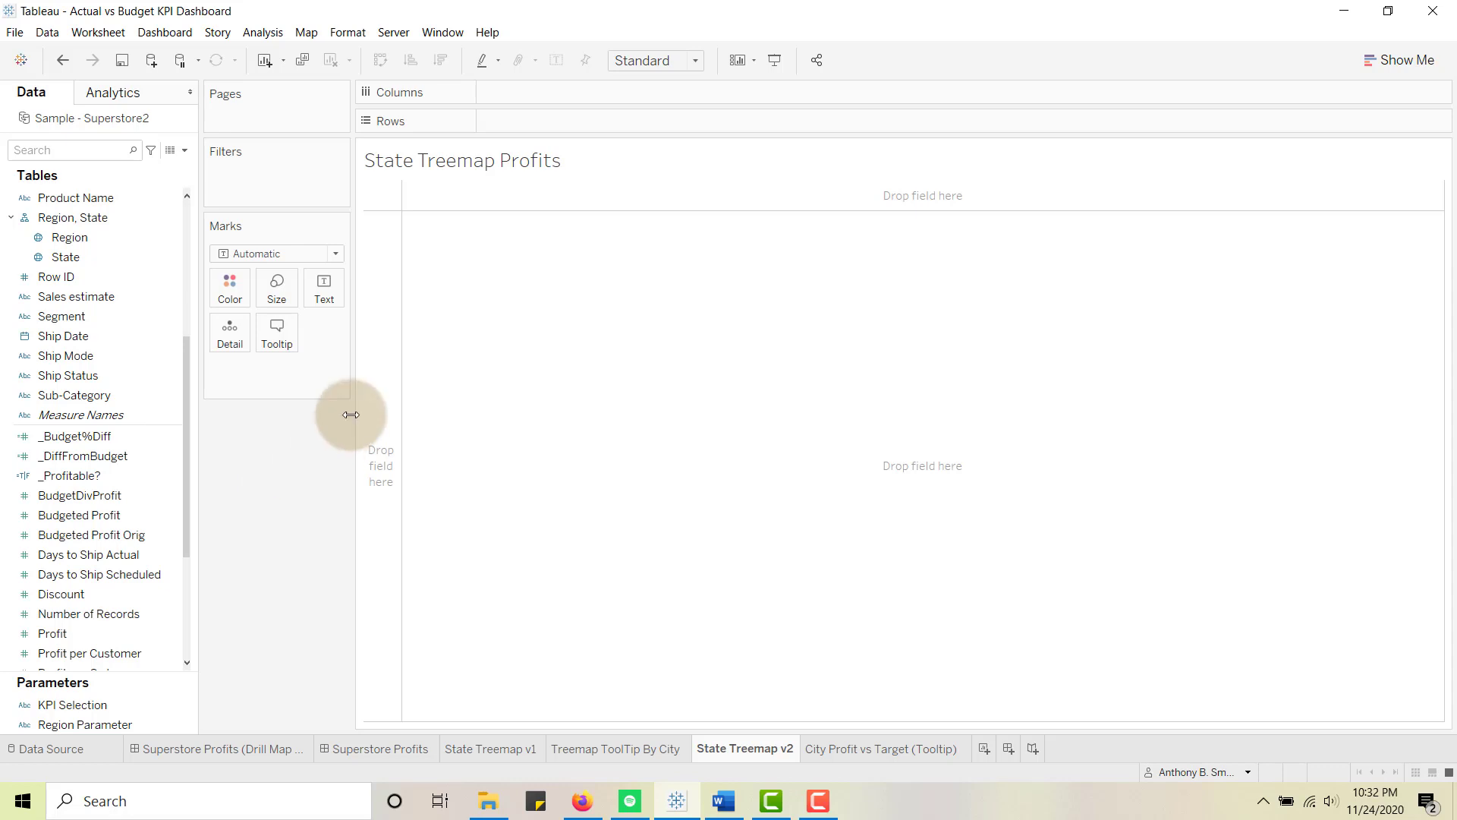
scroll(87, 474, "down", 3)
left_click(89, 474)
left_click_drag(88, 478, 528, 124)
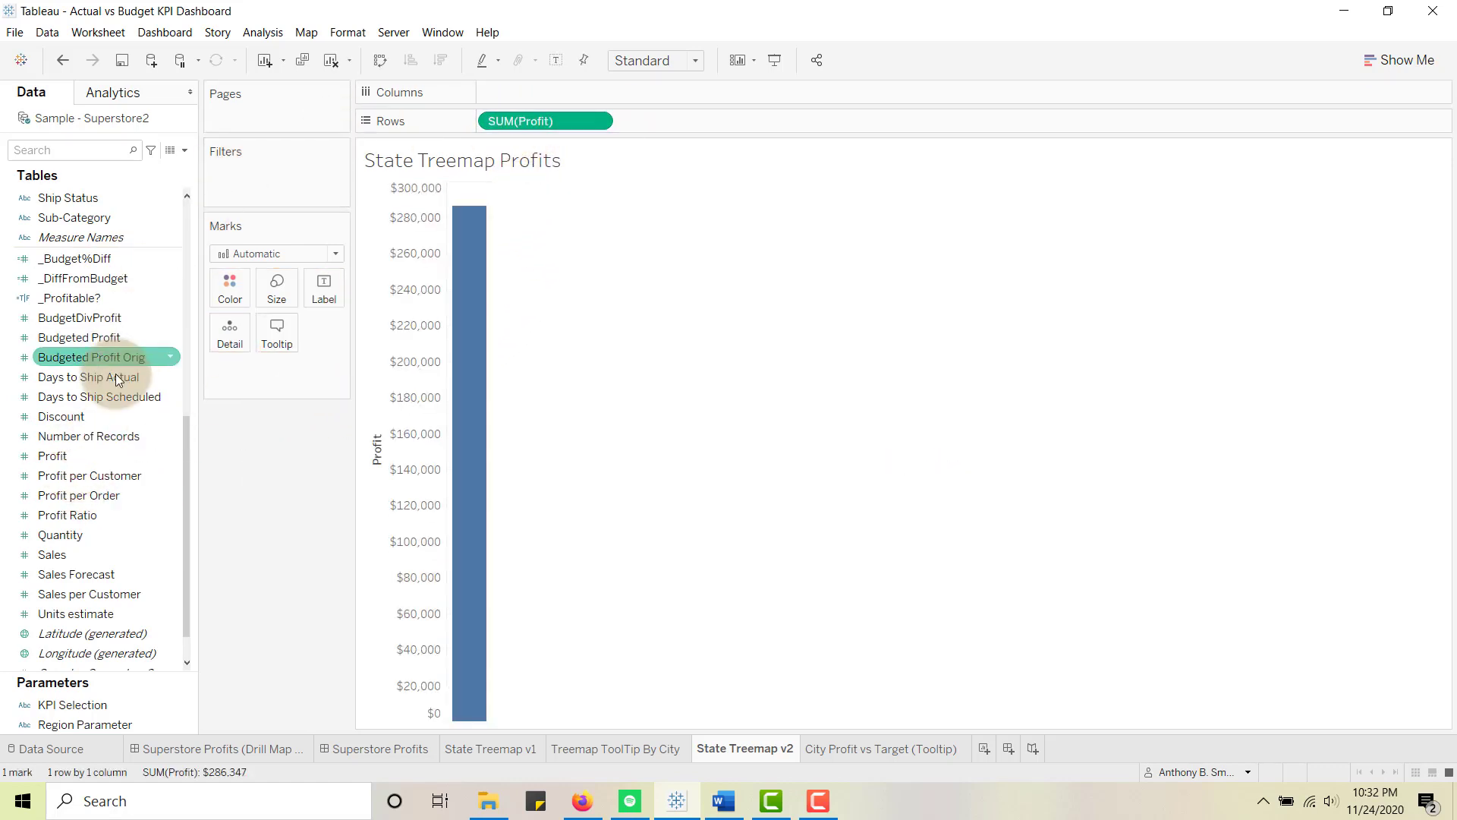
scroll(63, 569, "down", 1)
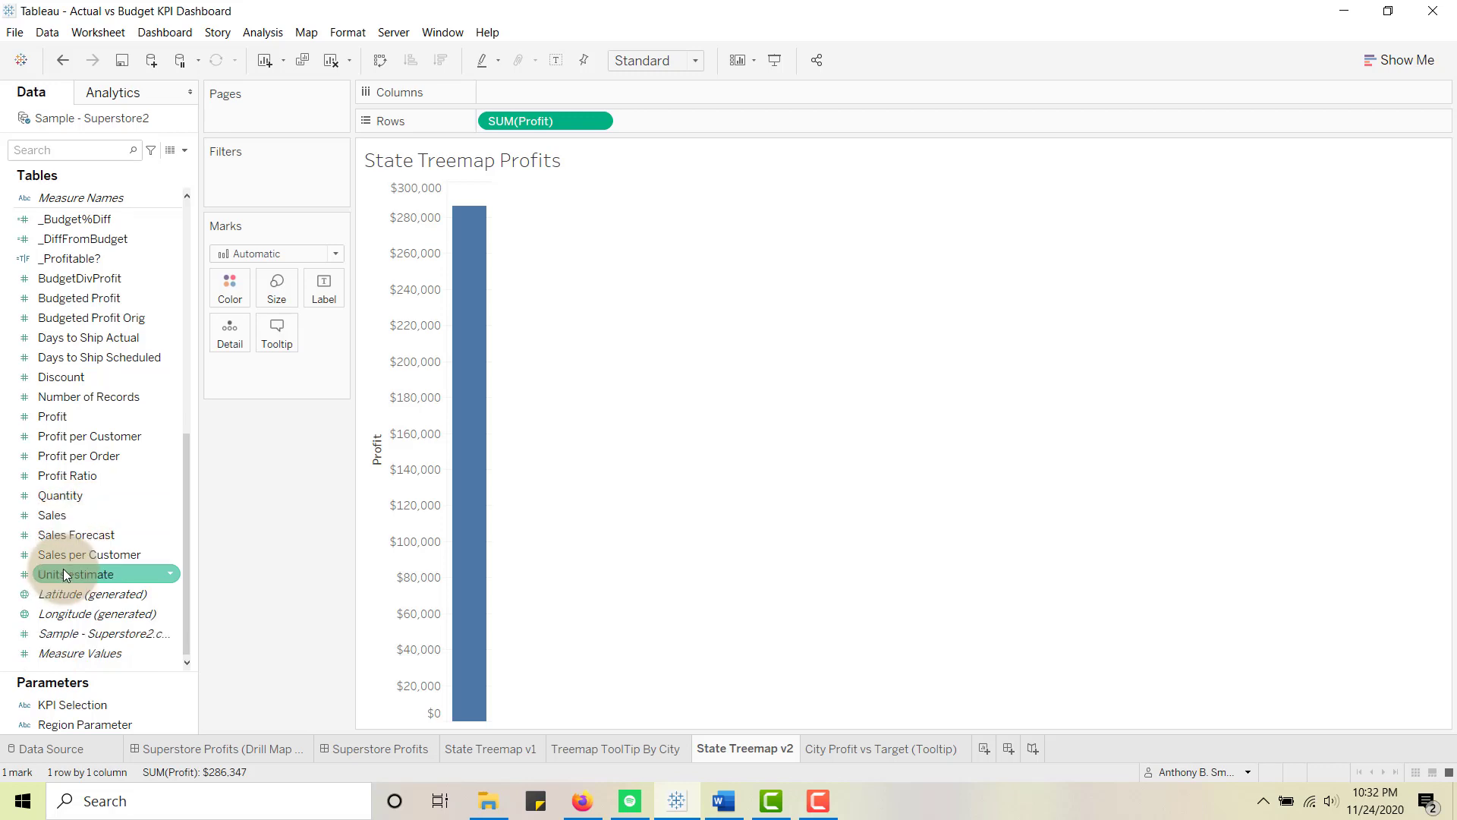
scroll(63, 568, "up", 9)
left_click_drag(75, 397, 532, 95)
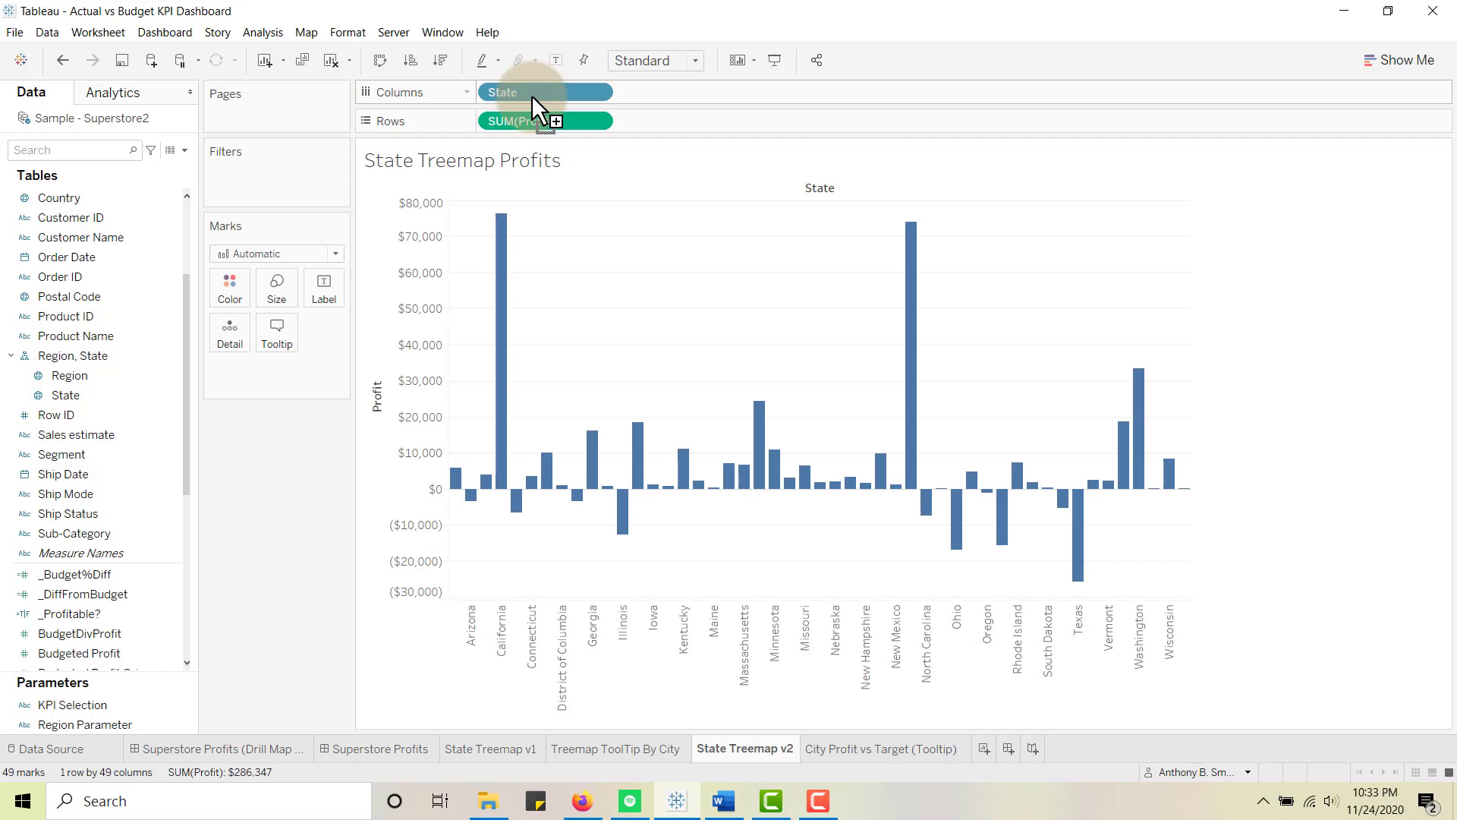
- Convert the state profit bar chart to a treemap and add a copy of SUM(Profit) to its labels
left_click(1389, 61)
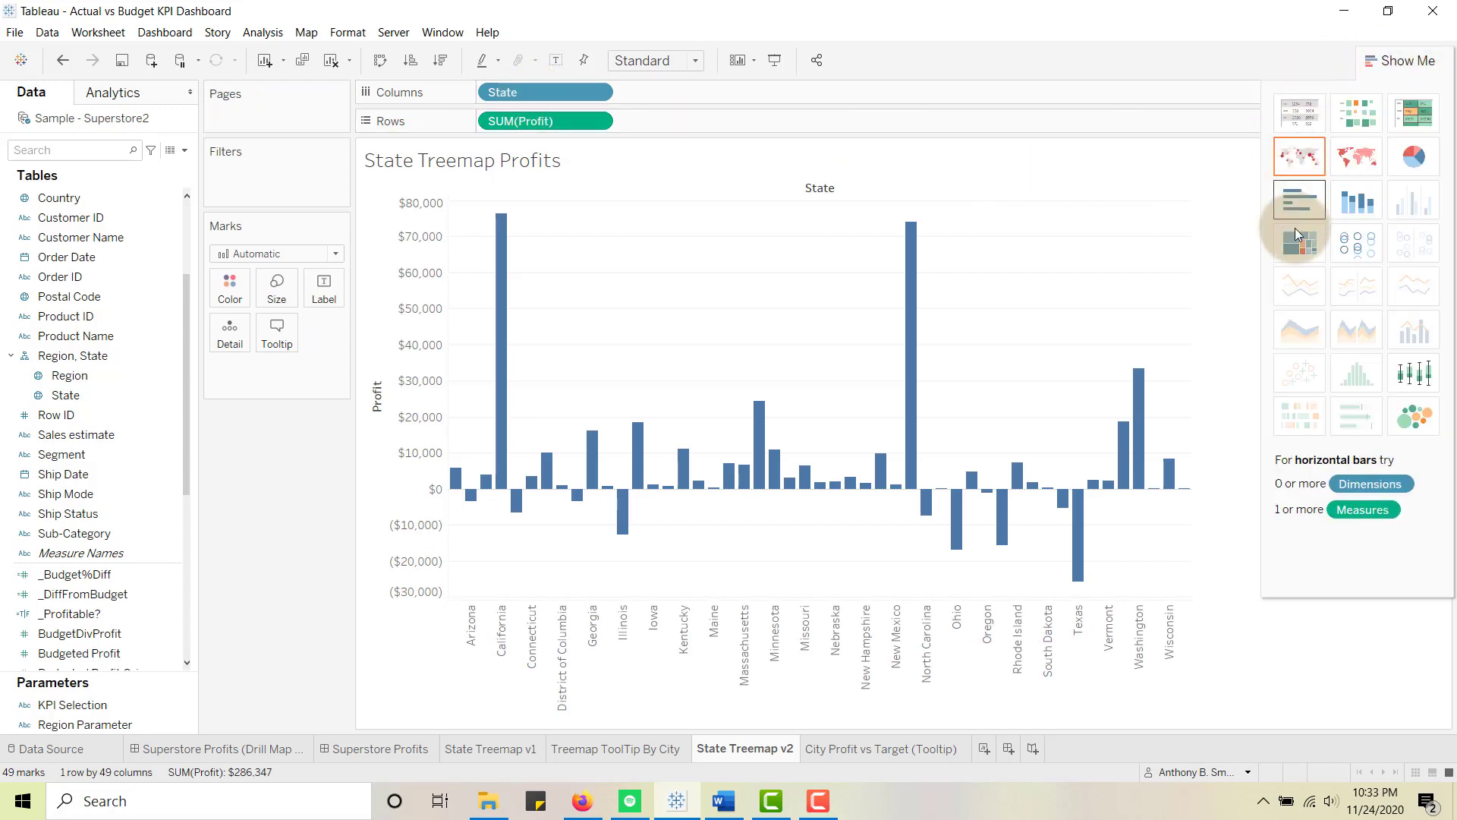
left_click(1295, 254)
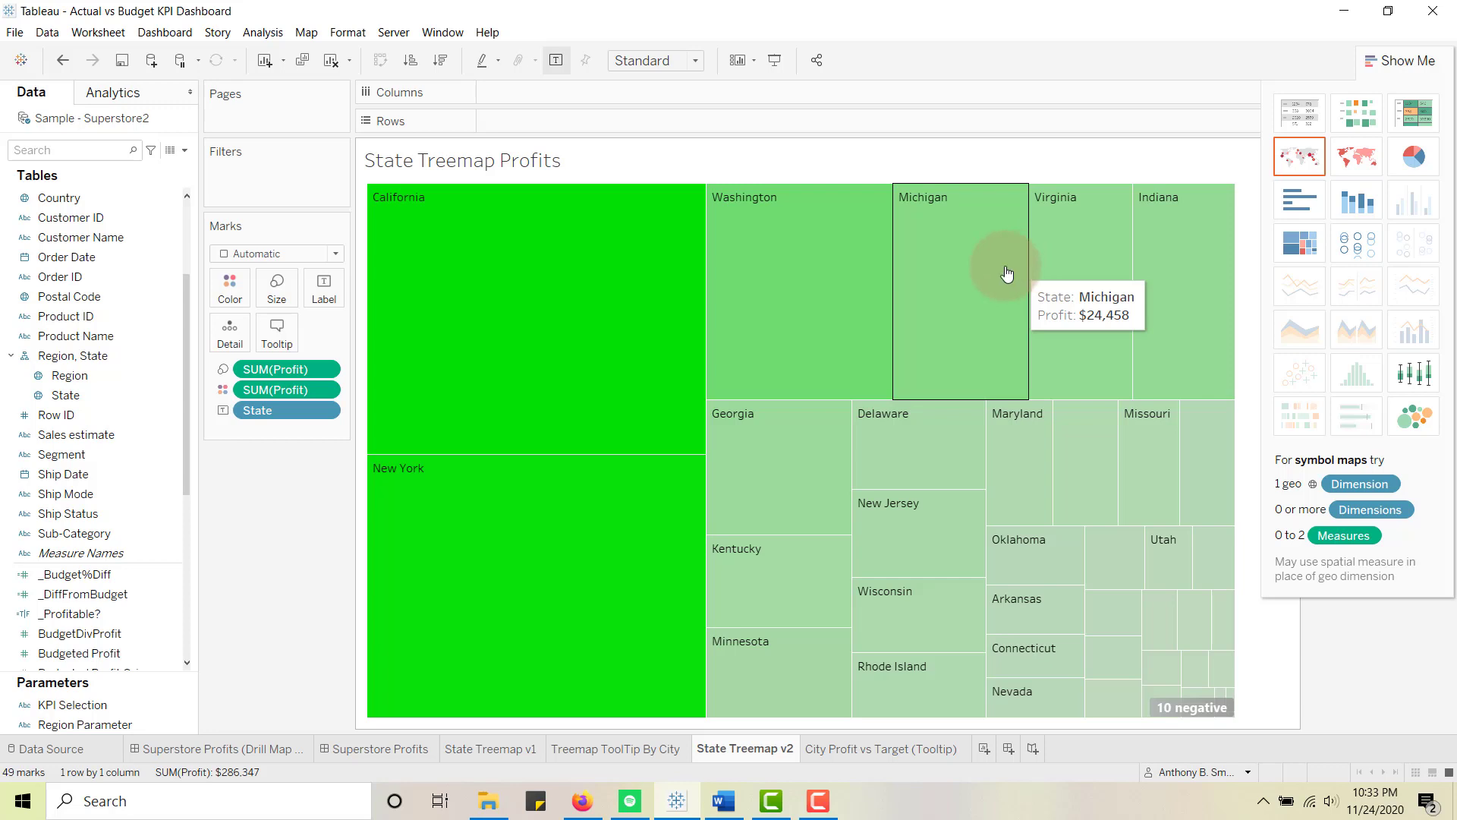
left_click(255, 412)
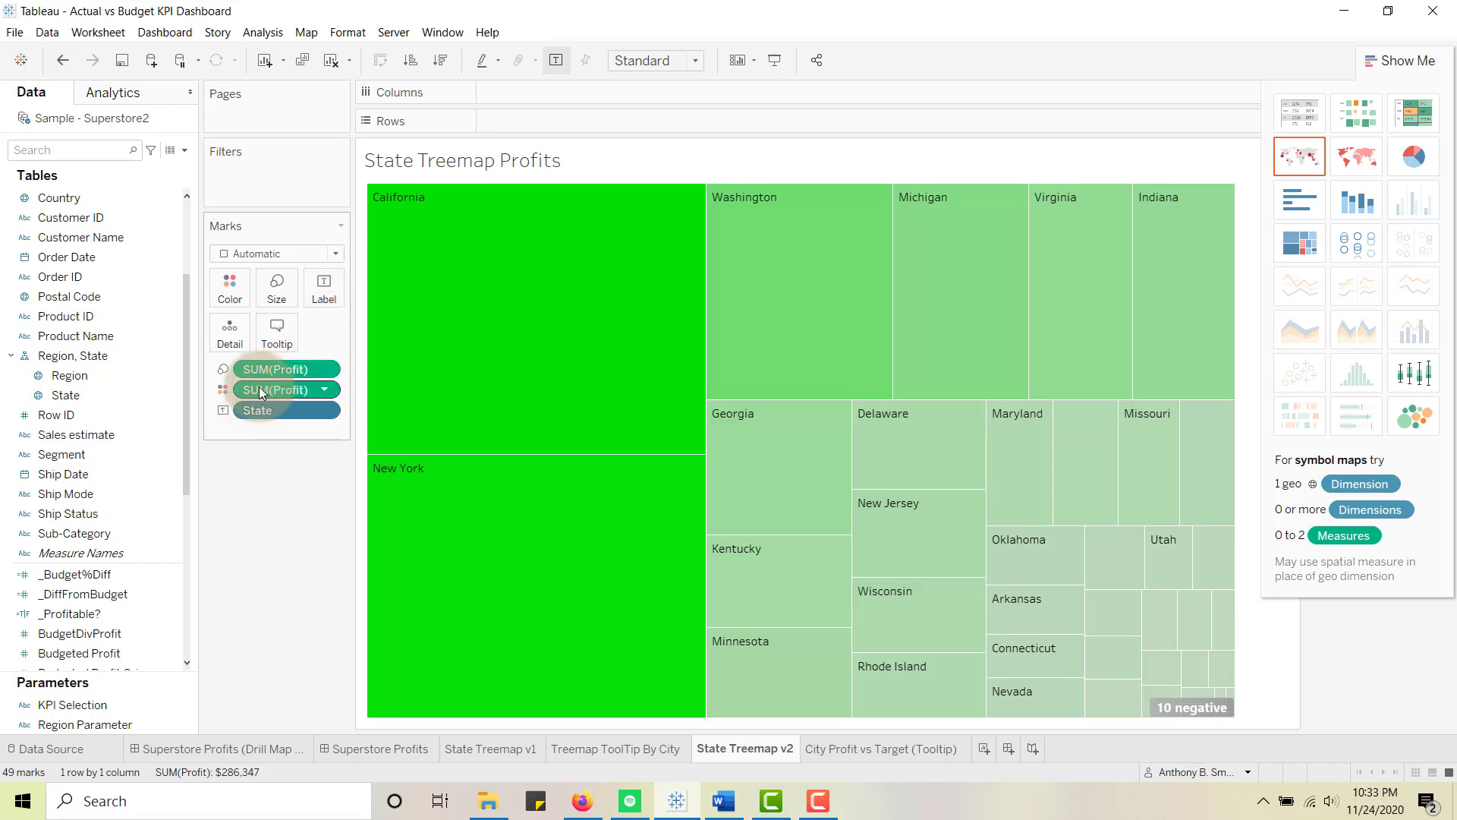
left_click_drag(261, 387, 324, 286)
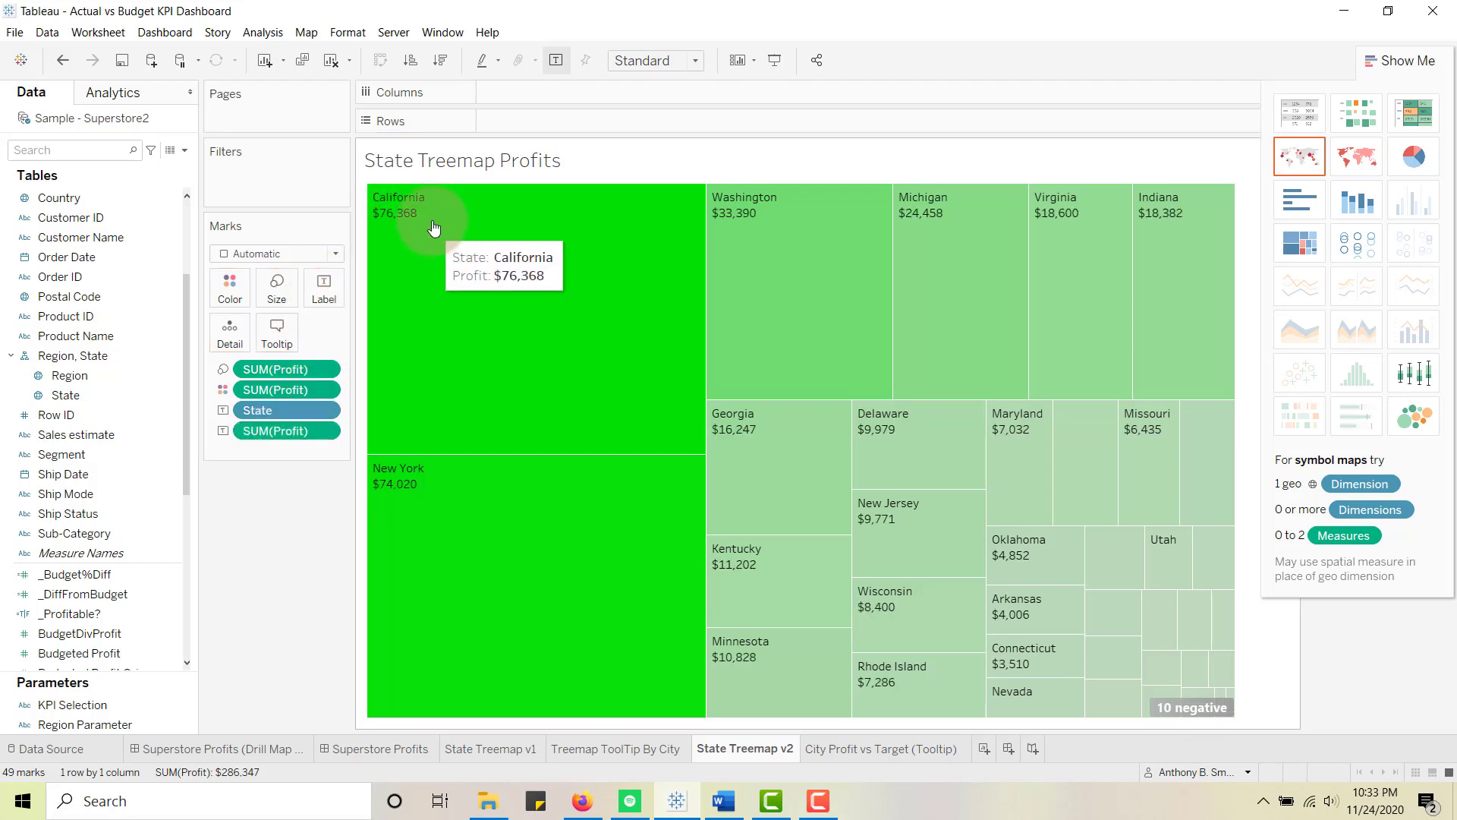
- Format the treemap's State and SUM(Profit) label text as bold, size 12
left_click(326, 297)
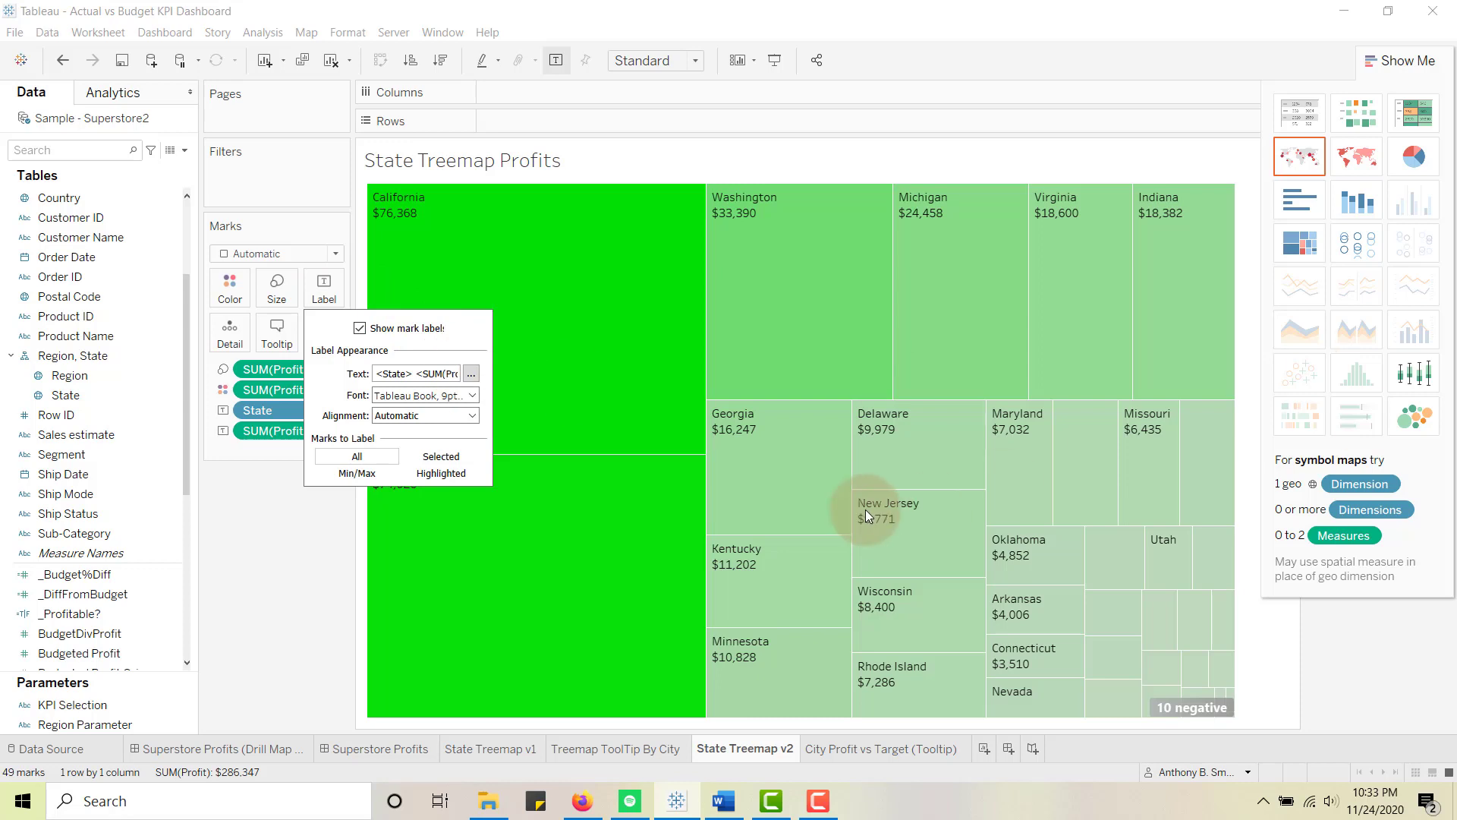
left_click(470, 374)
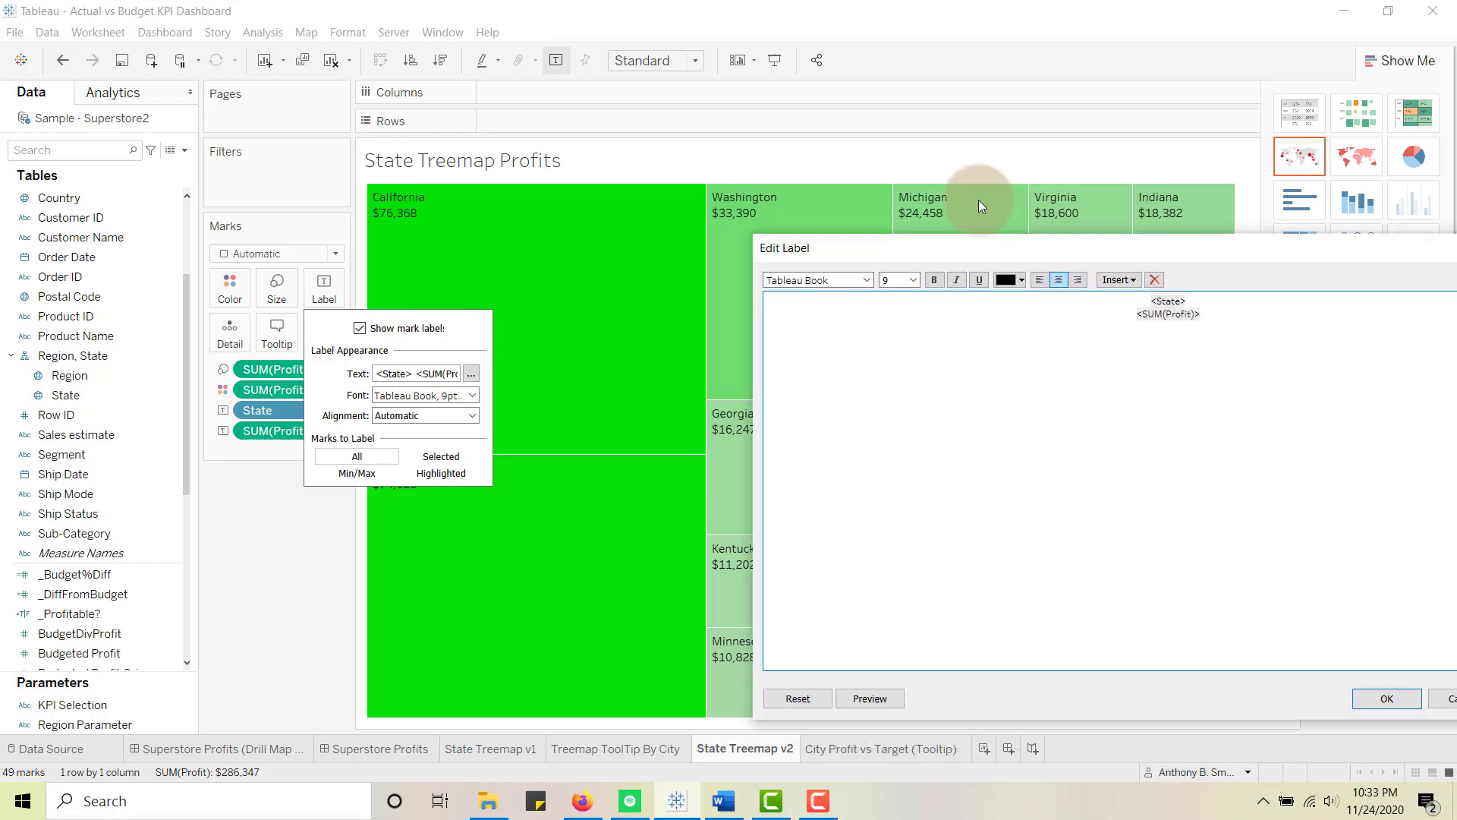
left_click_drag(1022, 245, 862, 225)
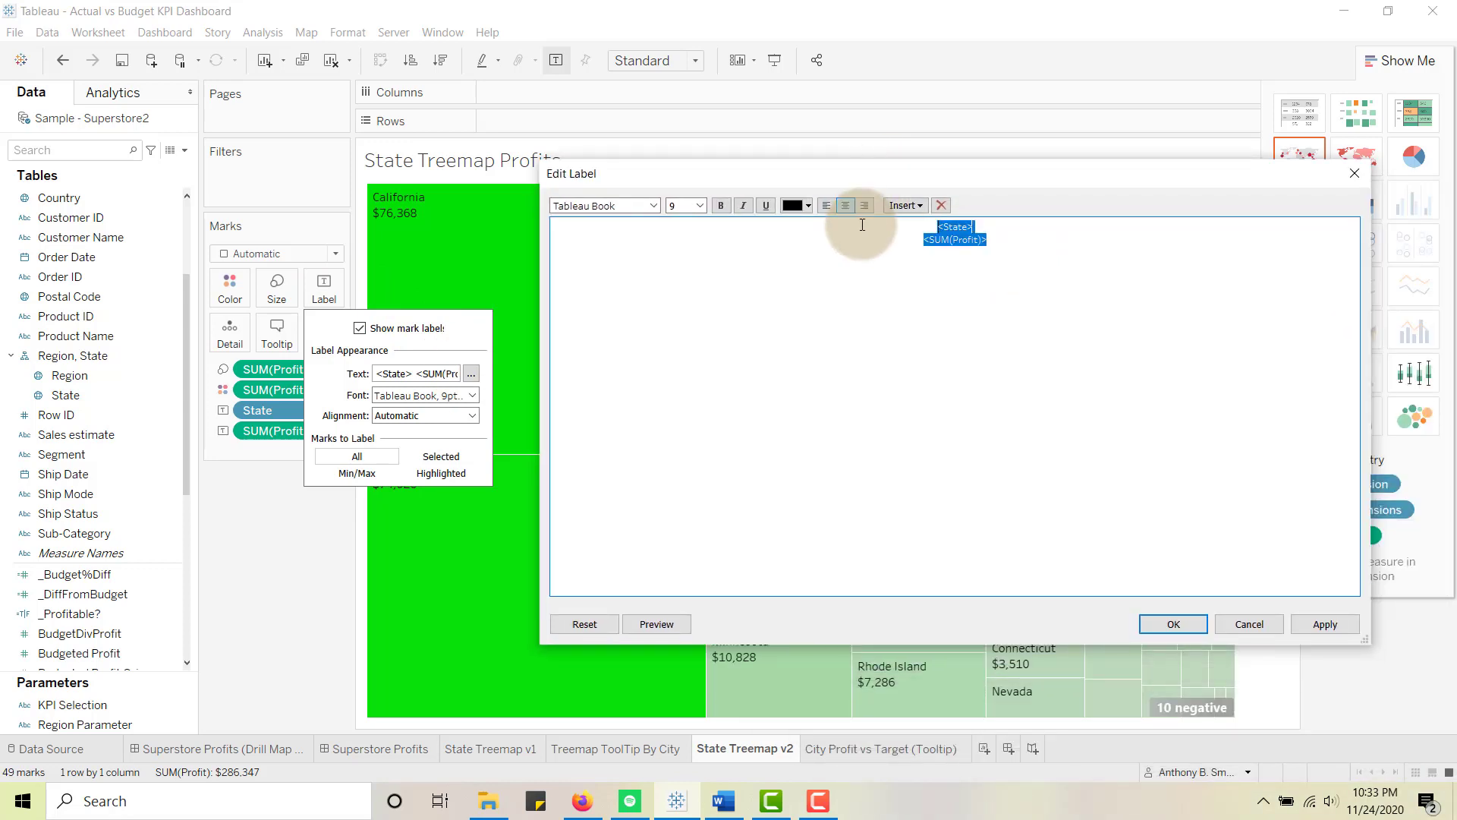
left_click(720, 205)
left_click(699, 205)
left_click(673, 272)
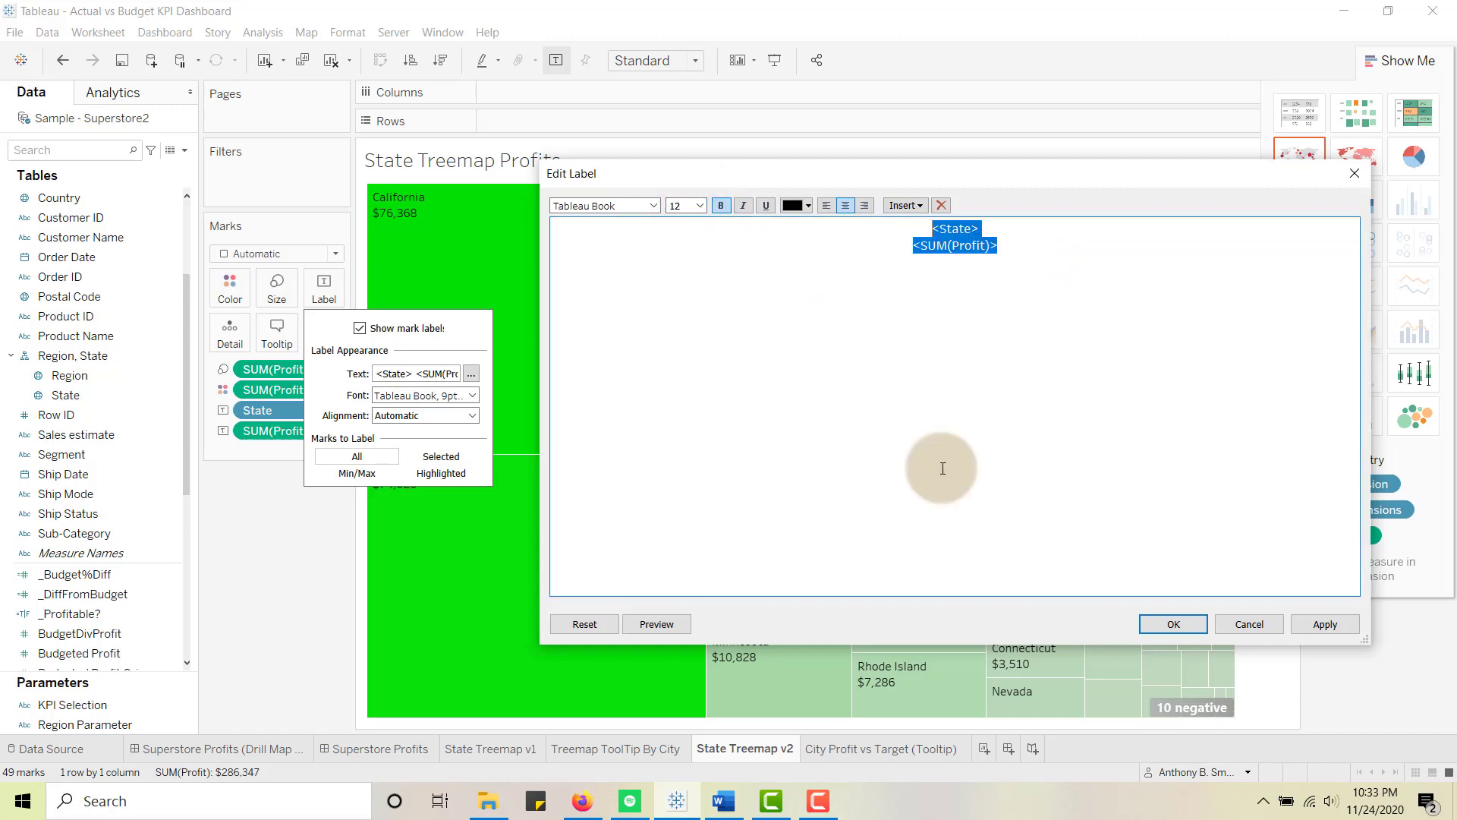
left_click(1174, 622)
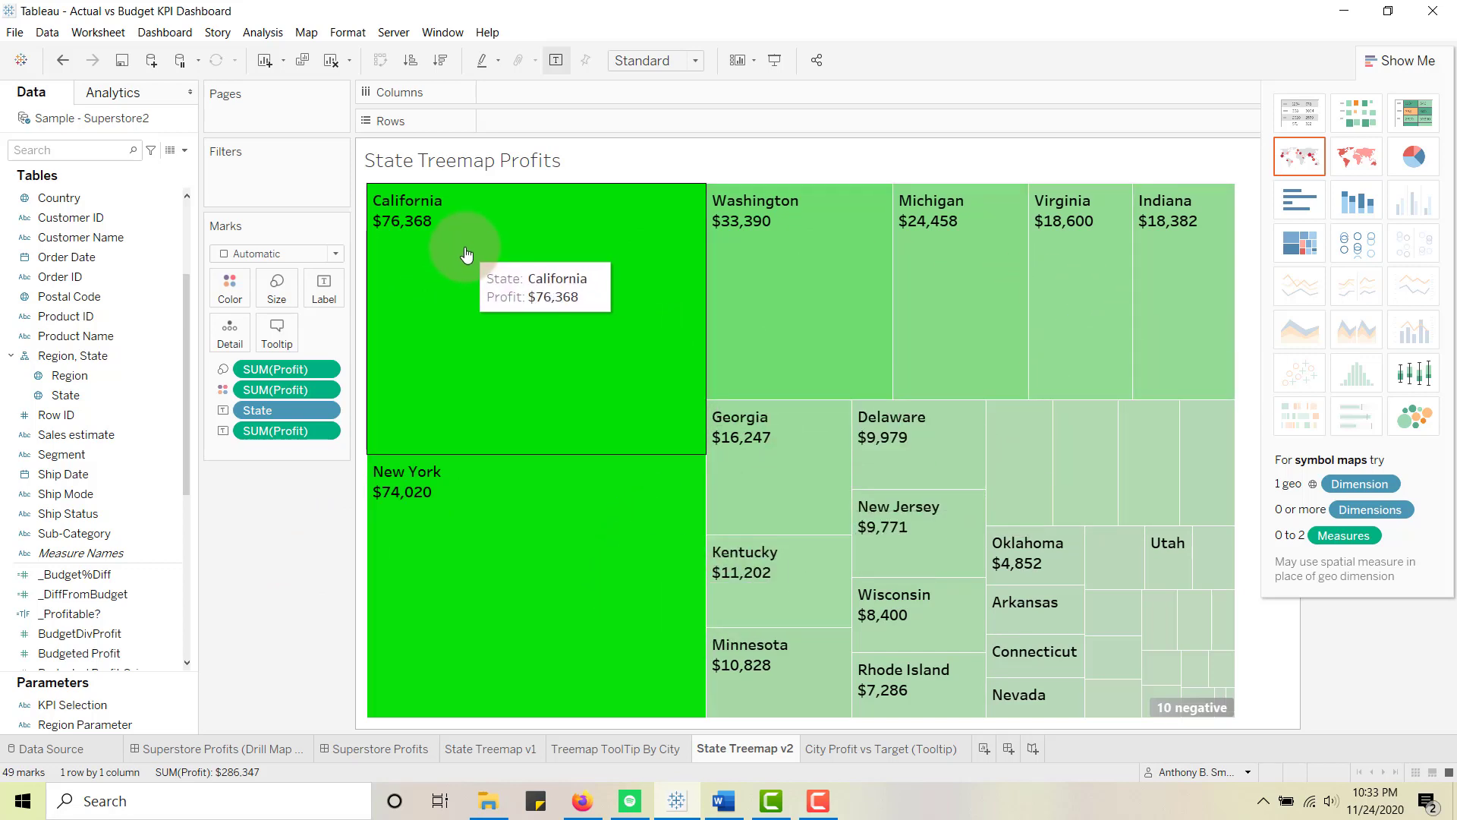
- Include the states with negative profit in the treemap by using absolute values for sizing, and hide the chart type chooser
left_click(1186, 706)
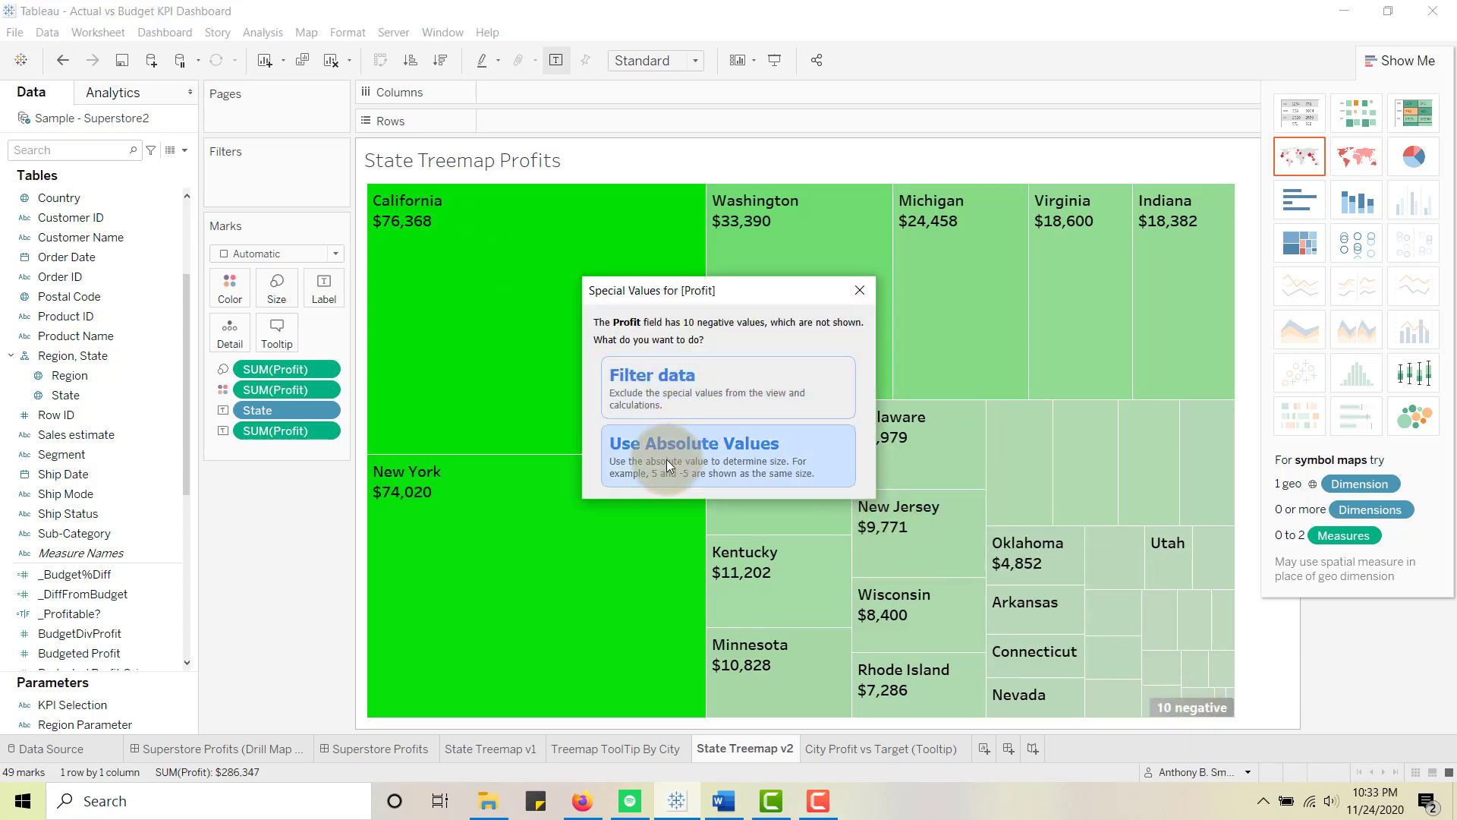
left_click(668, 460)
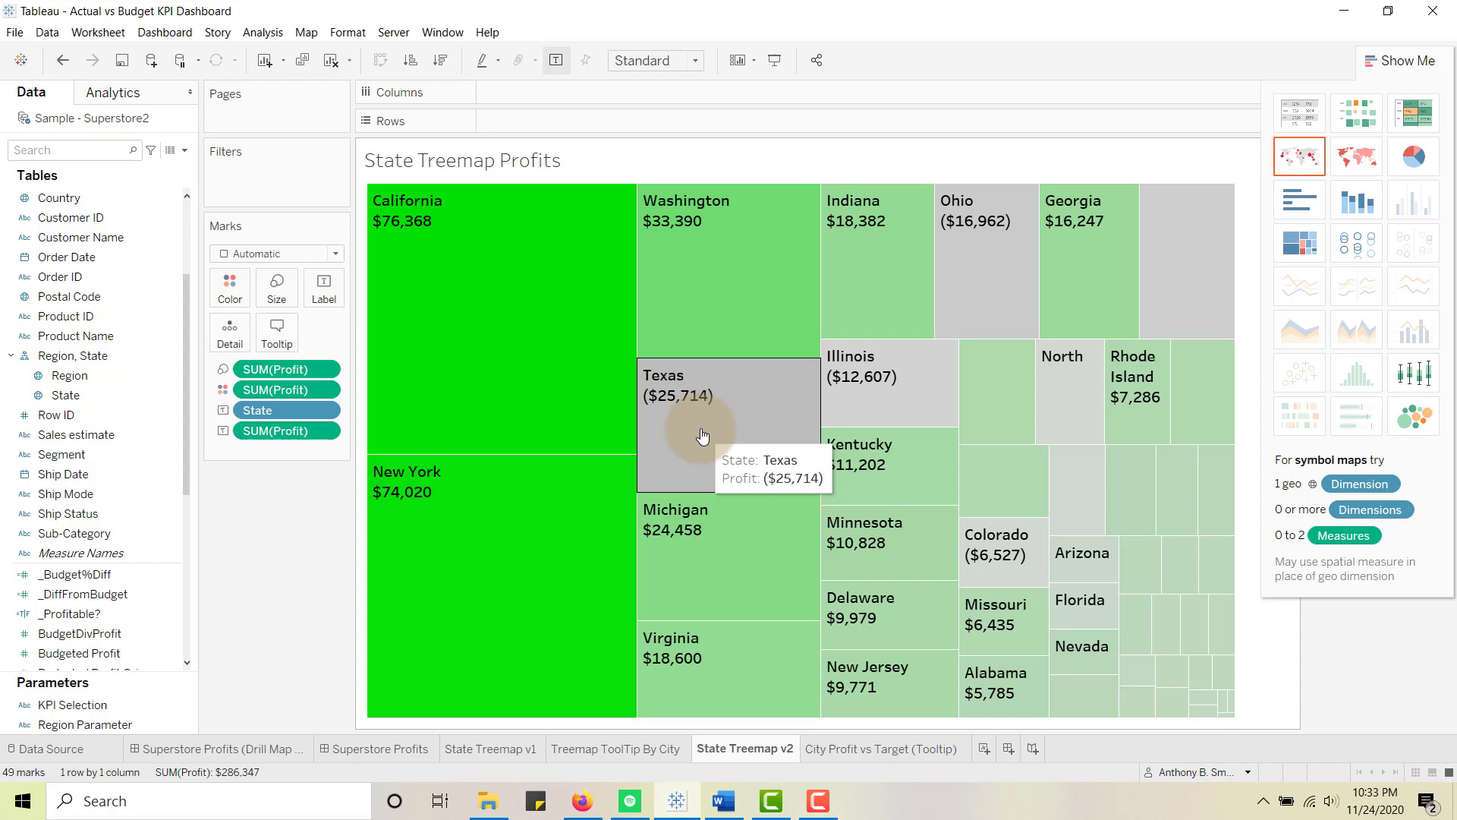
left_click(1411, 63)
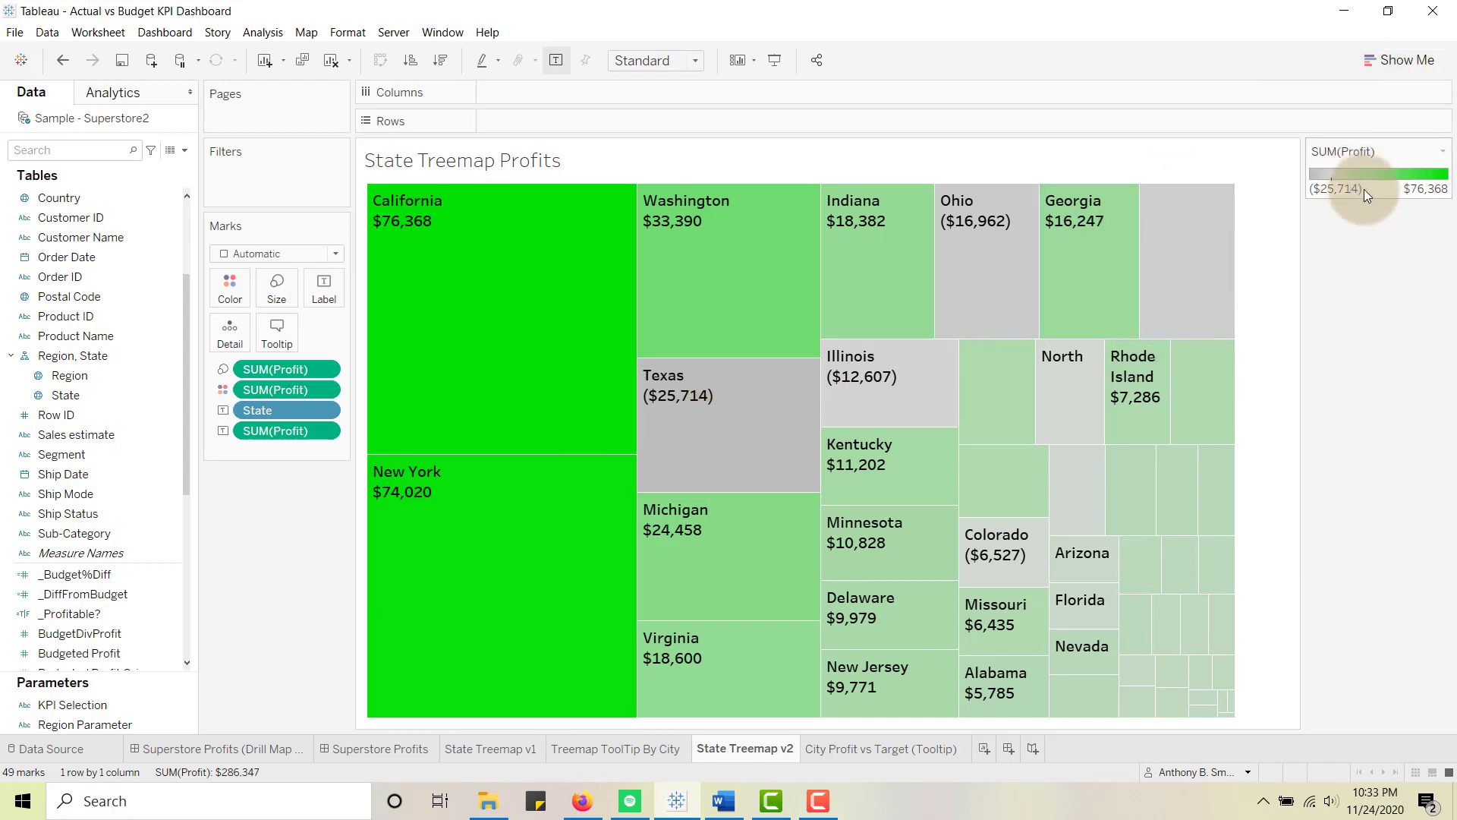
- Review the palette and center settings of the treemap's Profit color scale without changing them
left_click(1442, 155)
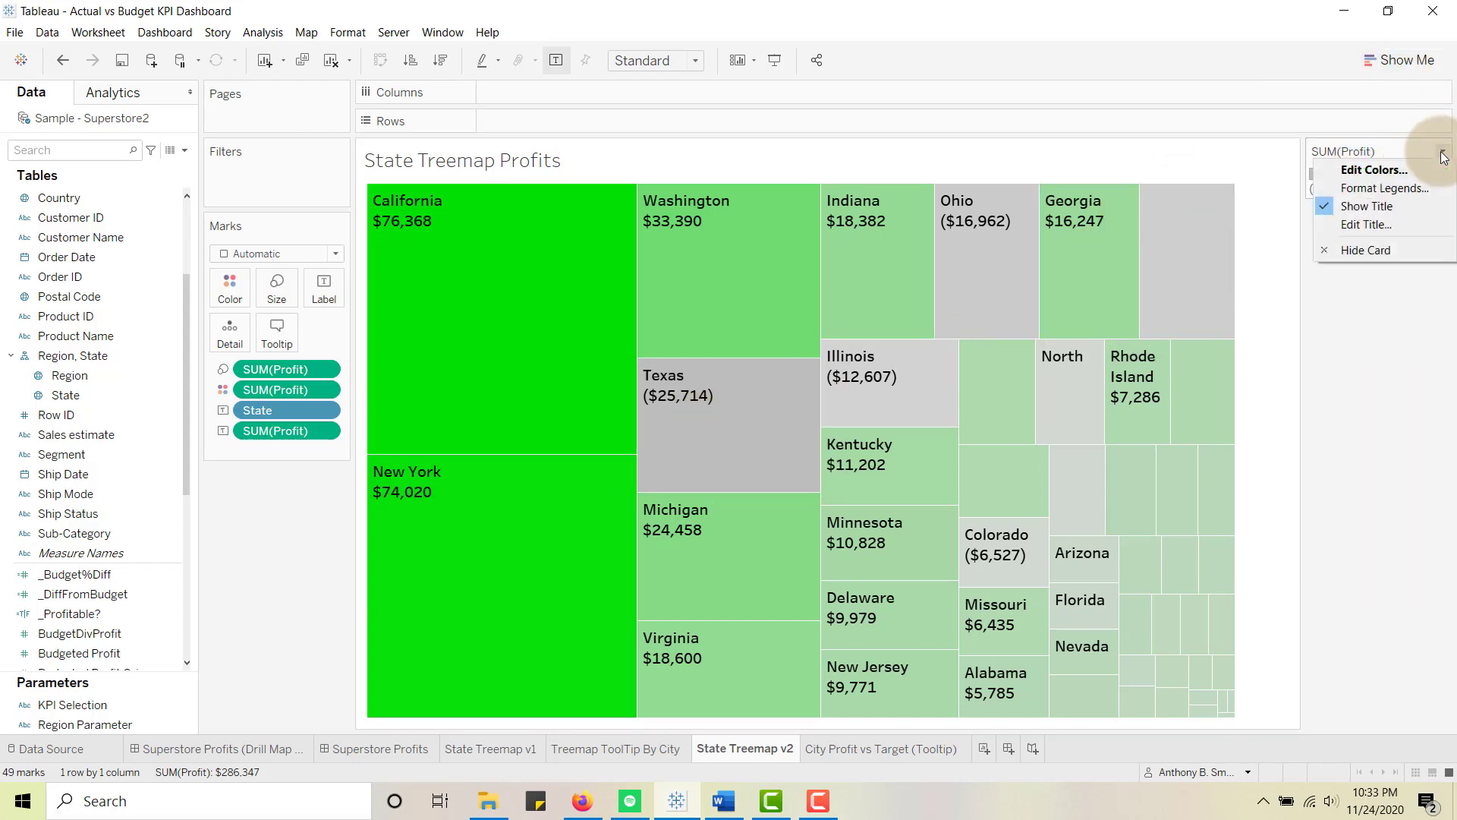
left_click(1377, 172)
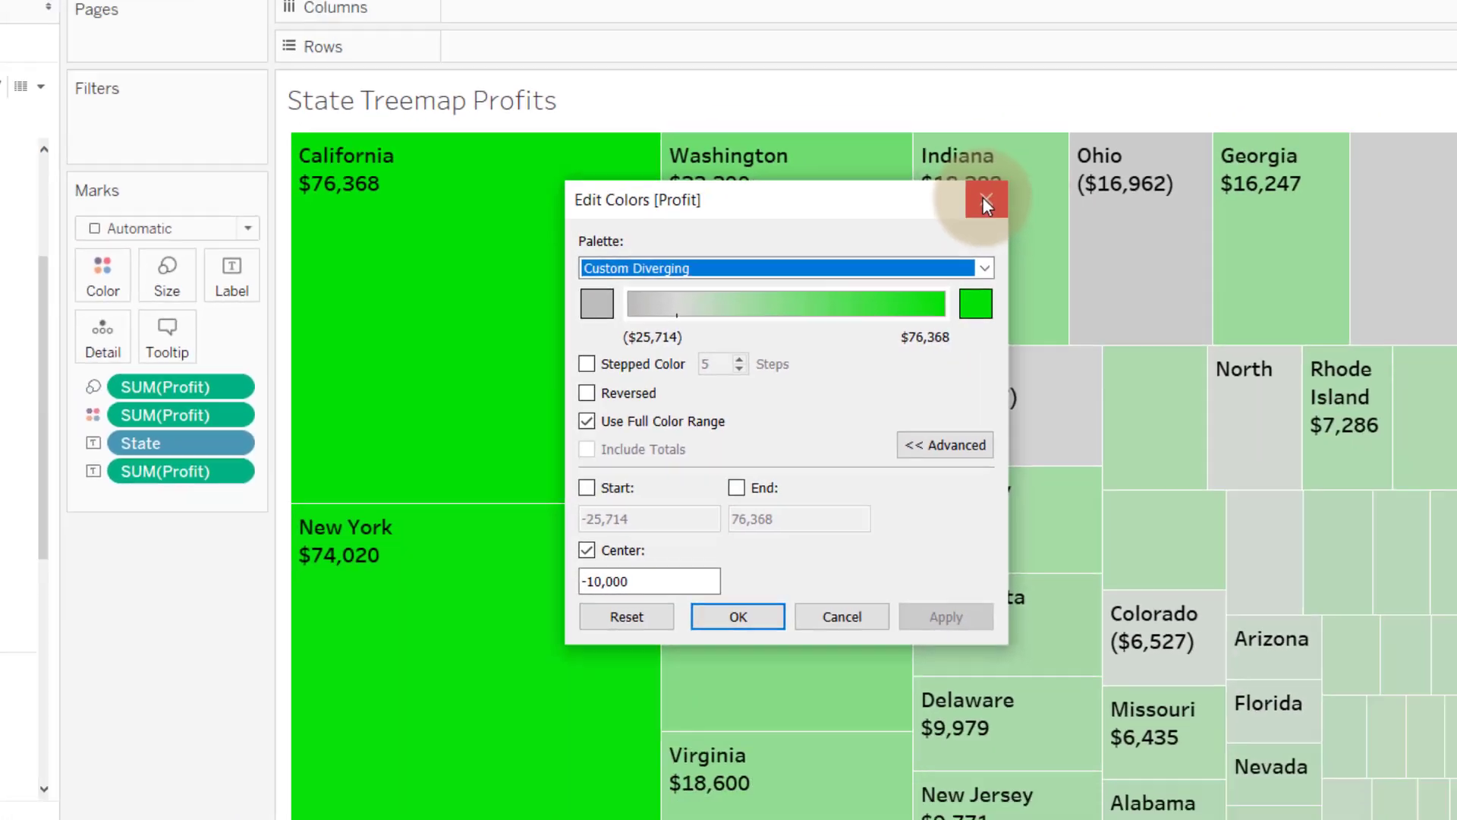
left_click(1131, 156)
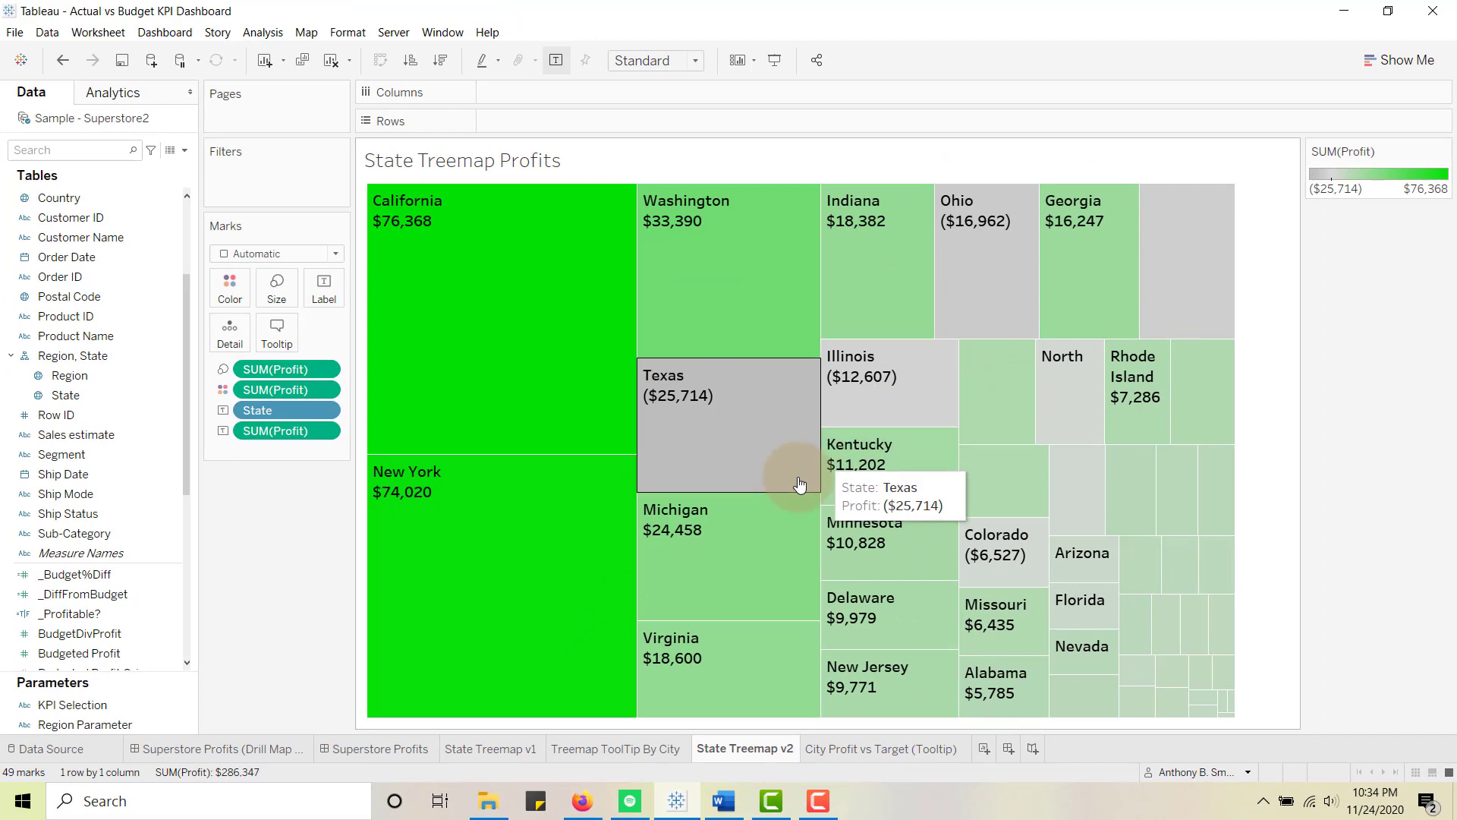
- Open the City Profit vs Target (Tooltip) sheet and place the City field on Rows
left_click(824, 750)
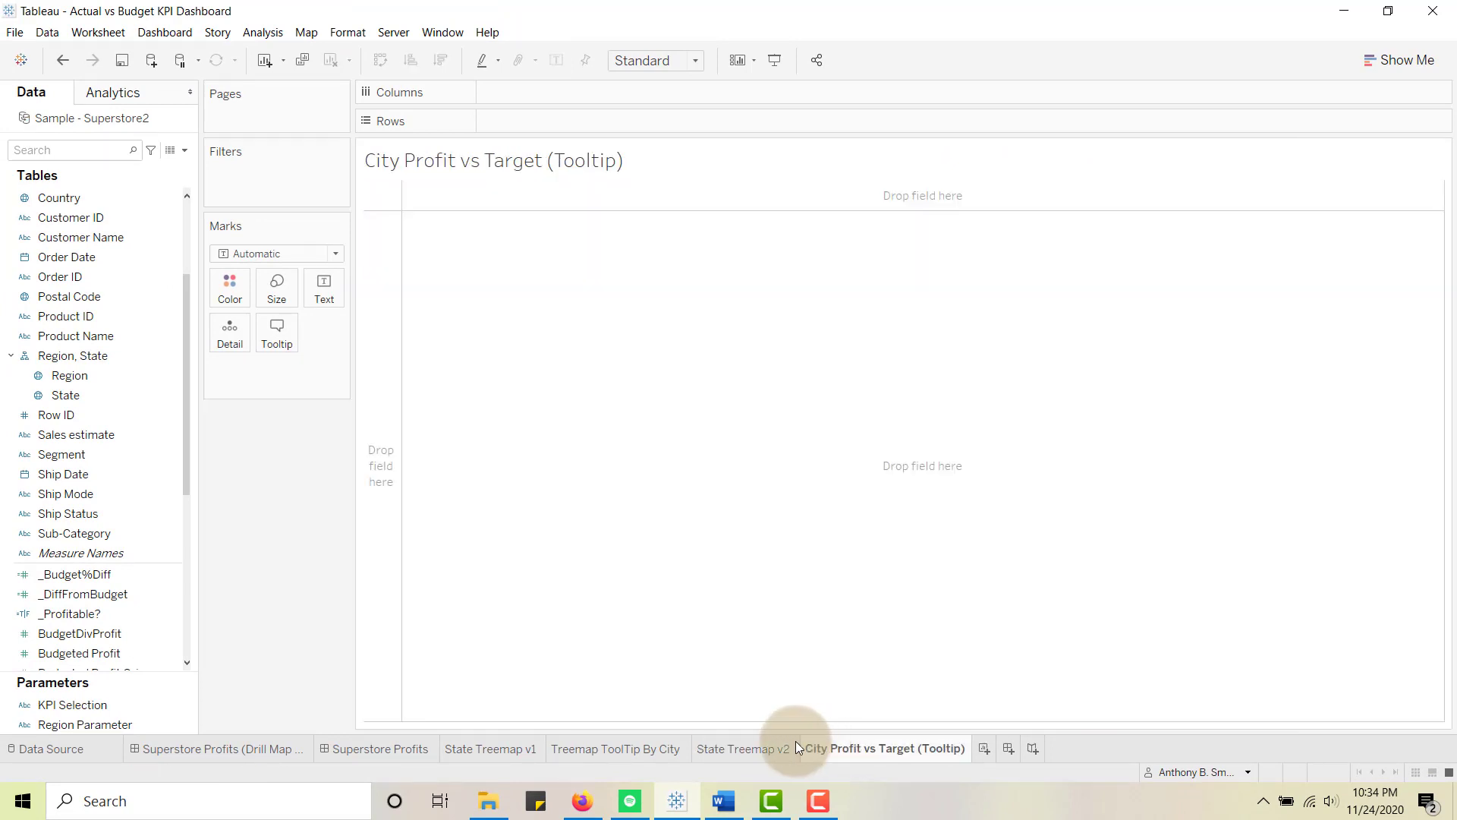
left_click(773, 748)
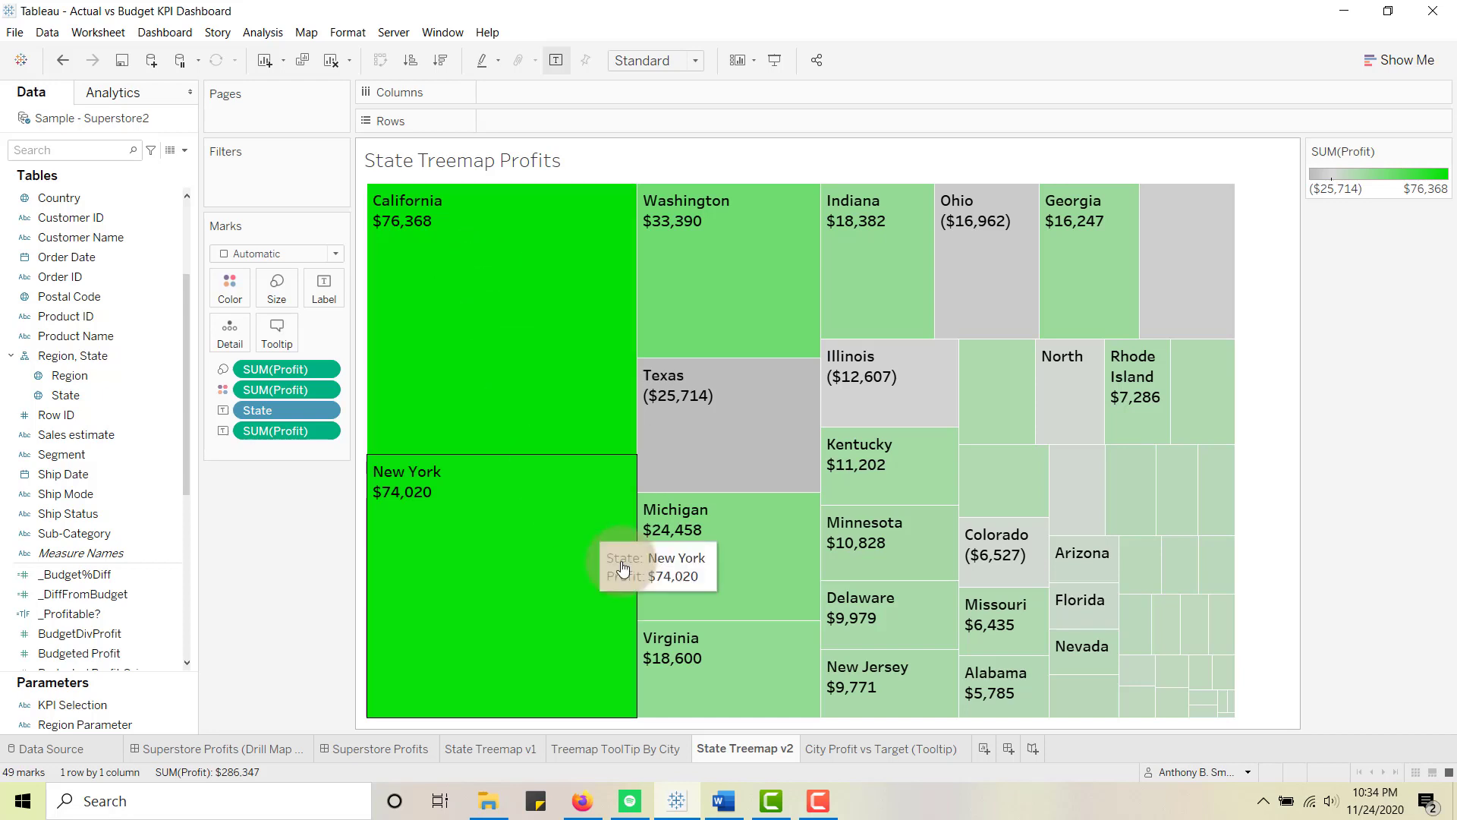
left_click(850, 747)
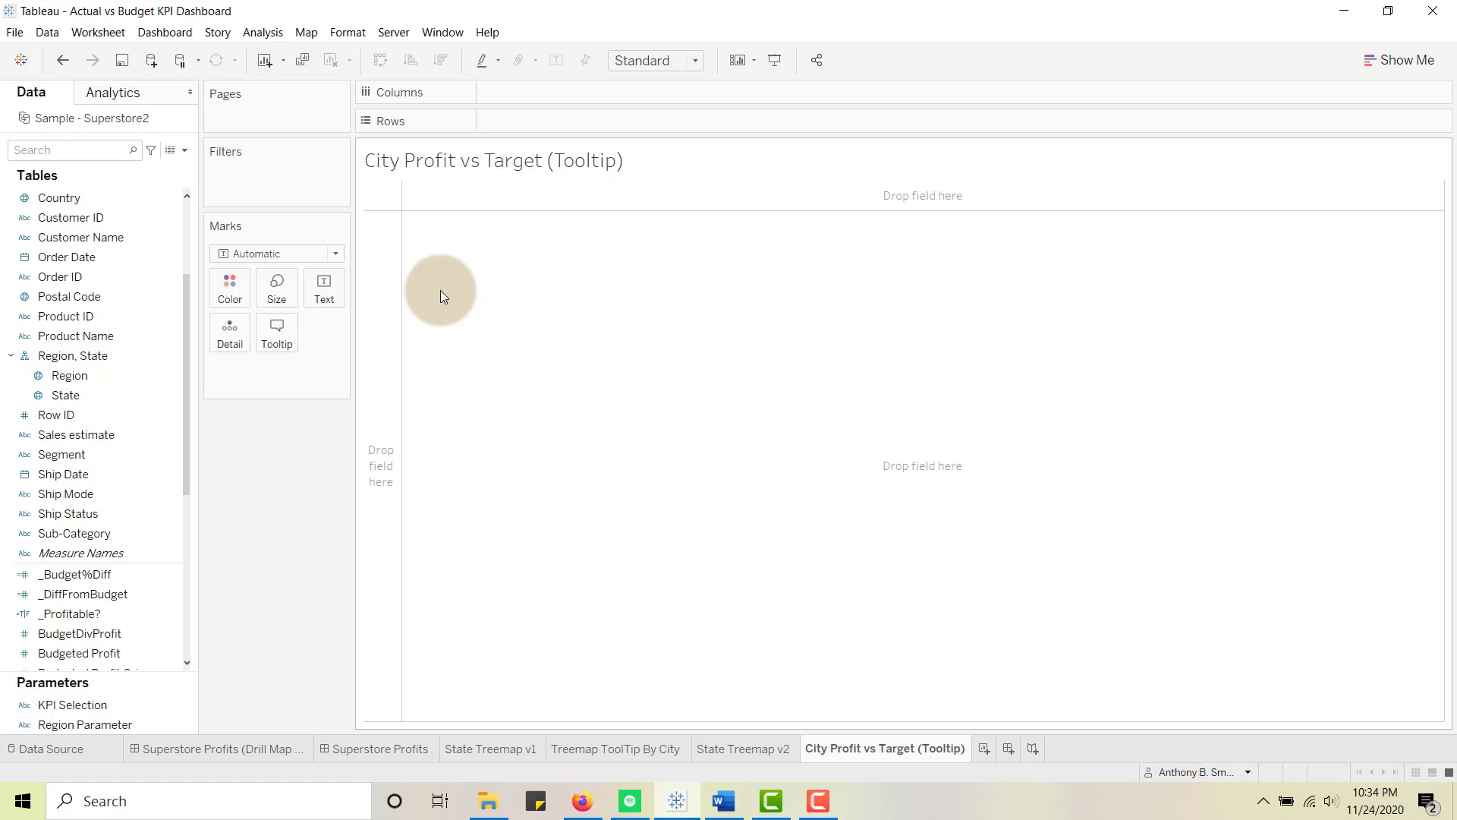
scroll(129, 349, "down", 4)
left_click(130, 336)
scroll(128, 337, "down", 1)
scroll(129, 337, "up", 7)
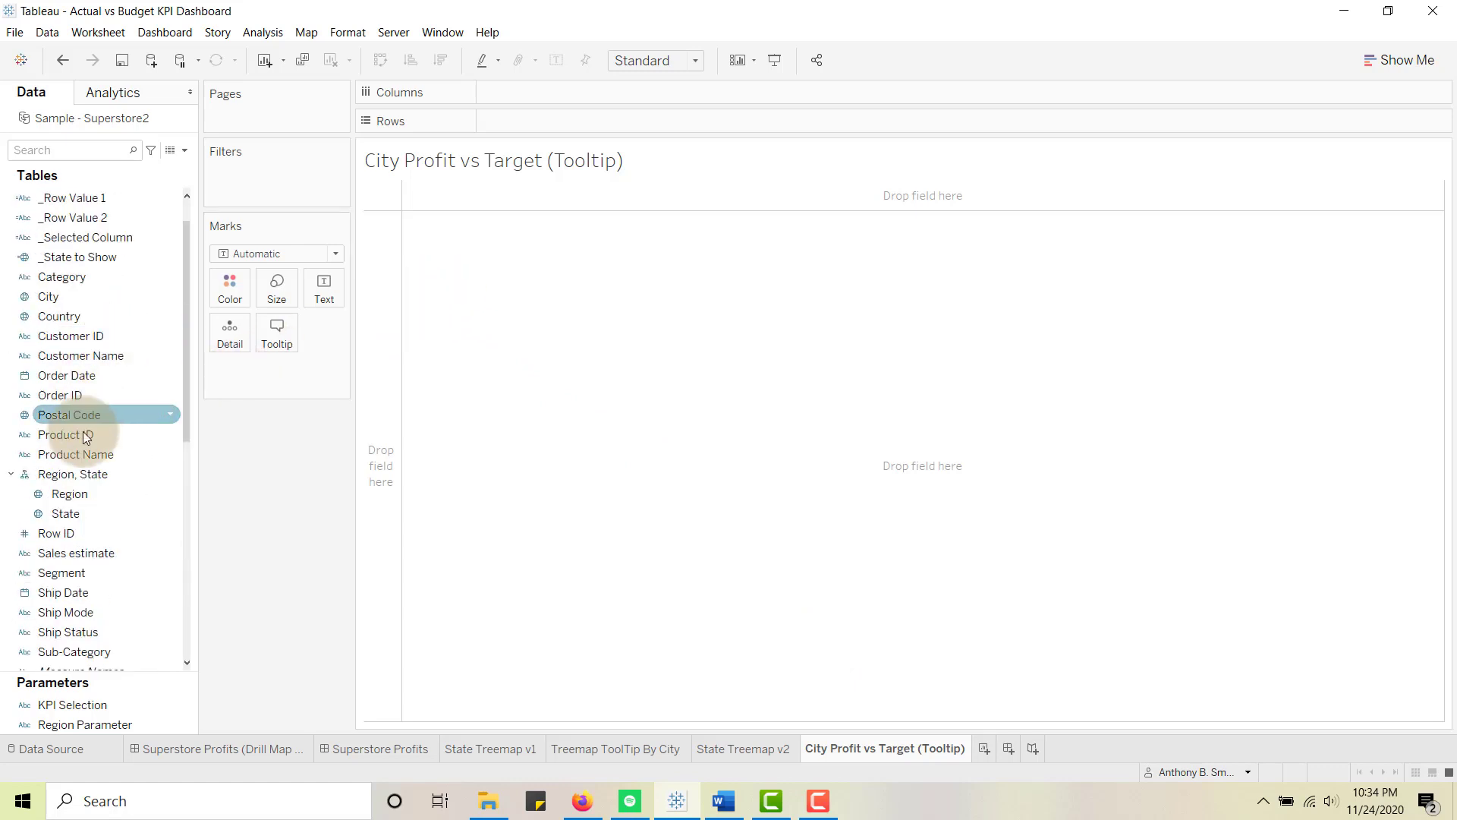
left_click_drag(63, 298, 527, 123)
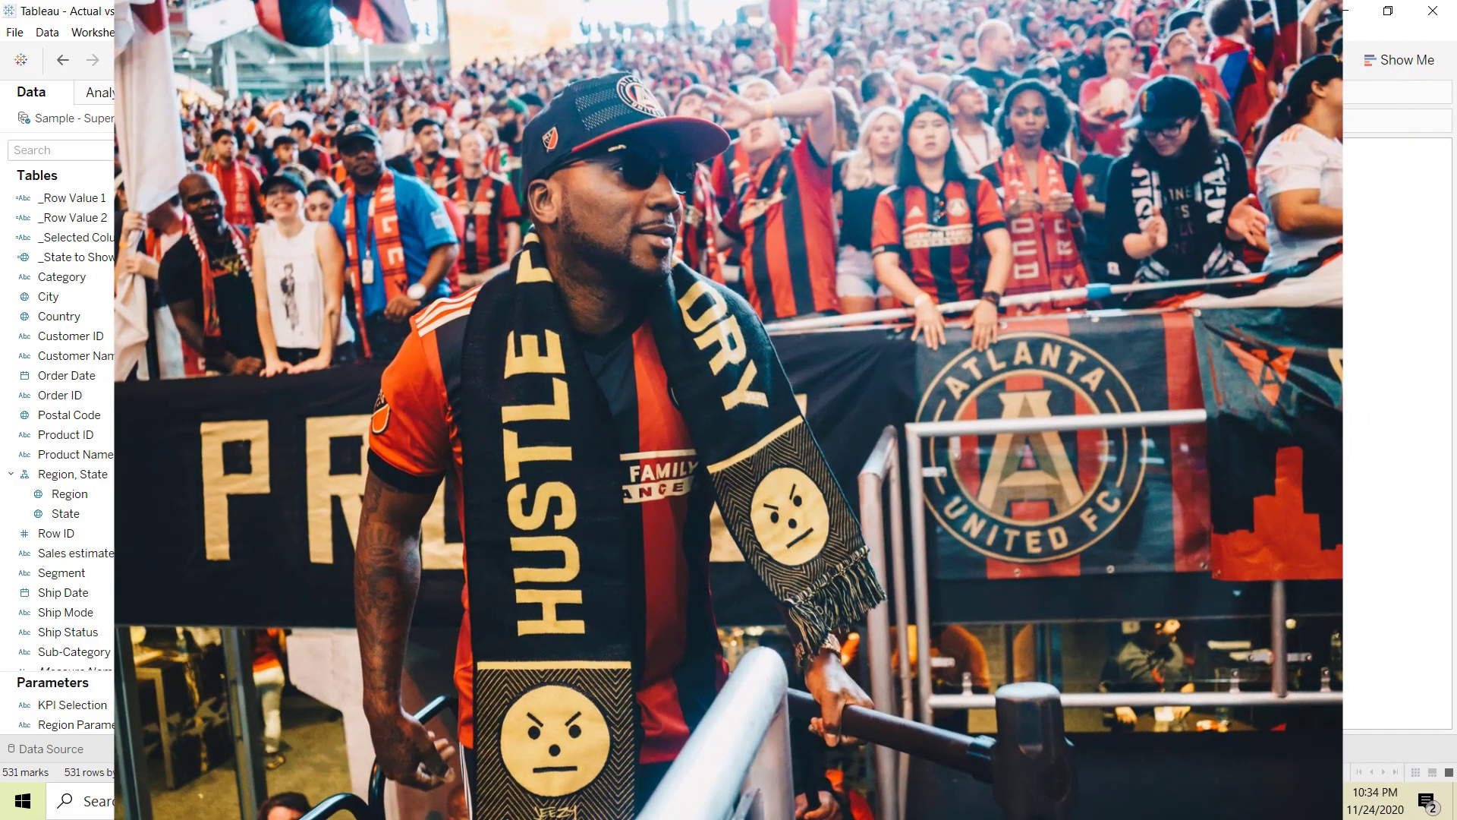
- Add Profit and Budgeted Profit side by side to Columns of the city chart
scroll(66, 416, "down", 1)
scroll(68, 419, "down", 4)
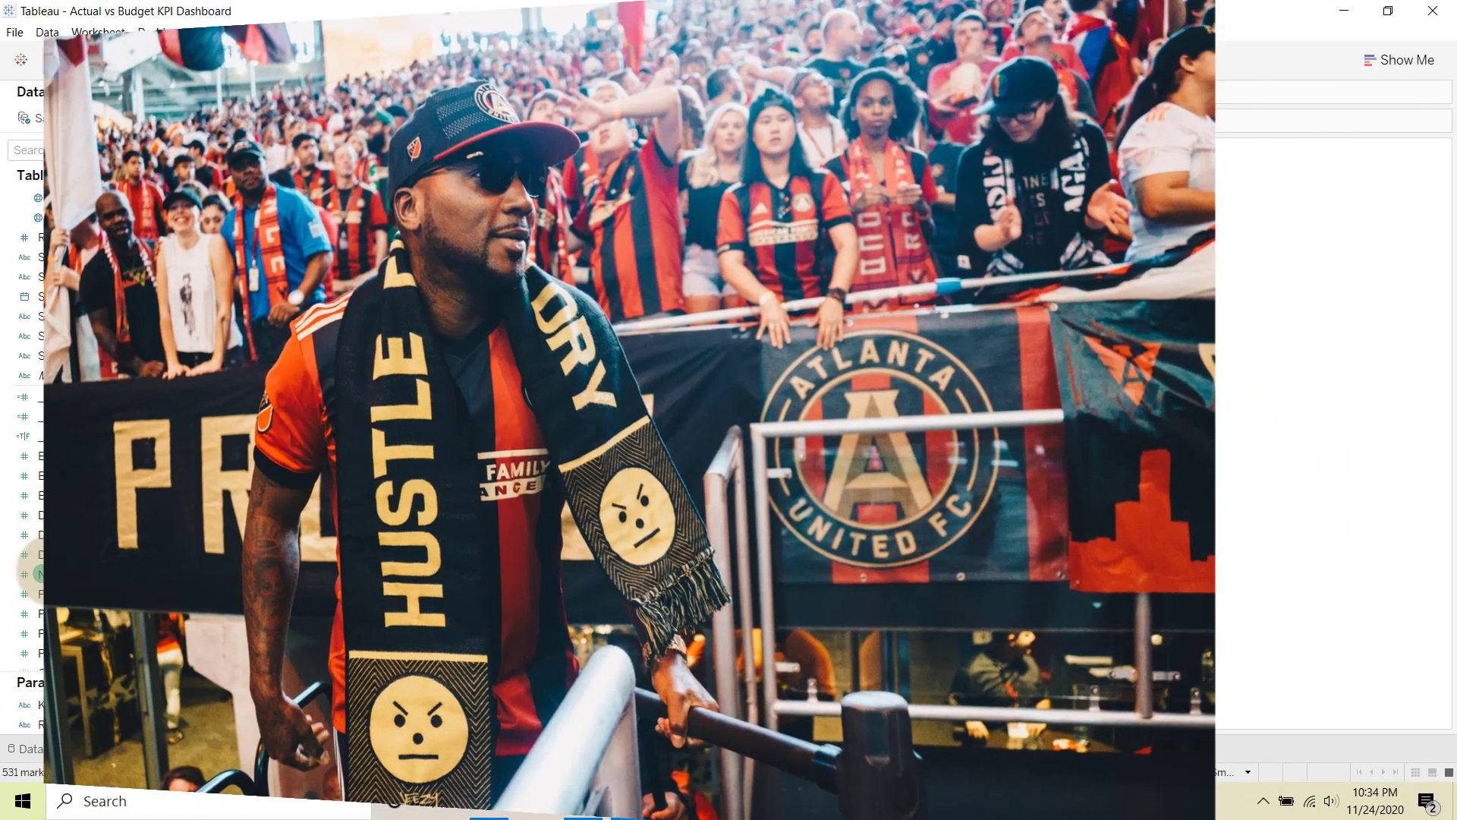
left_click_drag(51, 594, 516, 92)
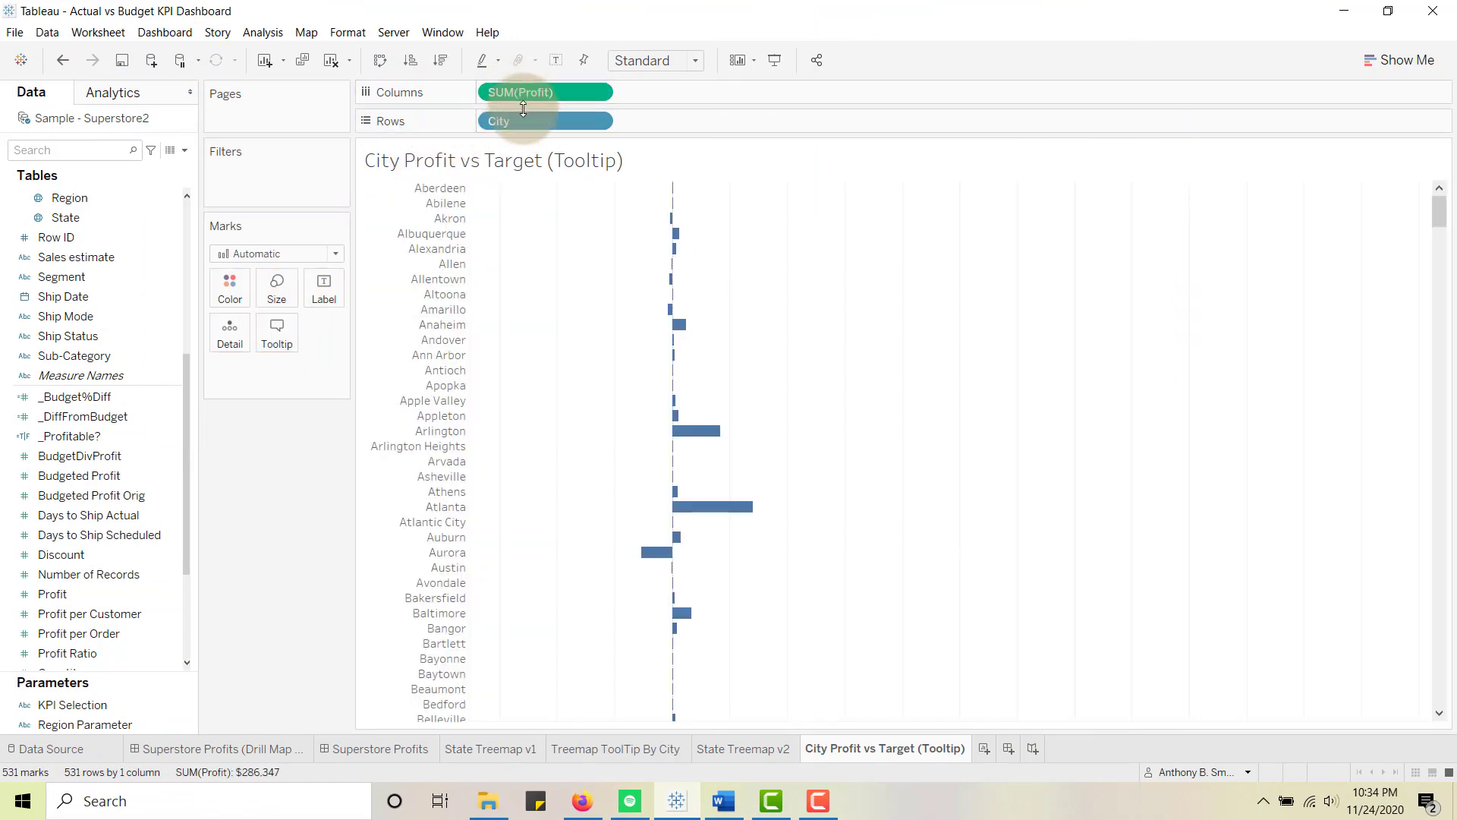
left_click(132, 336)
left_click_drag(88, 479, 677, 93)
left_click(717, 235)
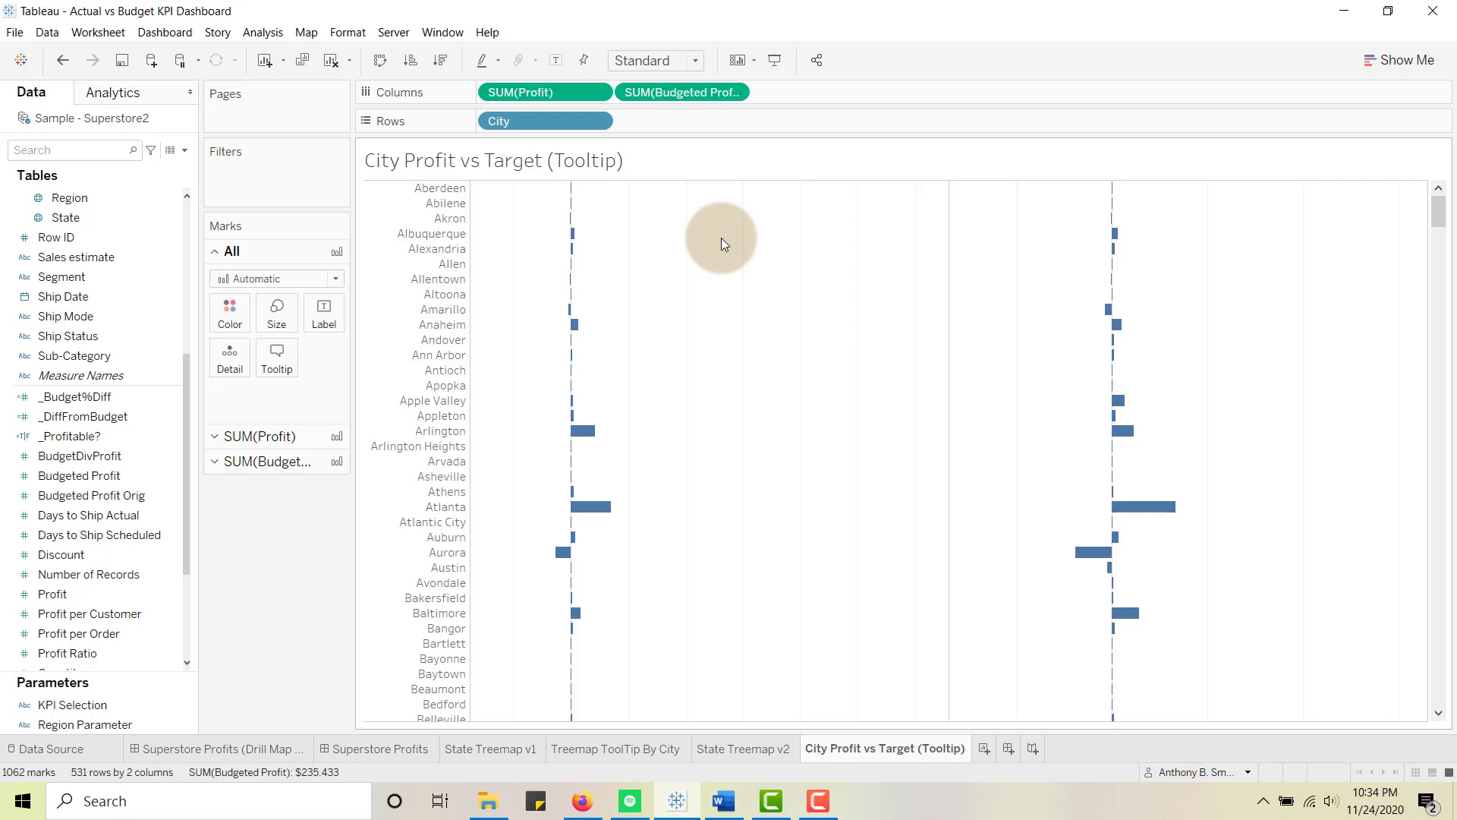
- Show the axis headers of the city chart and combine Budgeted Profit with Profit as a dual axis
scroll(722, 237, "down", 1)
scroll(721, 238, "up", 1)
scroll(808, 605, "down", 1)
scroll(808, 604, "up", 1)
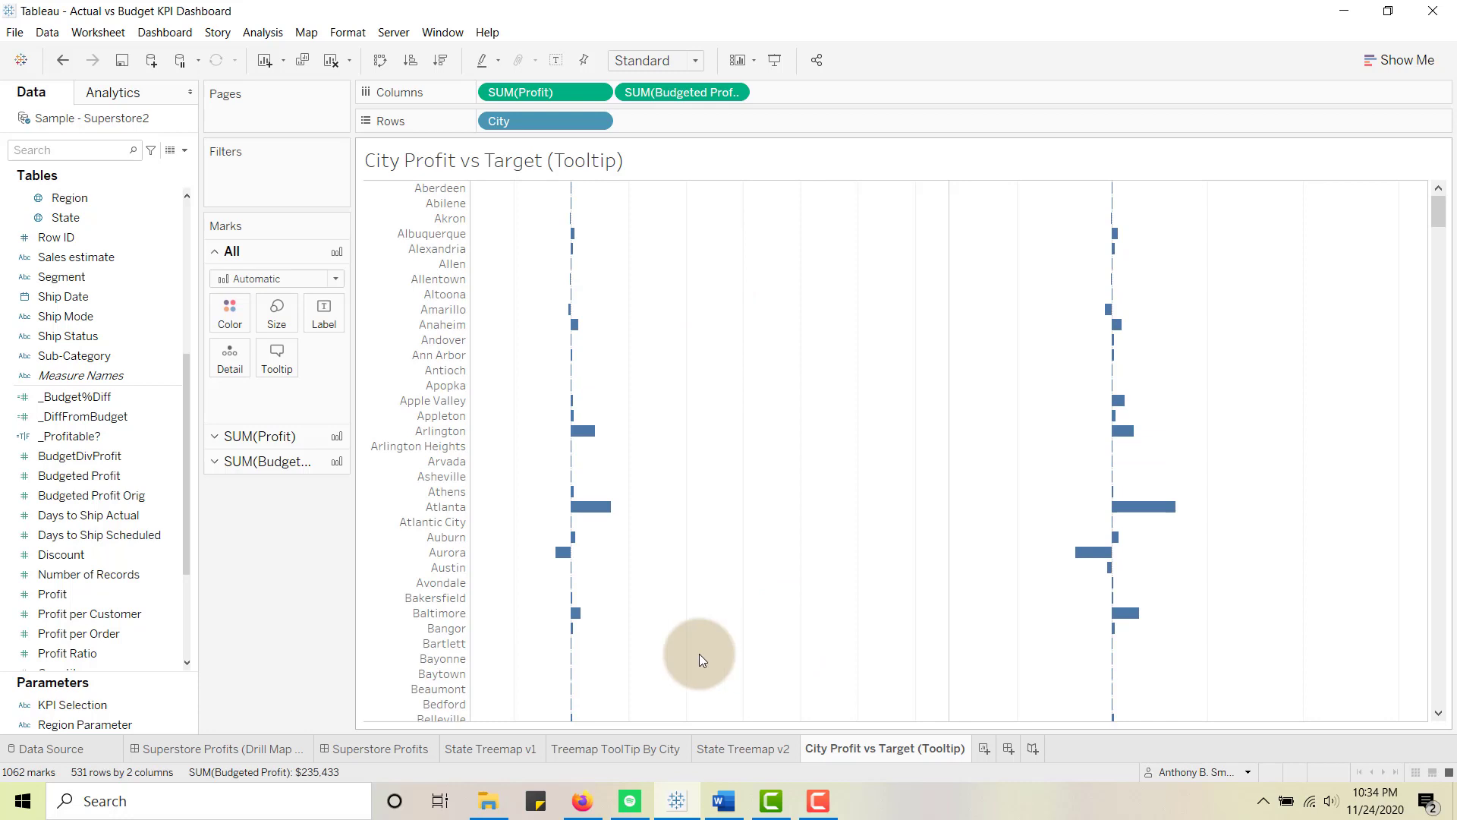
right_click(494, 724)
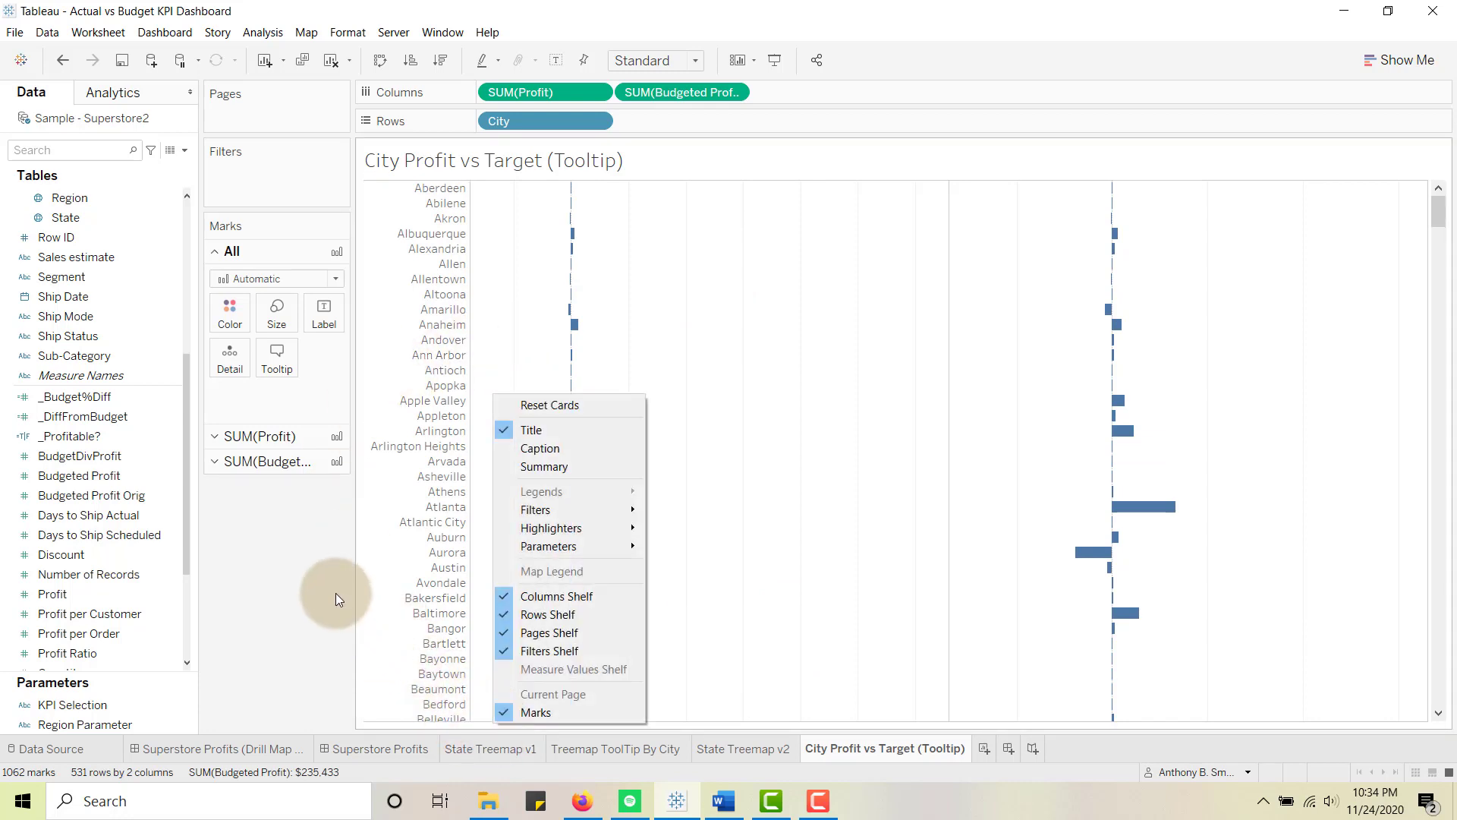
key("Escape")
right_click(568, 92)
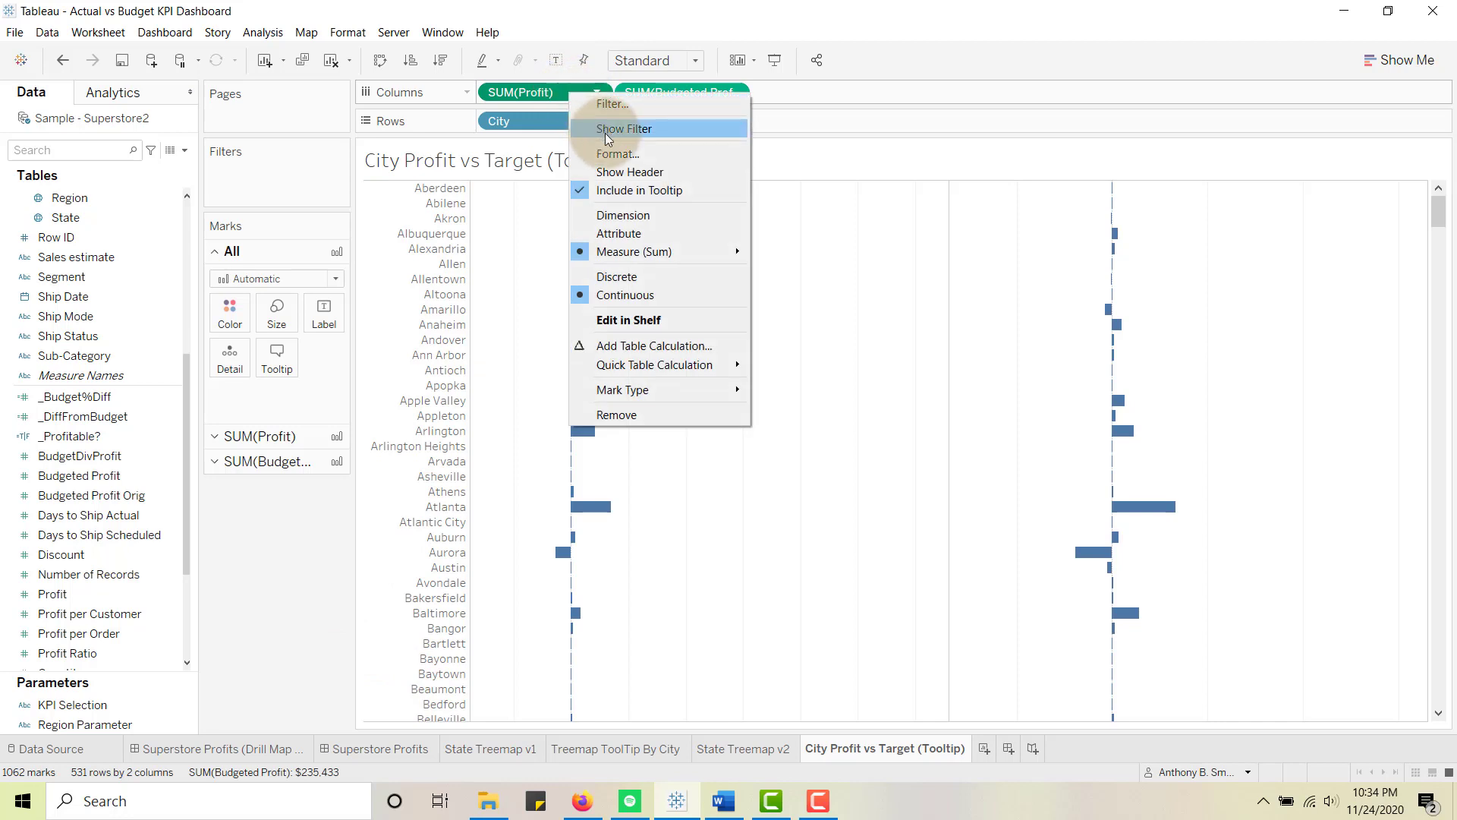
left_click(614, 172)
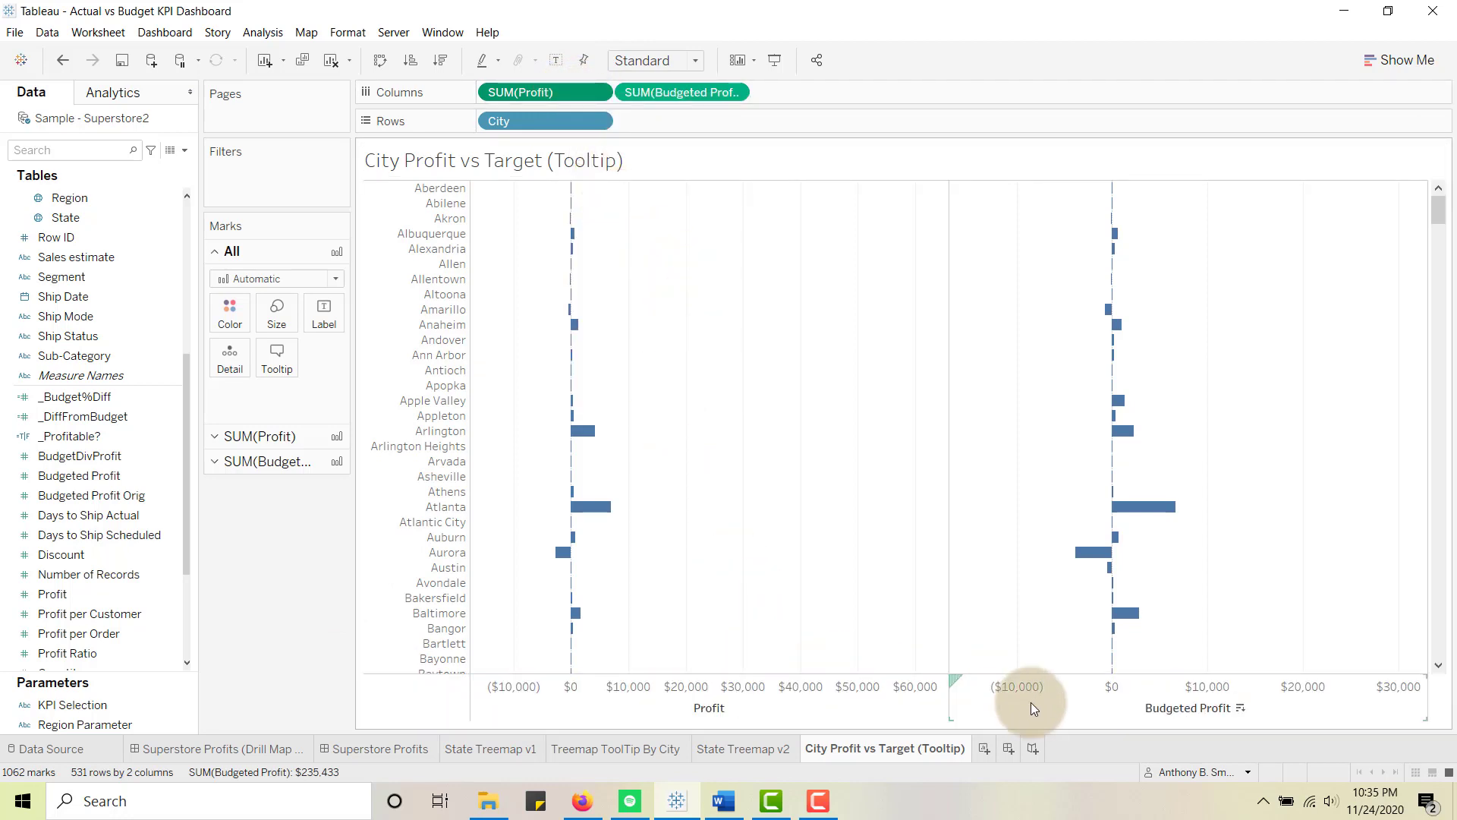
right_click(1101, 705)
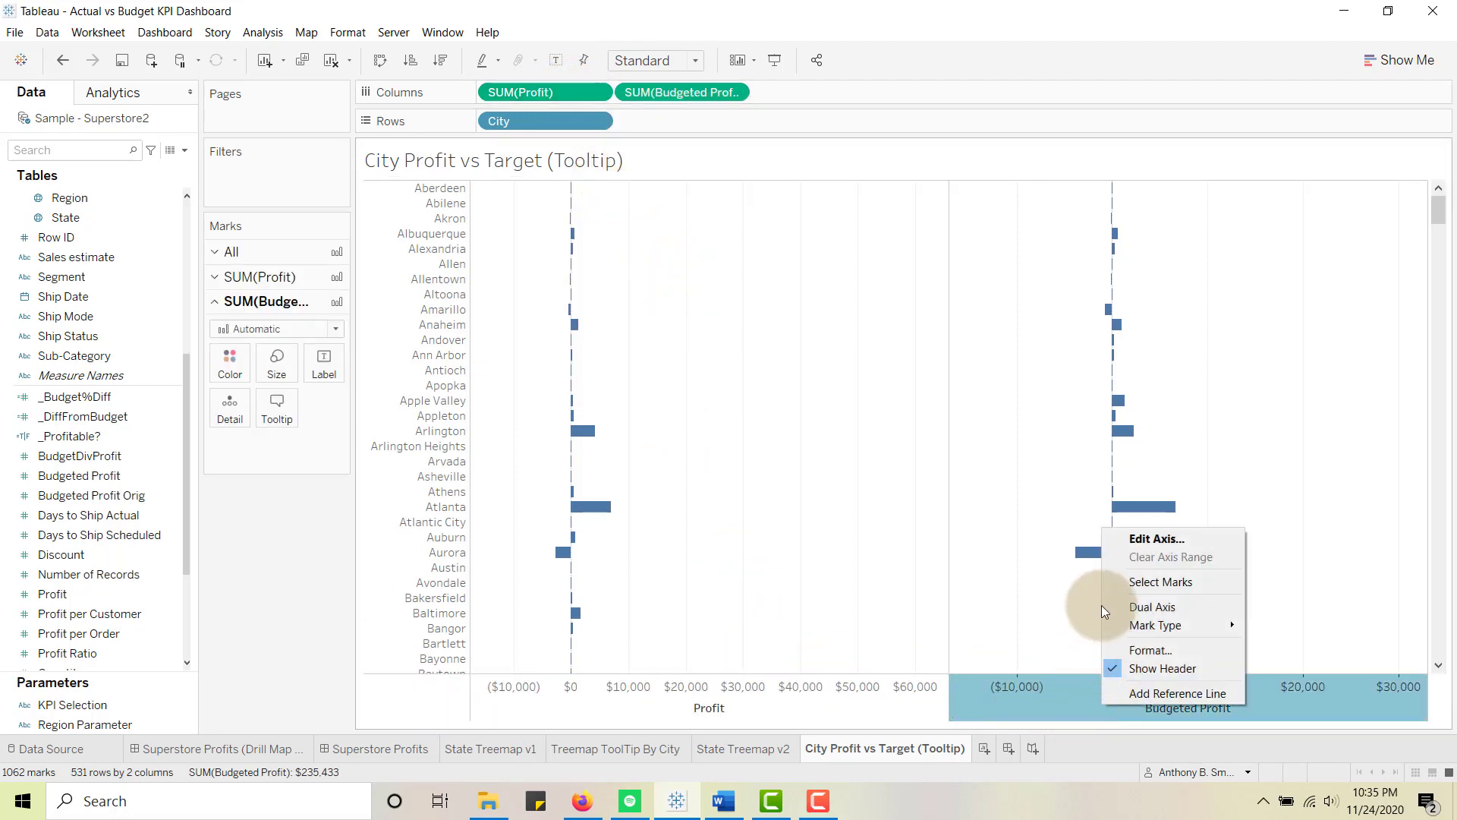
left_click(1146, 607)
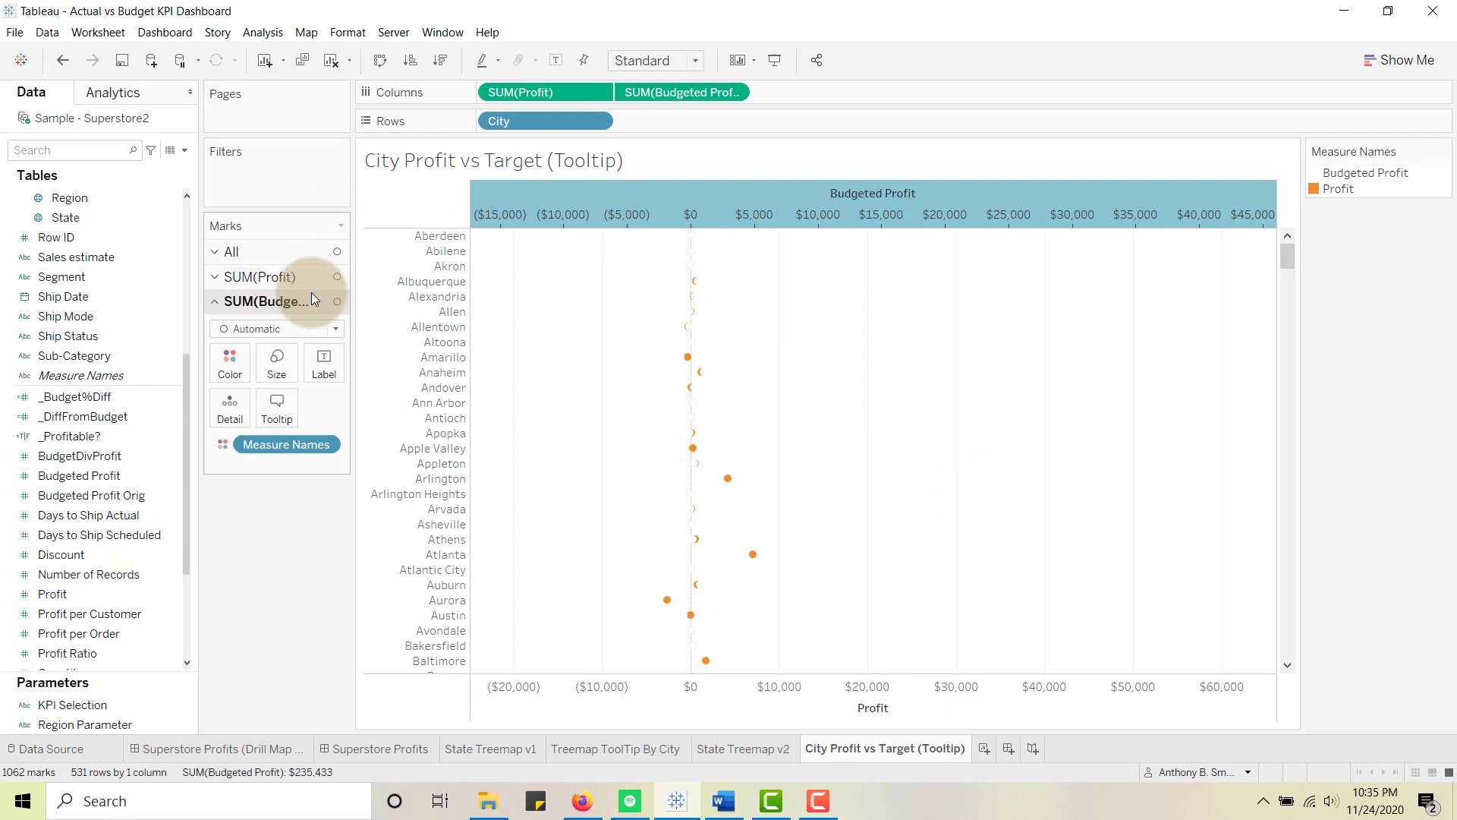
- Set the mark type of both SUM(Profit) and SUM(Budgeted Profit) to Bar
left_click(210, 275)
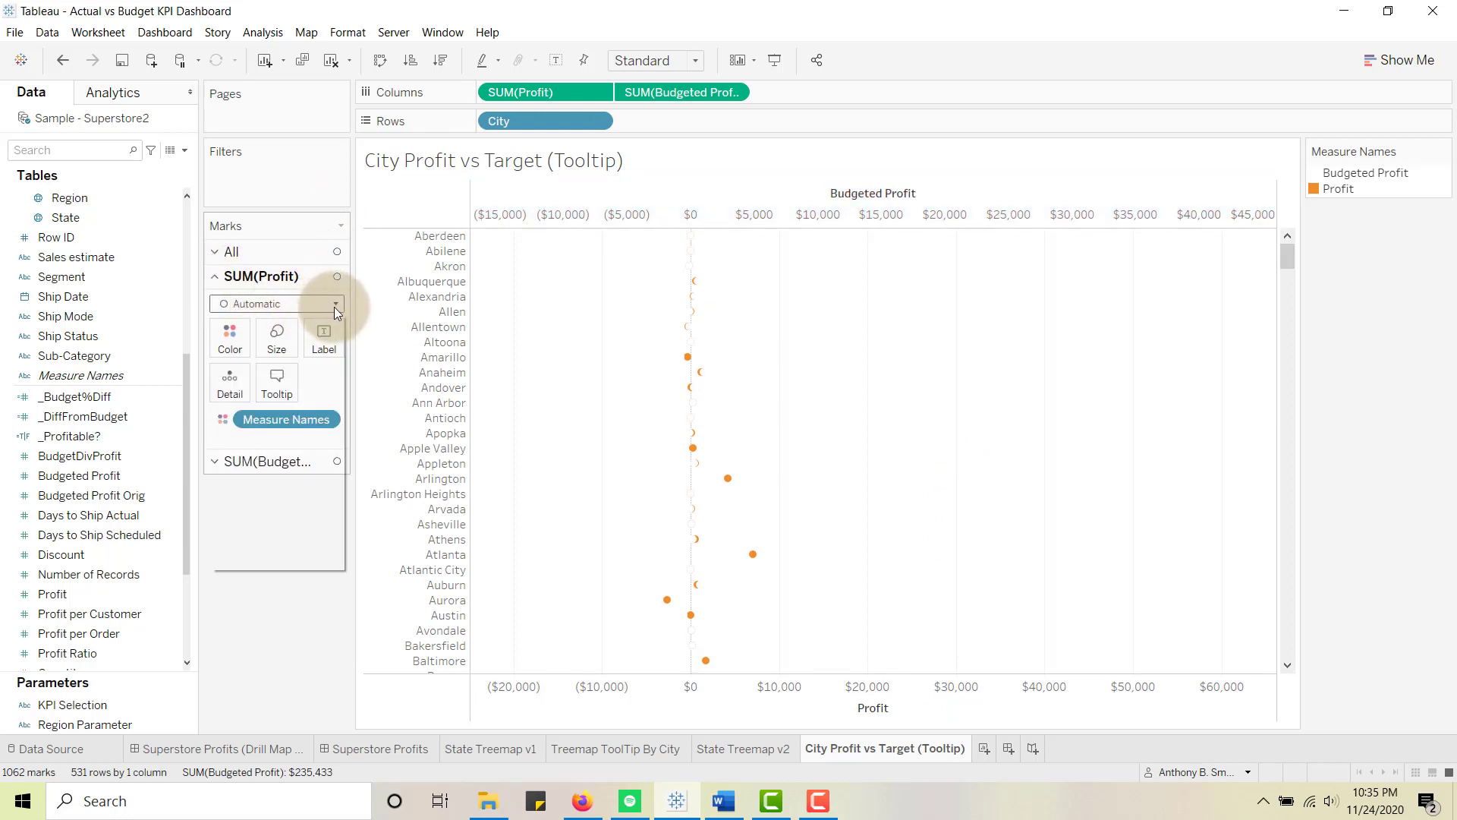
left_click(334, 307)
left_click(266, 338)
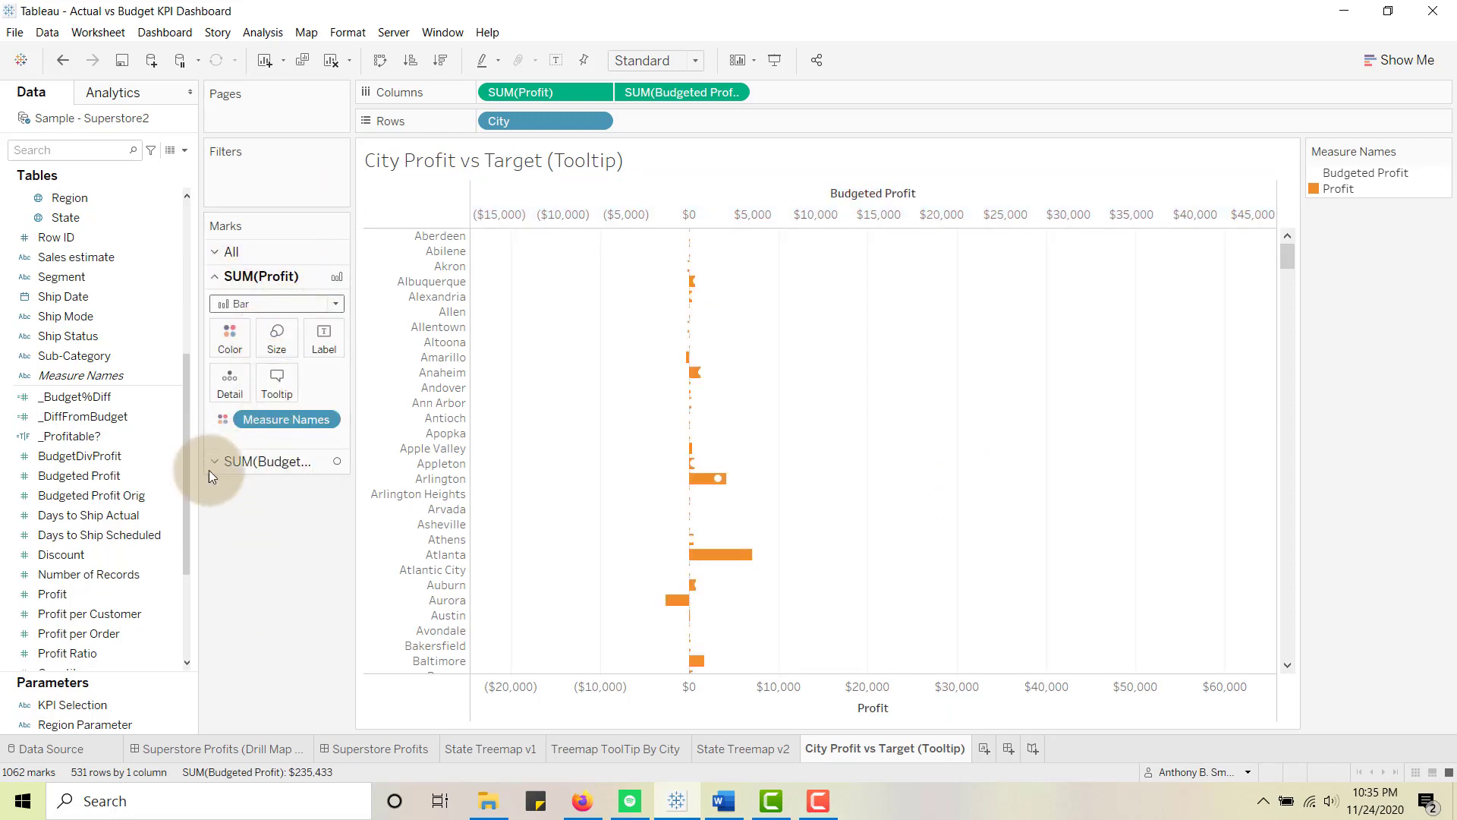
left_click(215, 462)
left_click(337, 331)
left_click(271, 365)
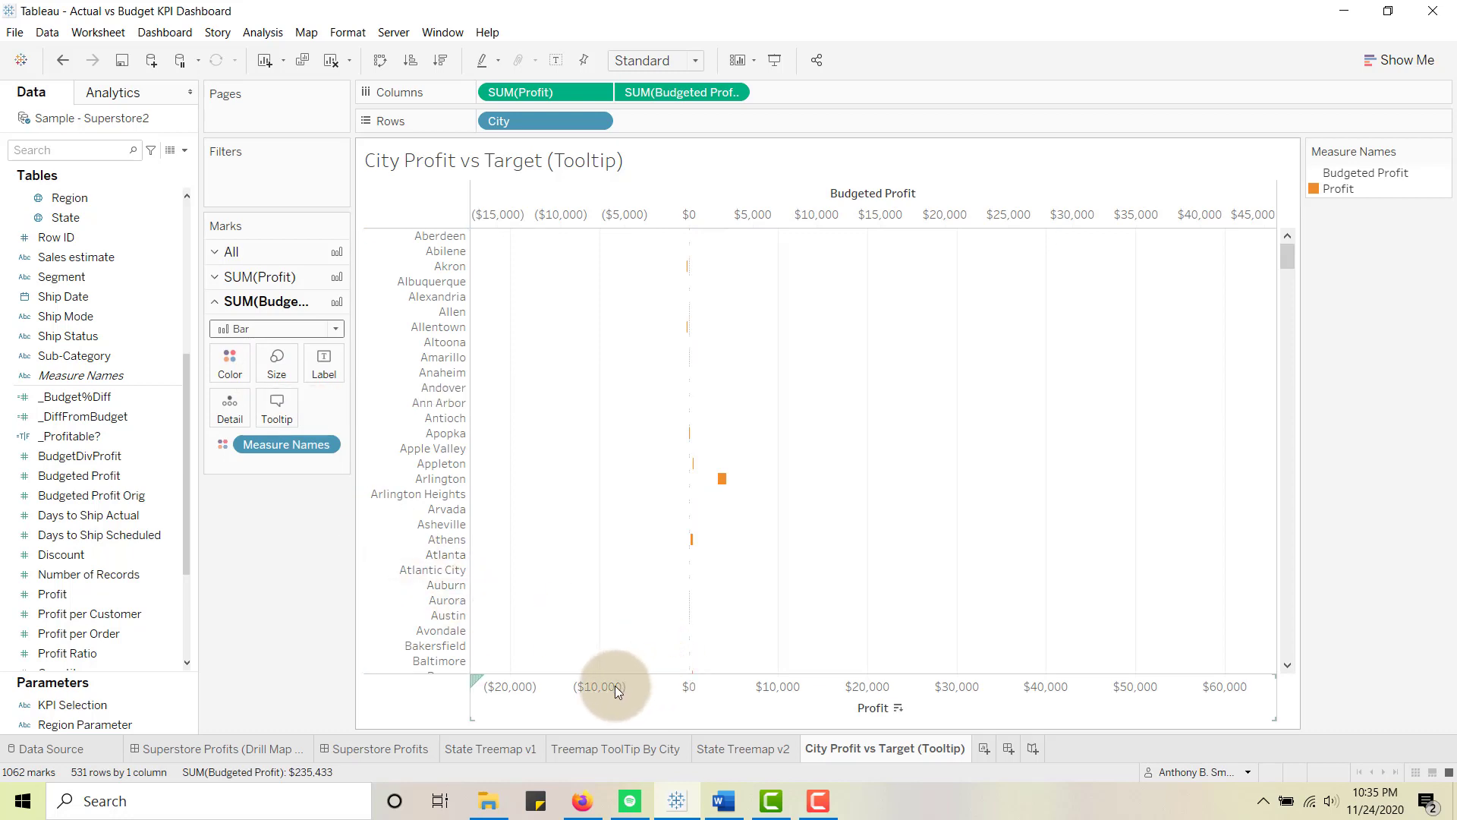
- Synchronize the Profit axis with the Budgeted Profit axis
right_click(773, 698)
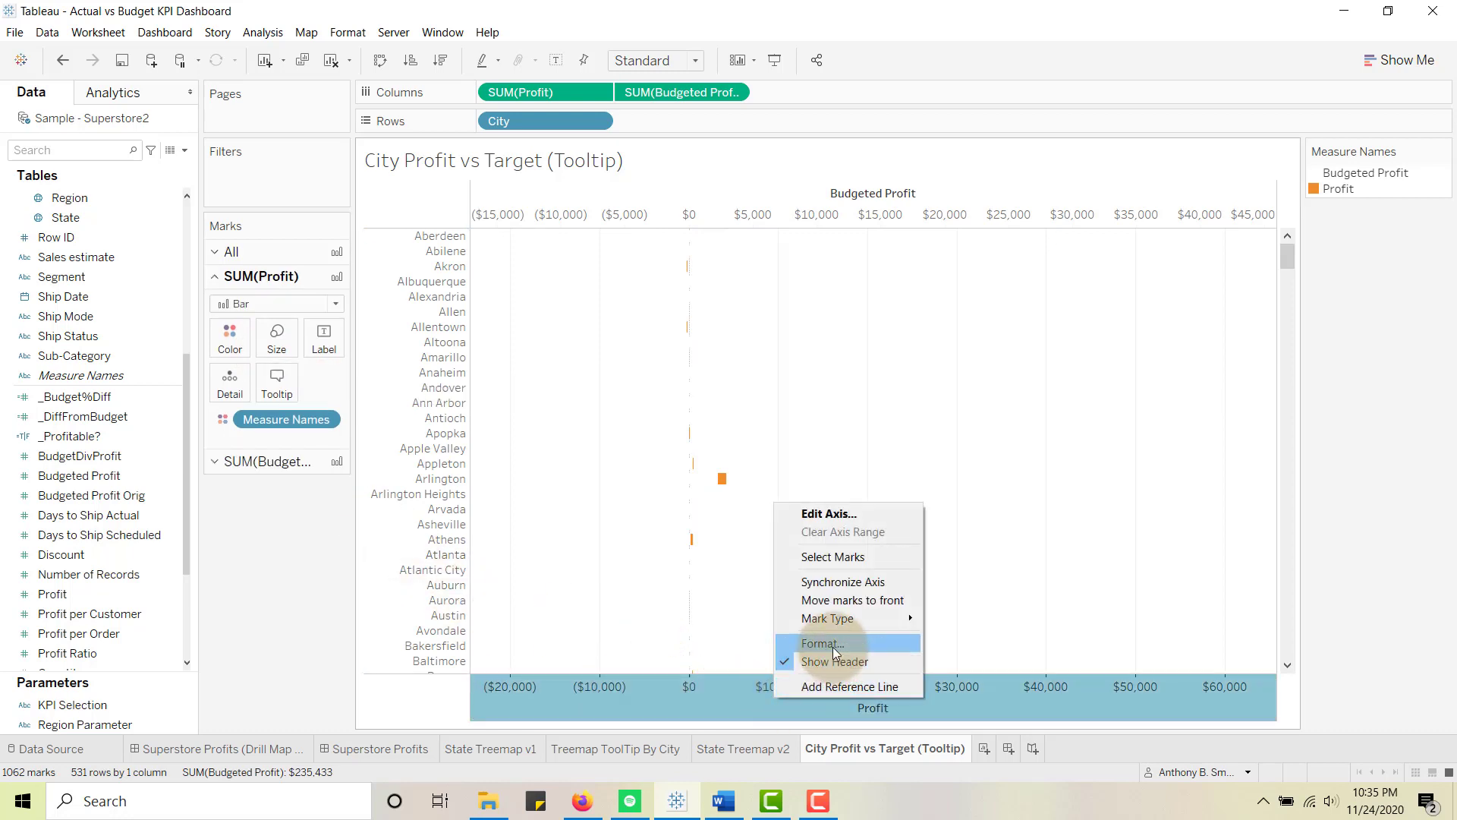
left_click(828, 587)
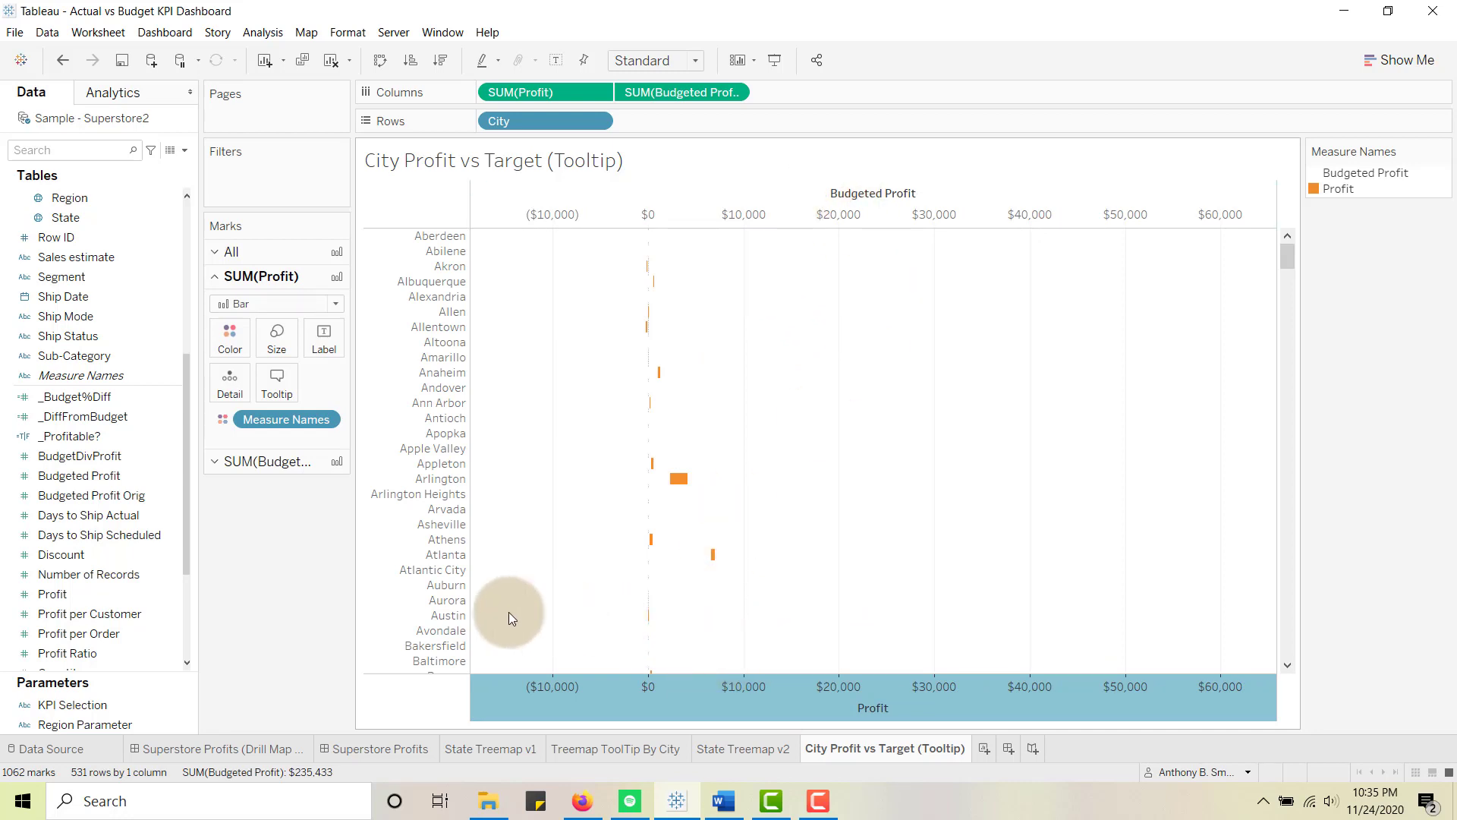
left_click(282, 603)
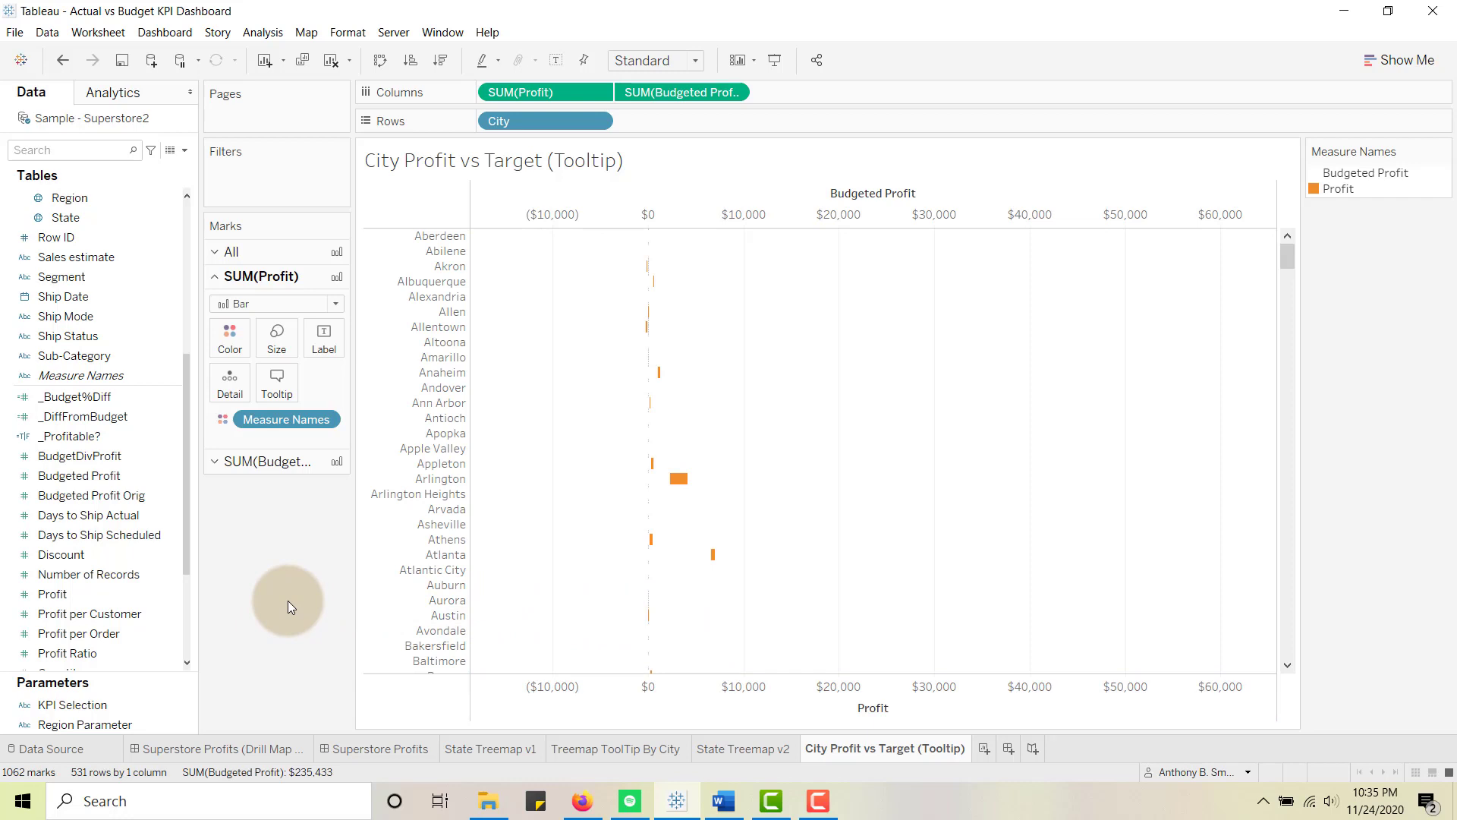
- Remove Measure Names from the color of the SUM(Profit) marks
left_click(214, 461)
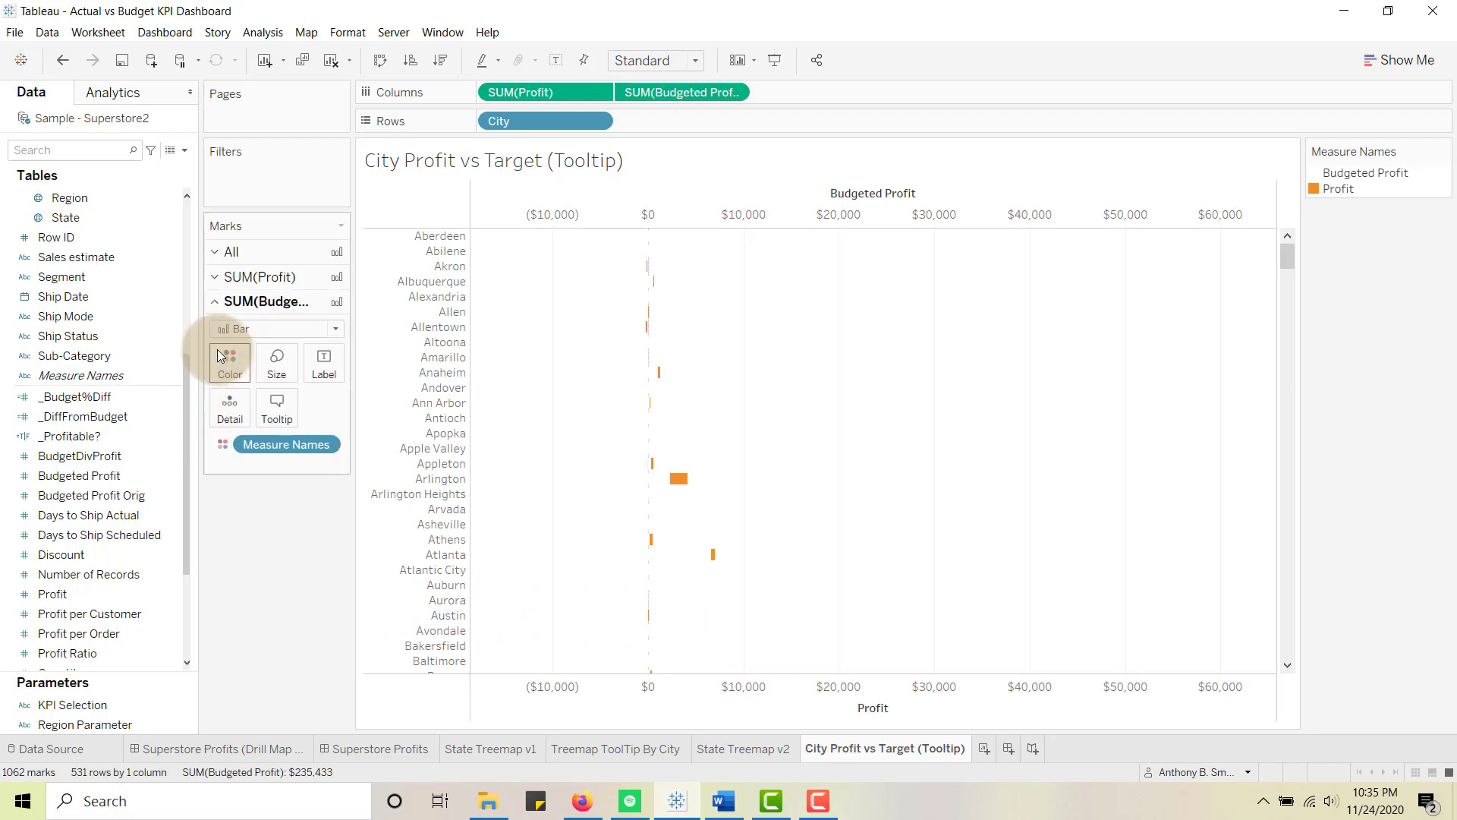
left_click(214, 277)
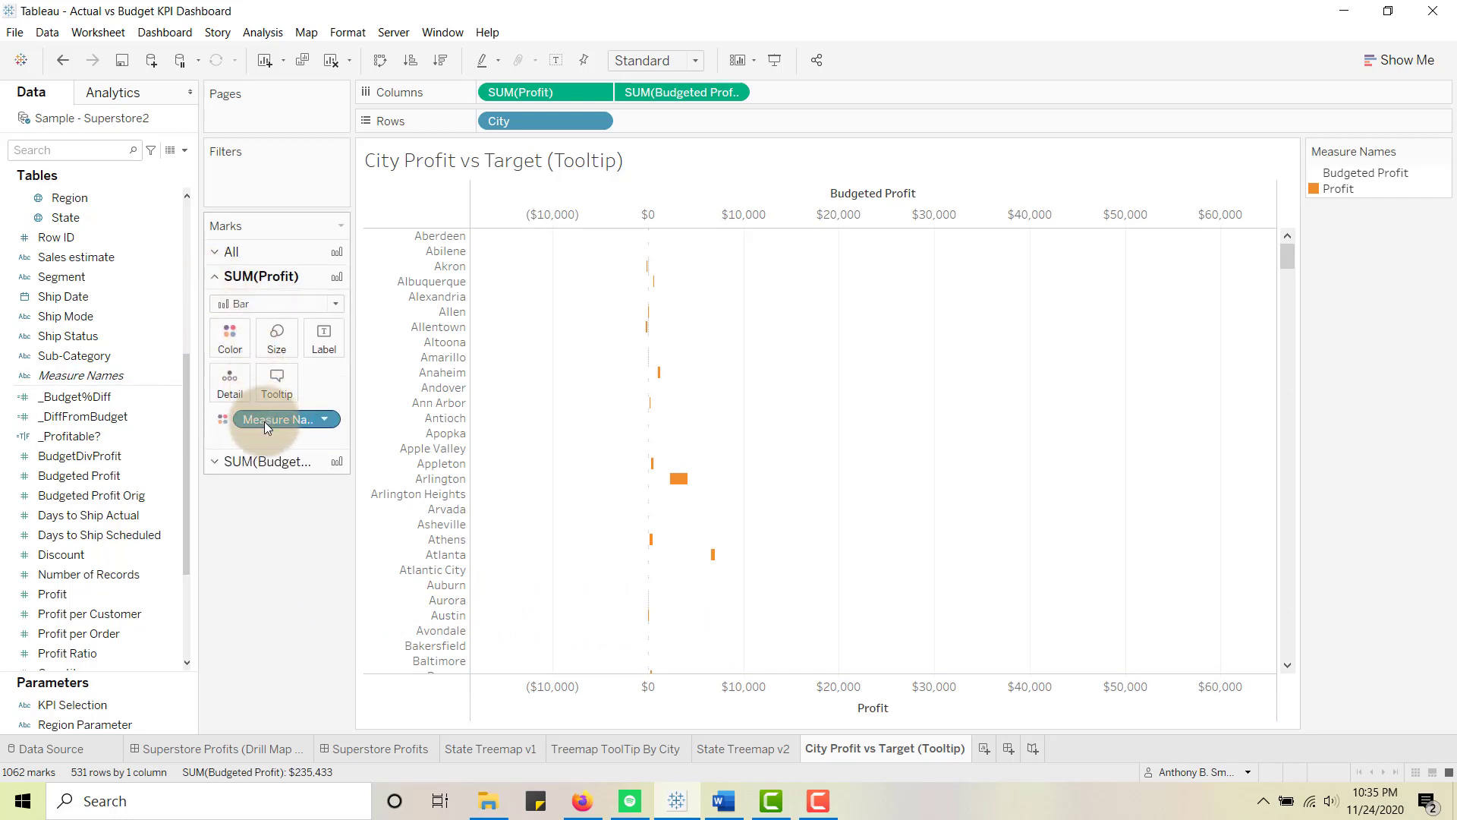
left_click_drag(264, 420, 258, 586)
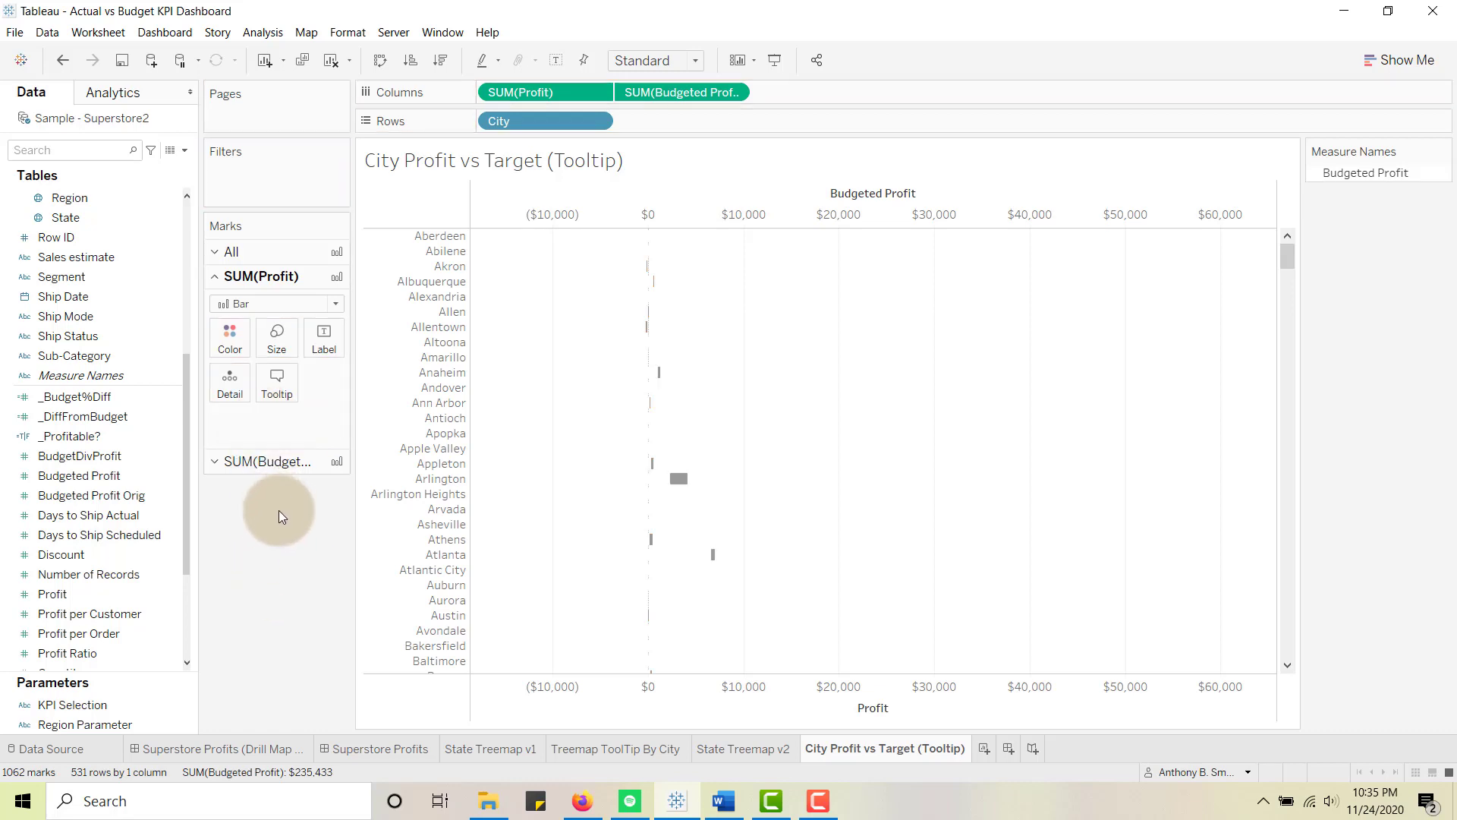
- Review the formula of the _Profitable? calculated field and close it without changes
right_click(70, 439)
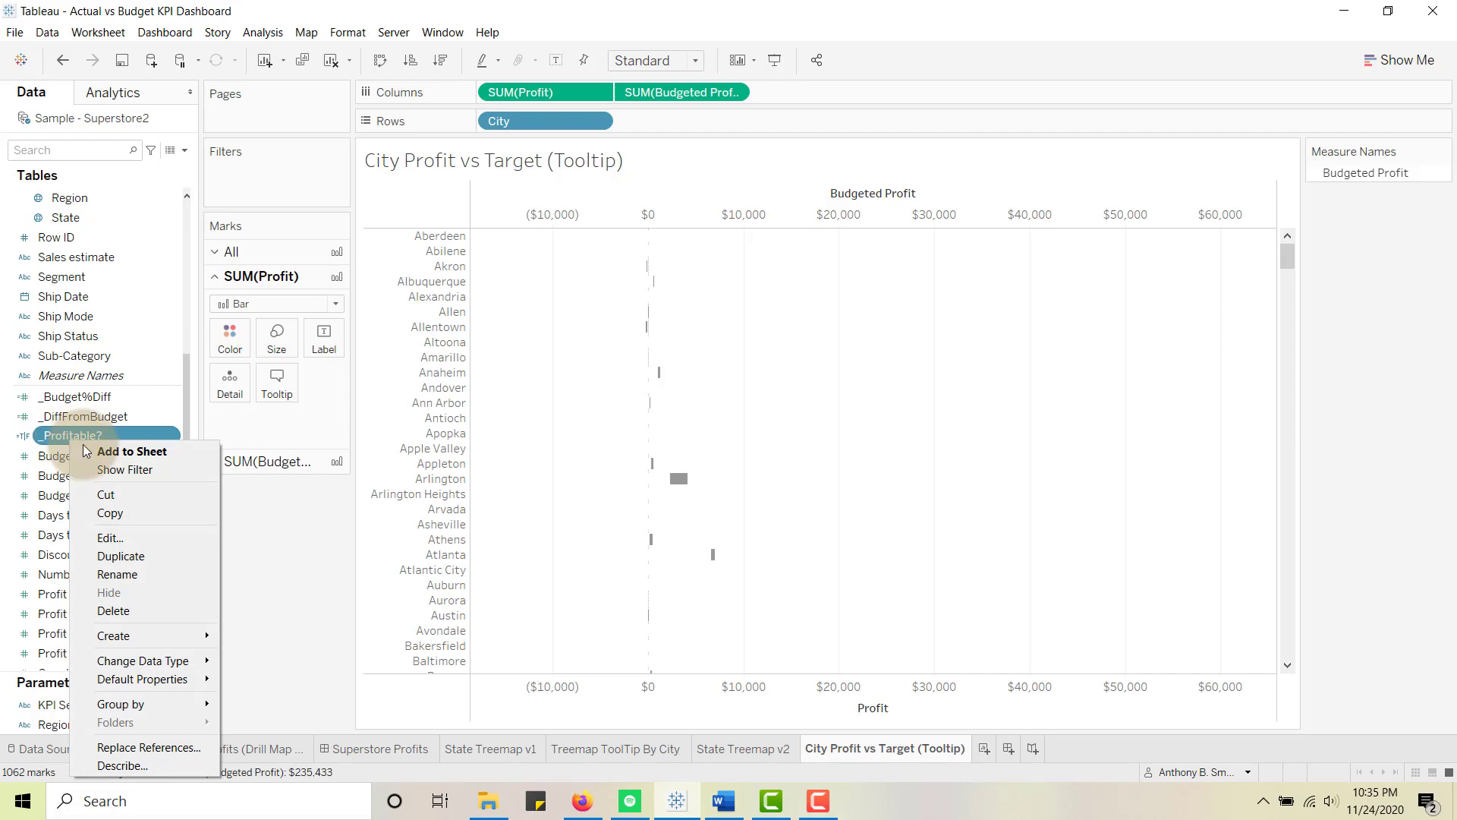
left_click(125, 539)
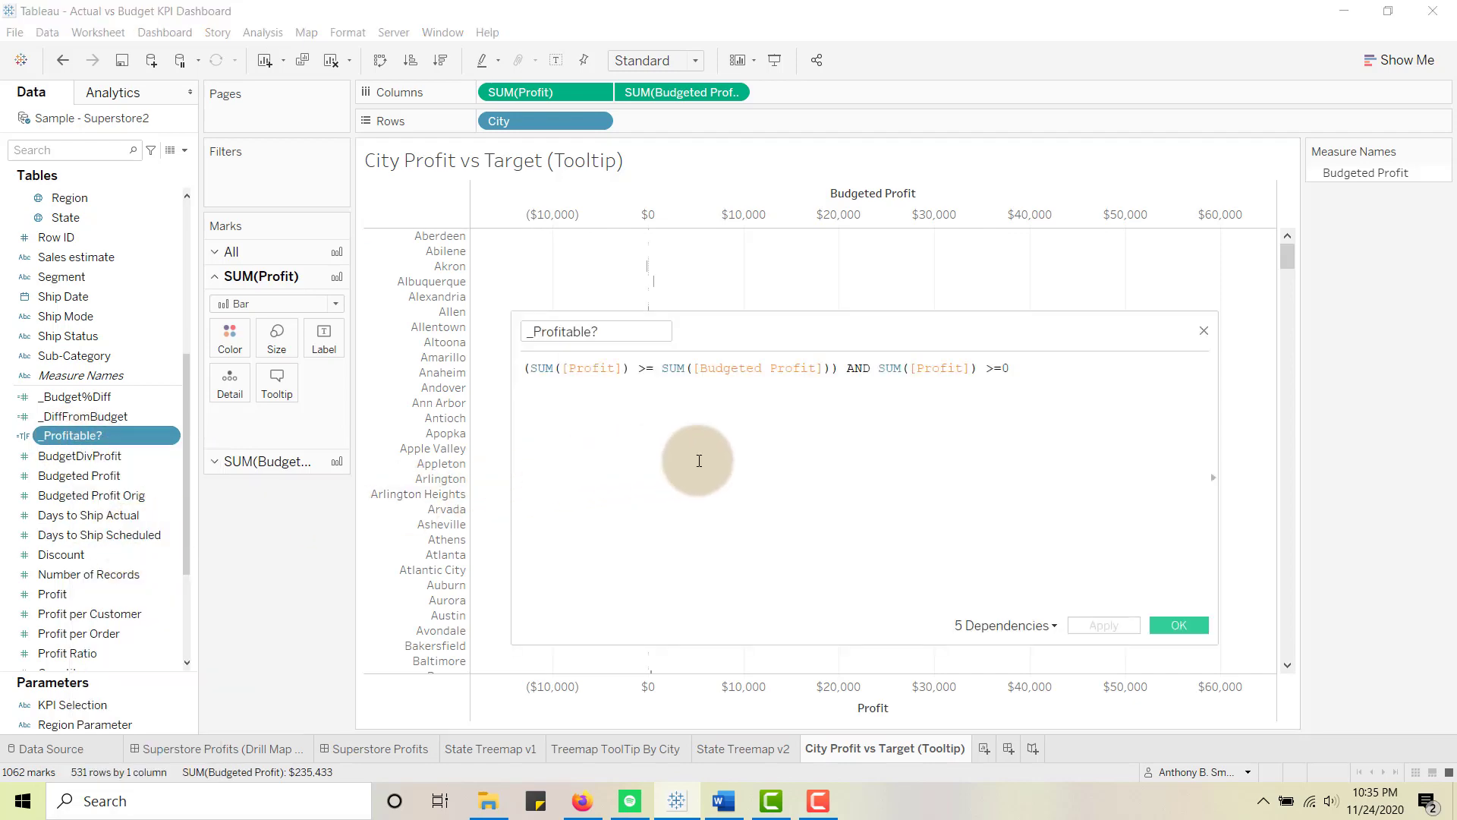
left_click_drag(782, 339, 782, 299)
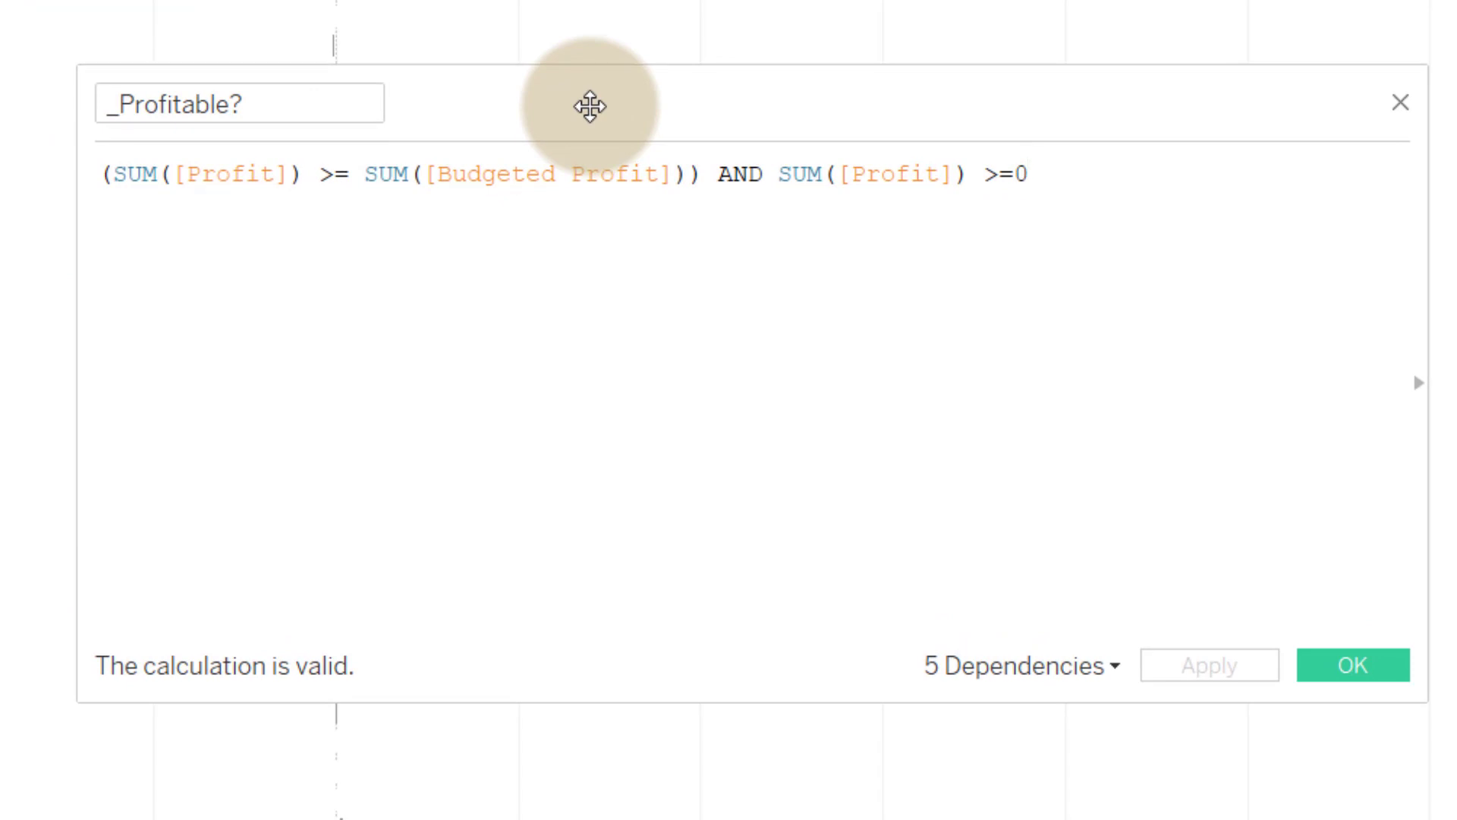
left_click_drag(590, 106, 562, 85)
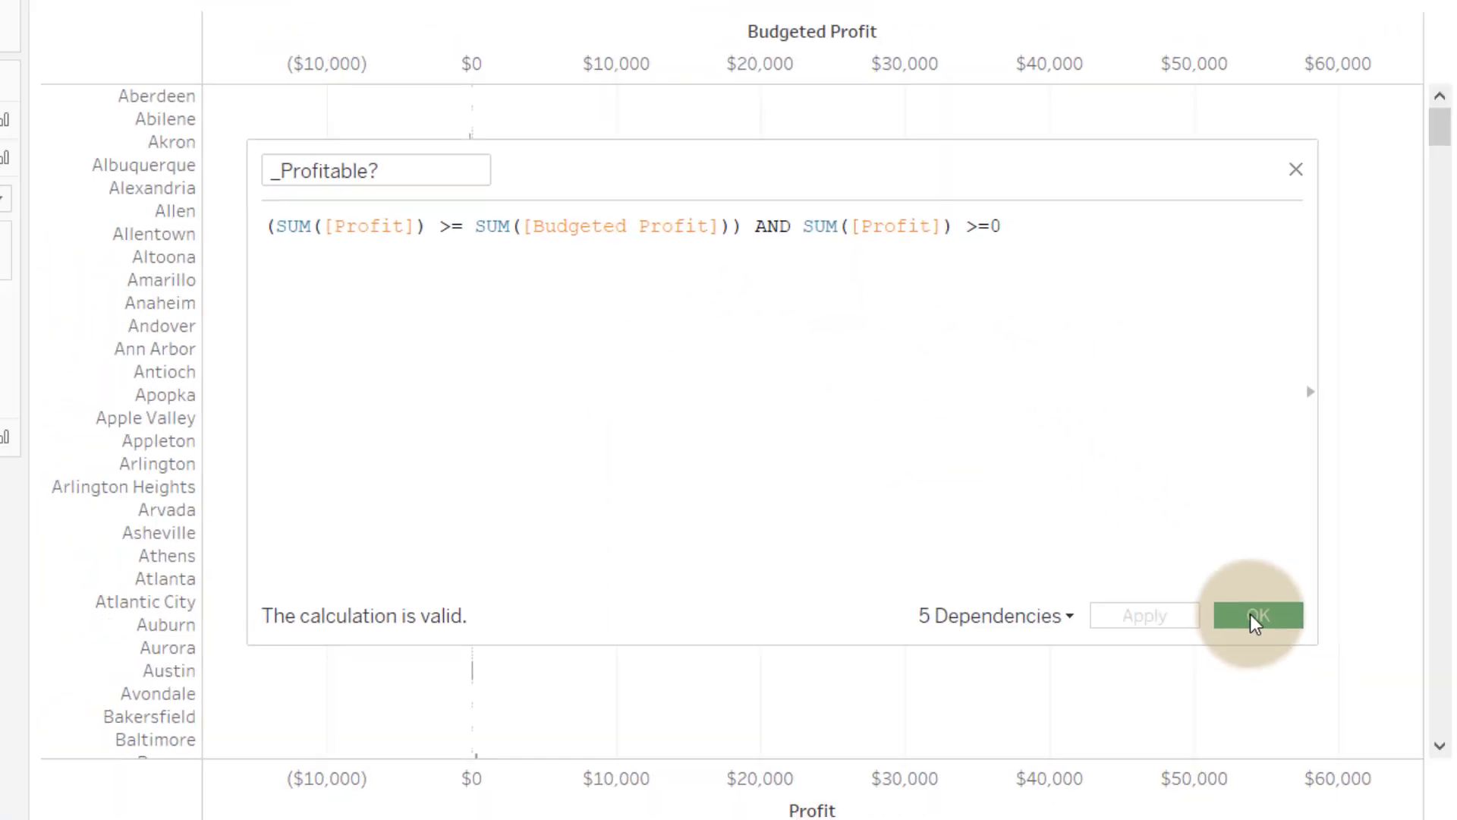
left_click(1251, 617)
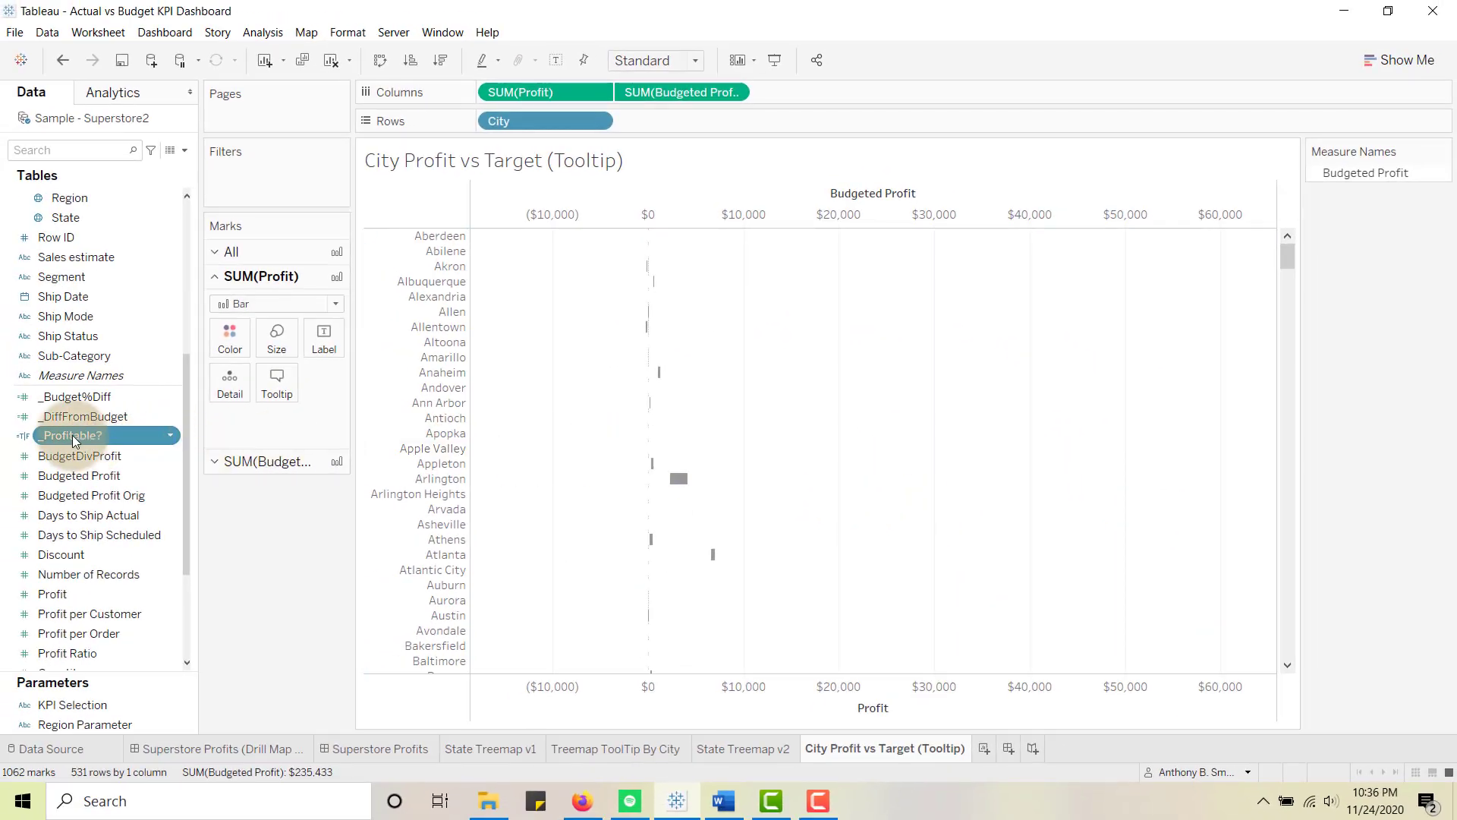
- Color the SUM(Profit) bars by _Profitable? and check the colors assigned to True and False, keeping them as they are
left_click_drag(71, 435, 233, 341)
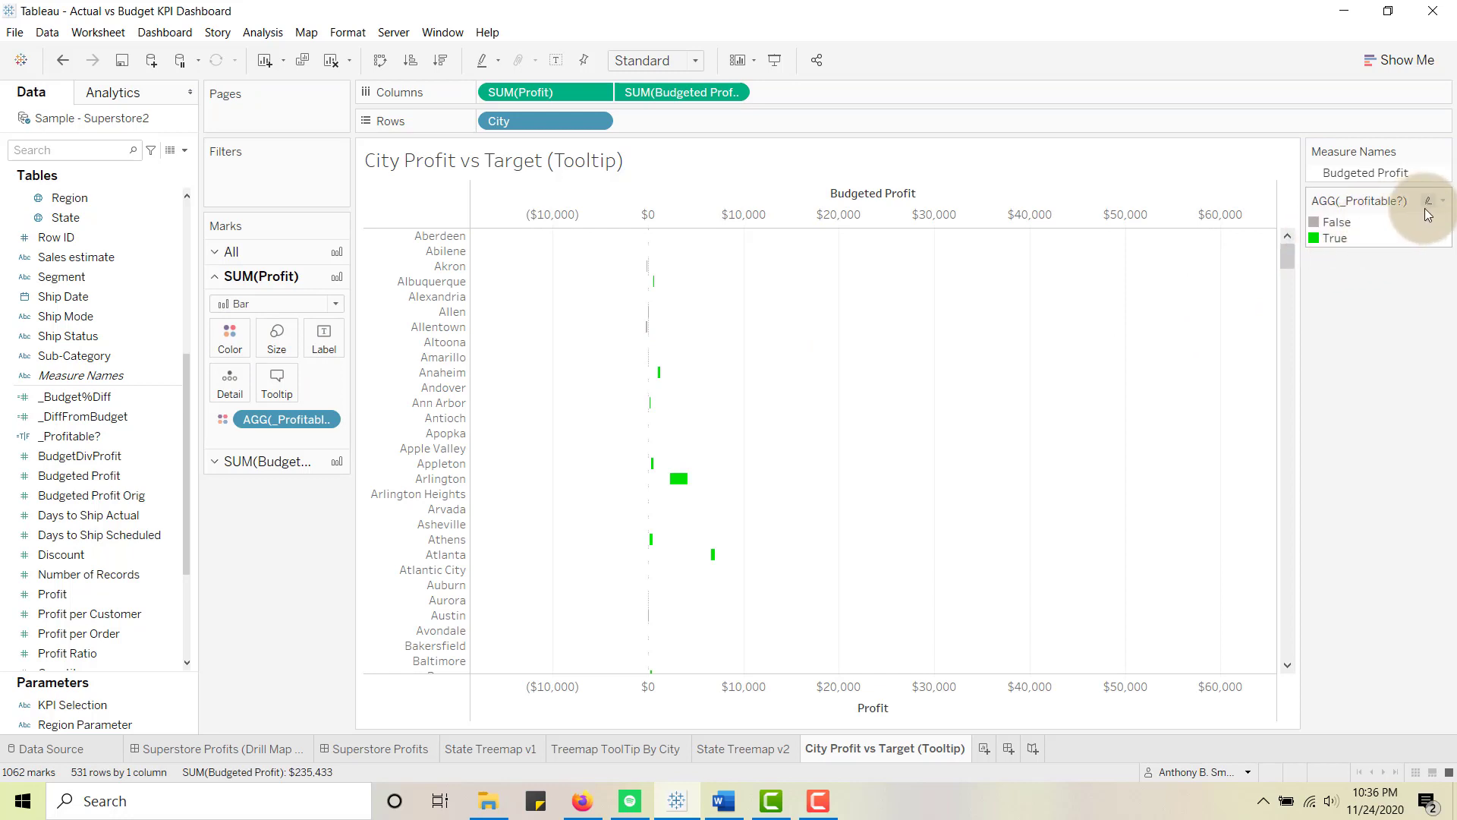
left_click(230, 333)
left_click(240, 394)
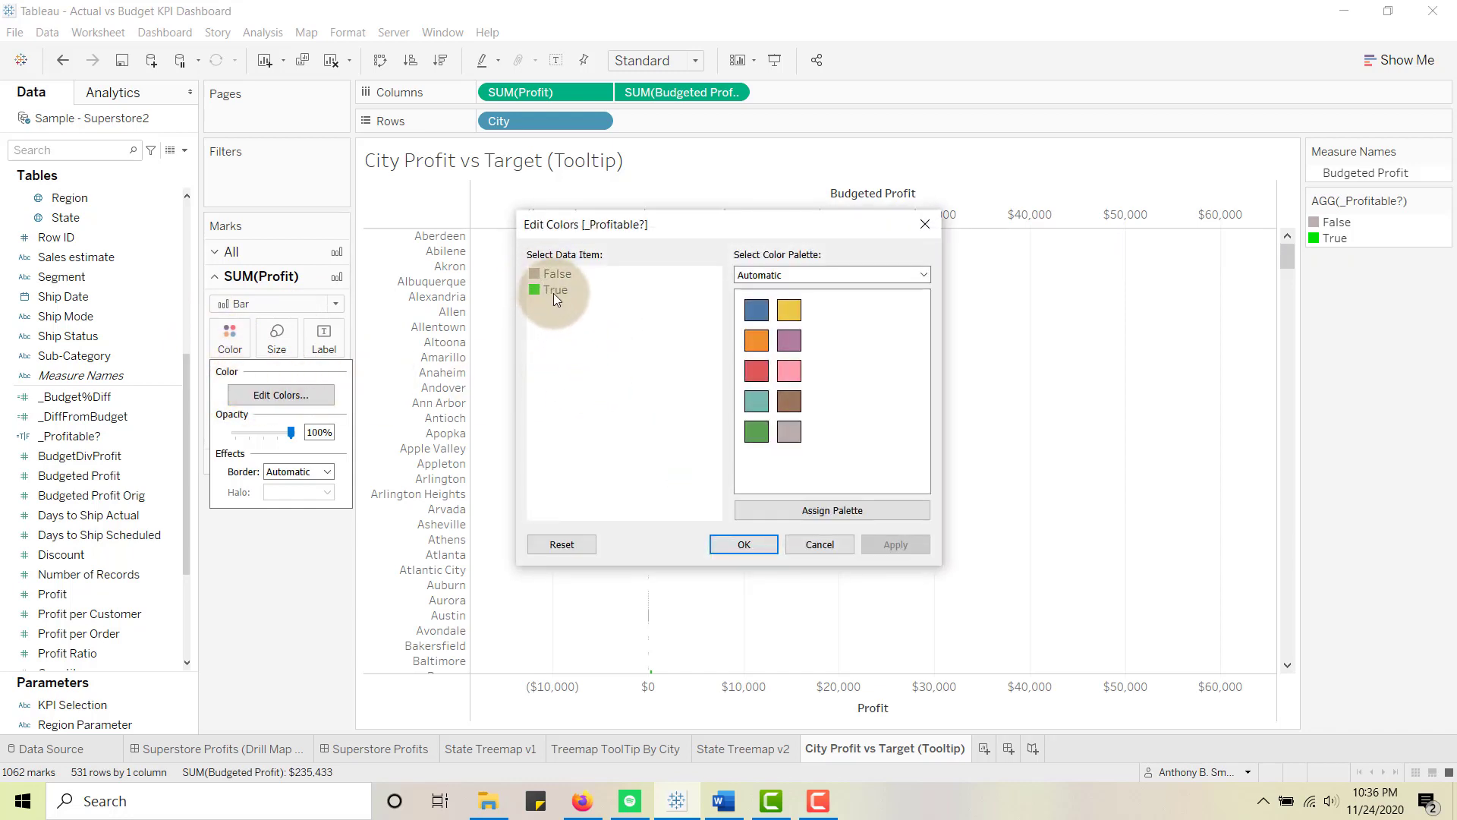
left_click(740, 542)
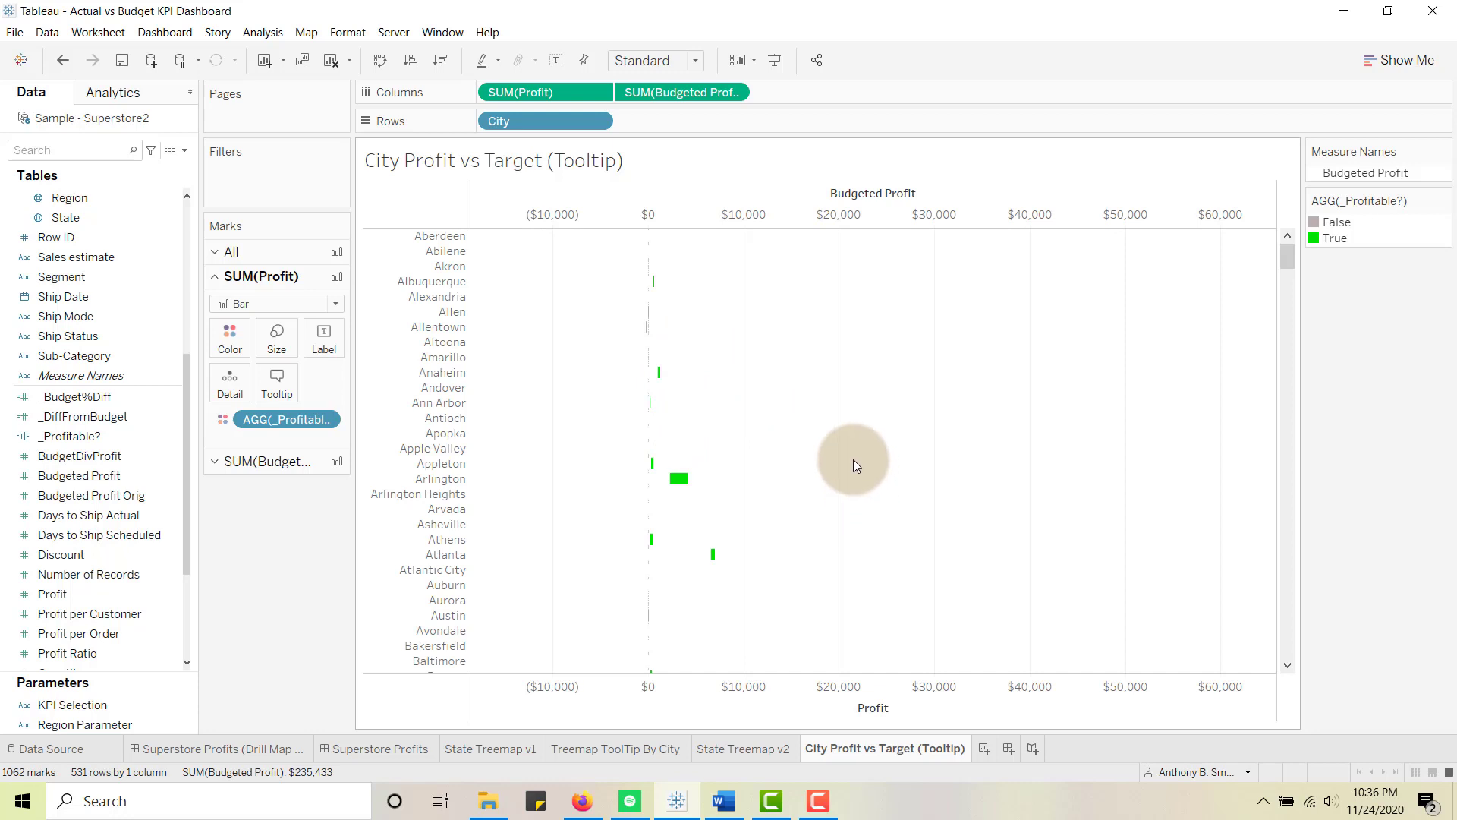
- Set the worksheet's default shading on the City Profit vs Target sheet to dark gray
right_click(871, 421)
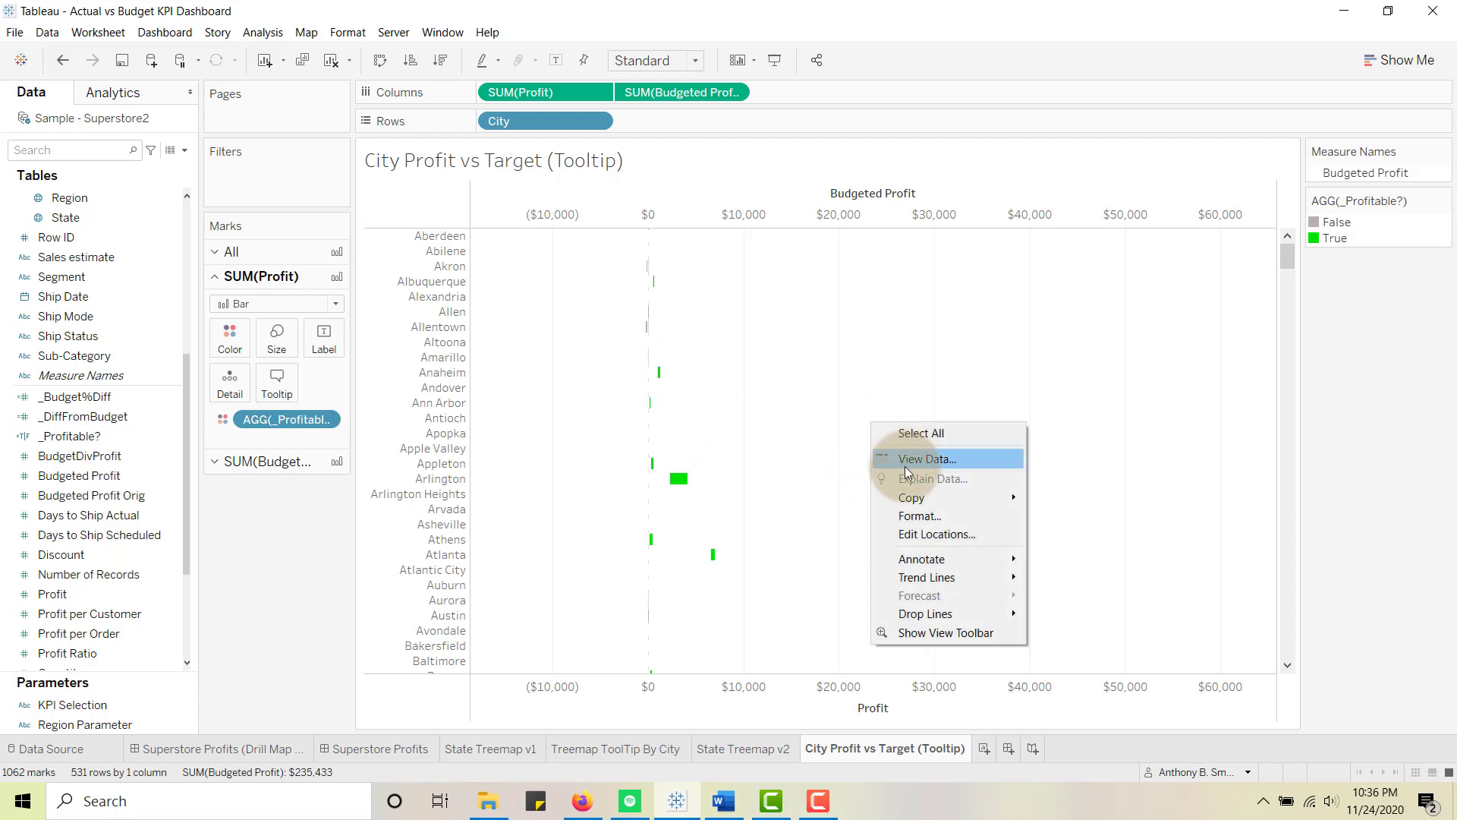
left_click(918, 514)
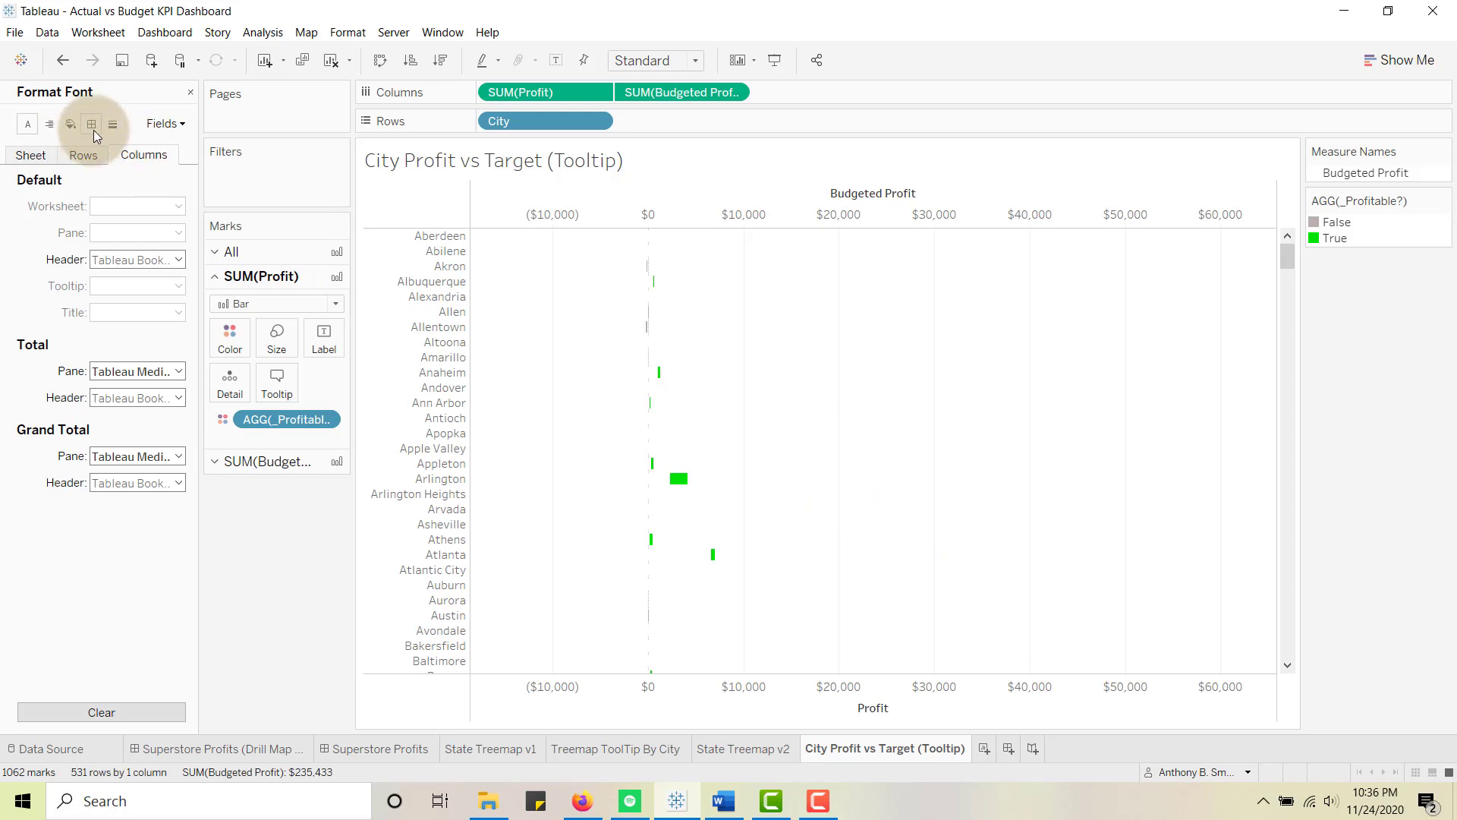
left_click(69, 125)
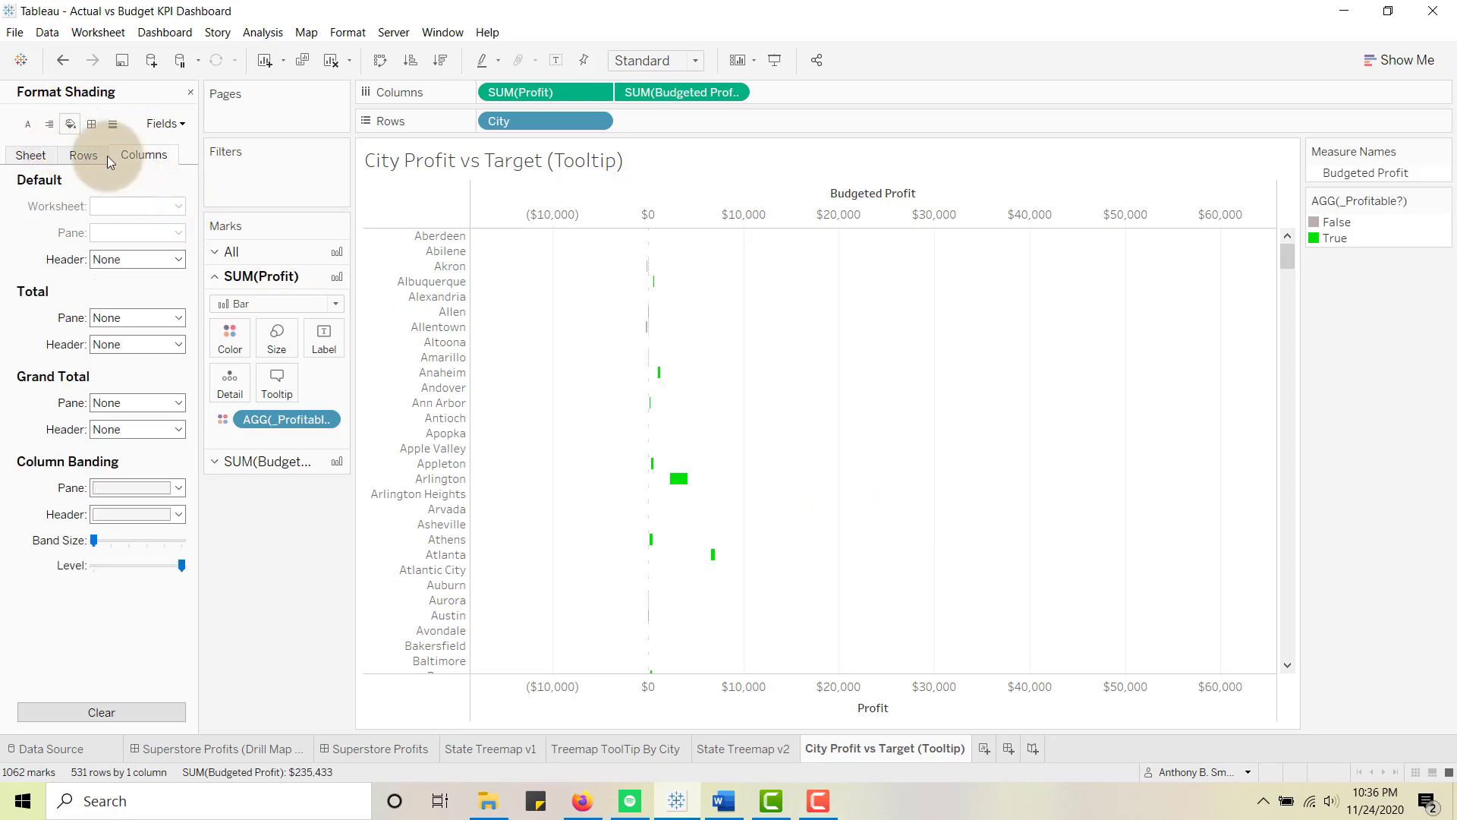
left_click(41, 156)
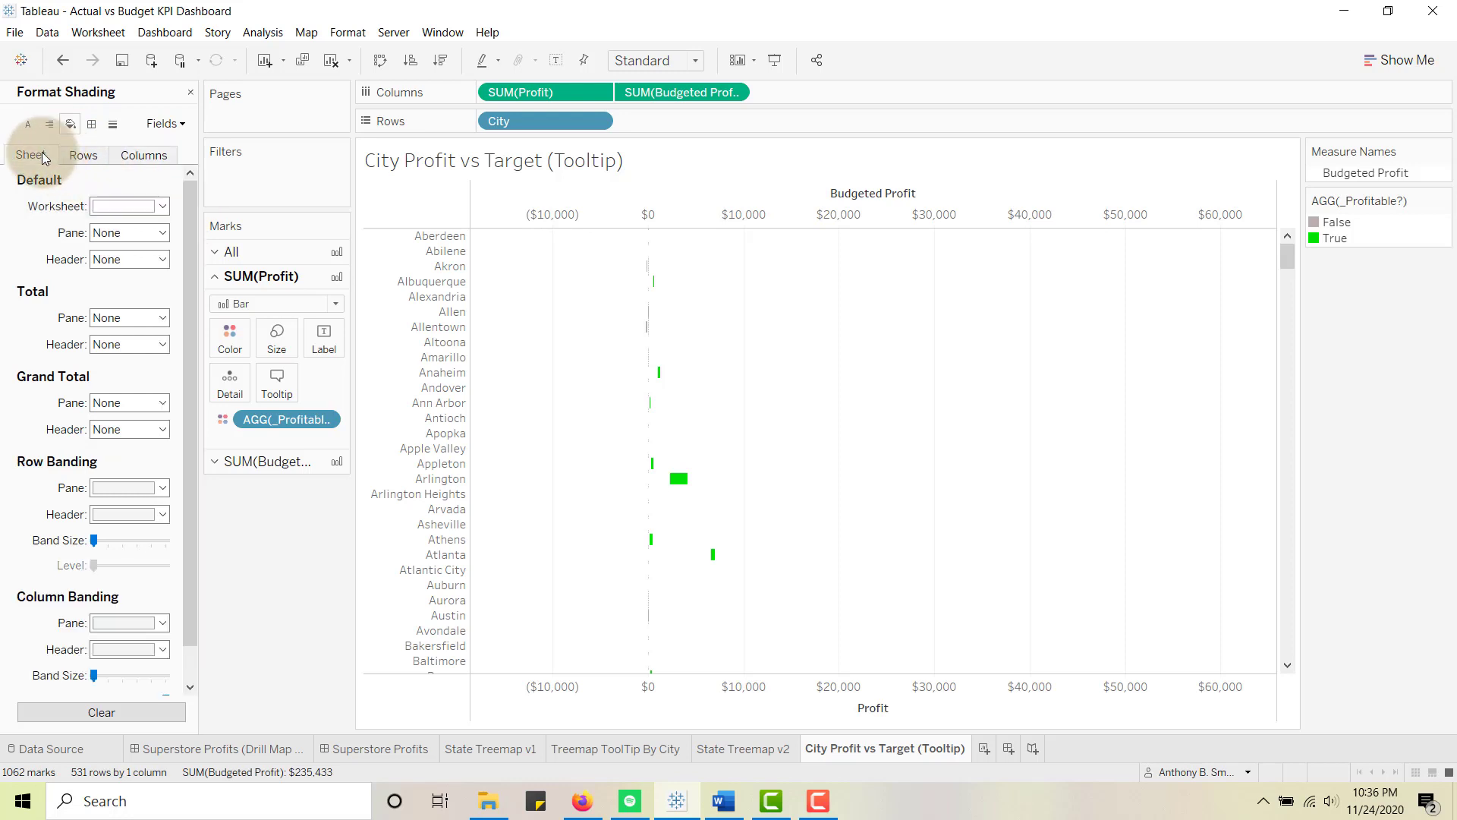
left_click(168, 206)
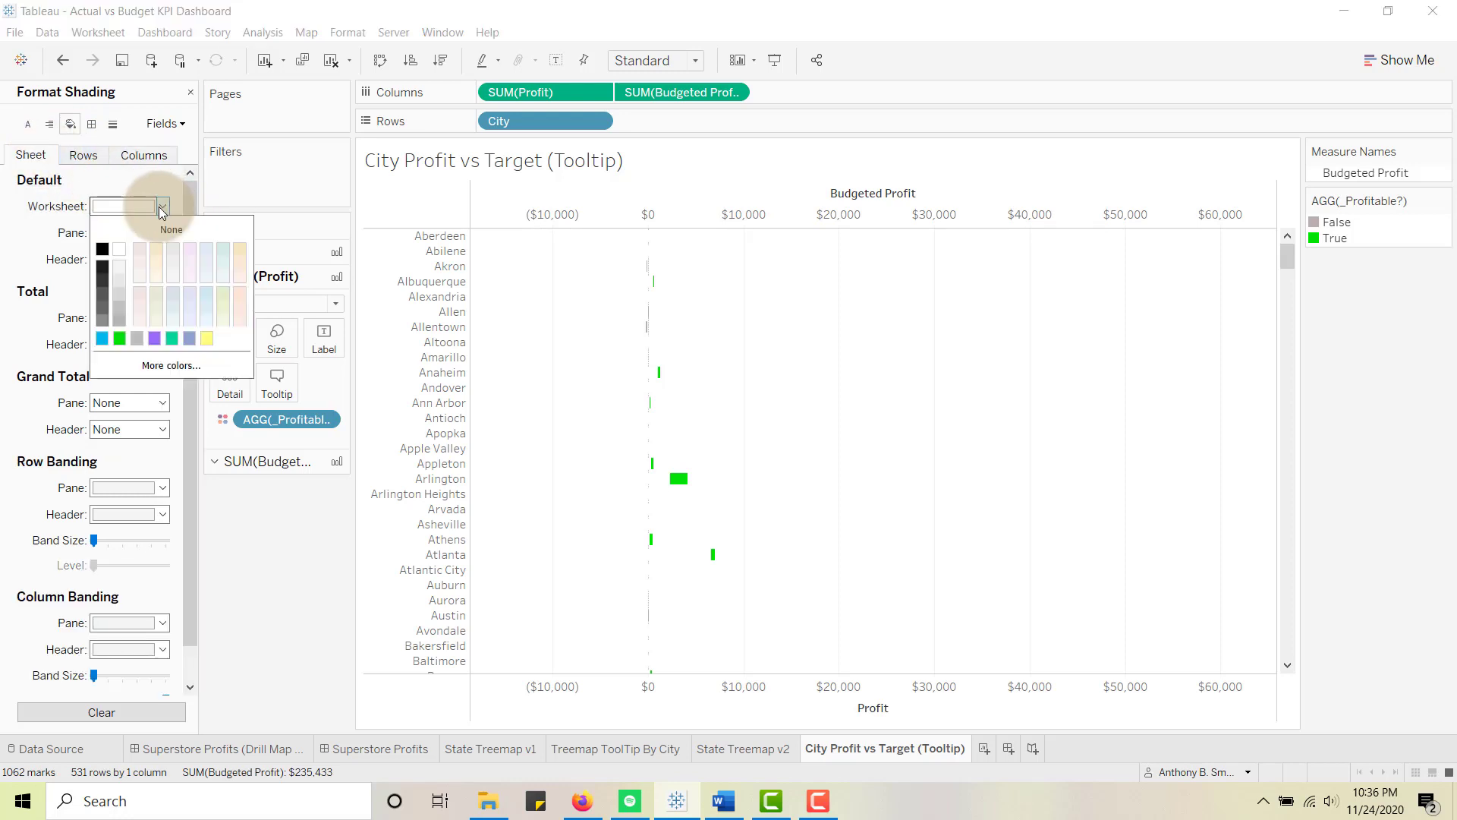
left_click(104, 289)
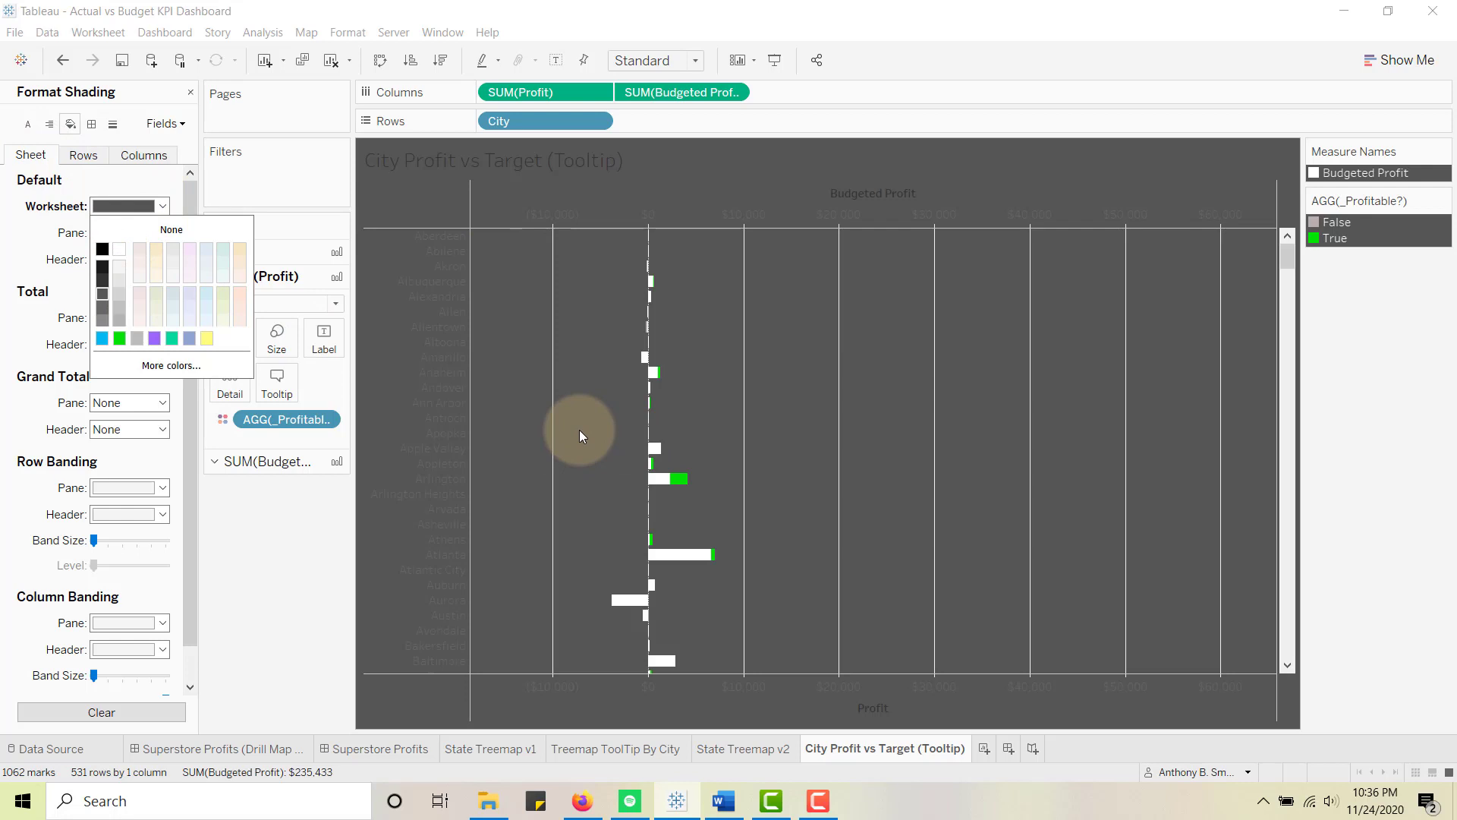
- Change the font color of the City header labels to white
right_click(423, 311)
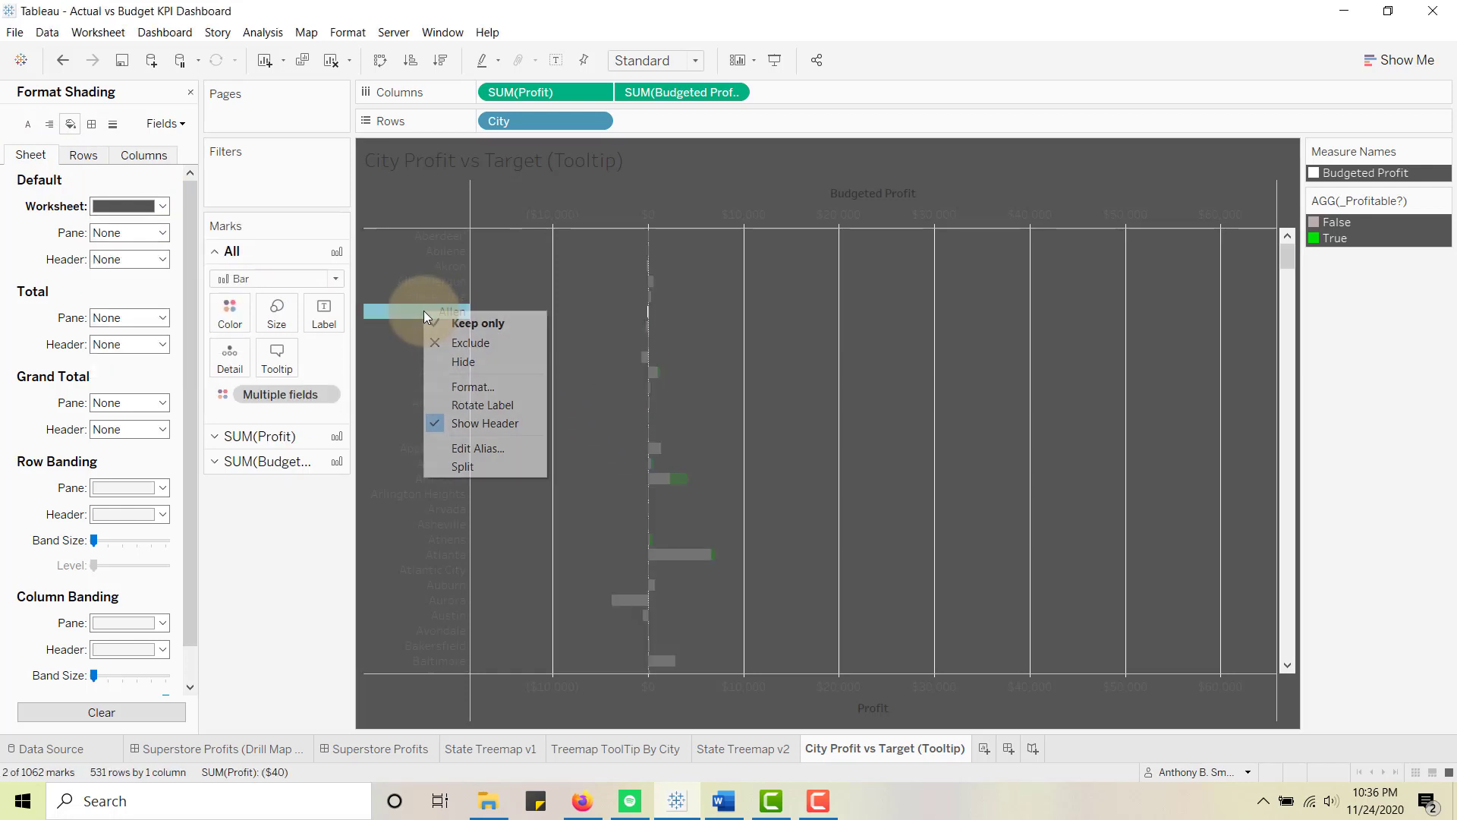
left_click(454, 386)
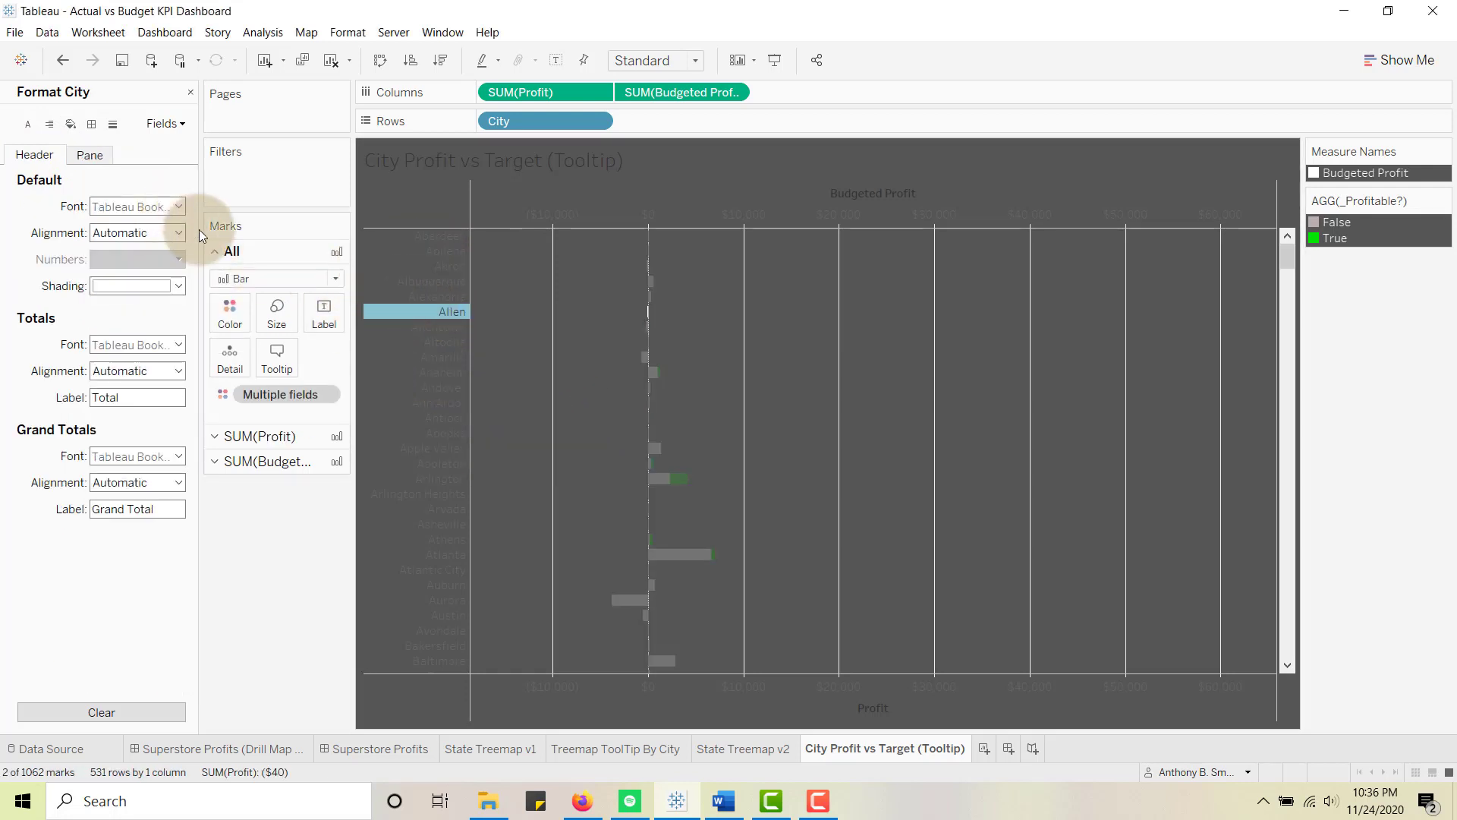
left_click(181, 206)
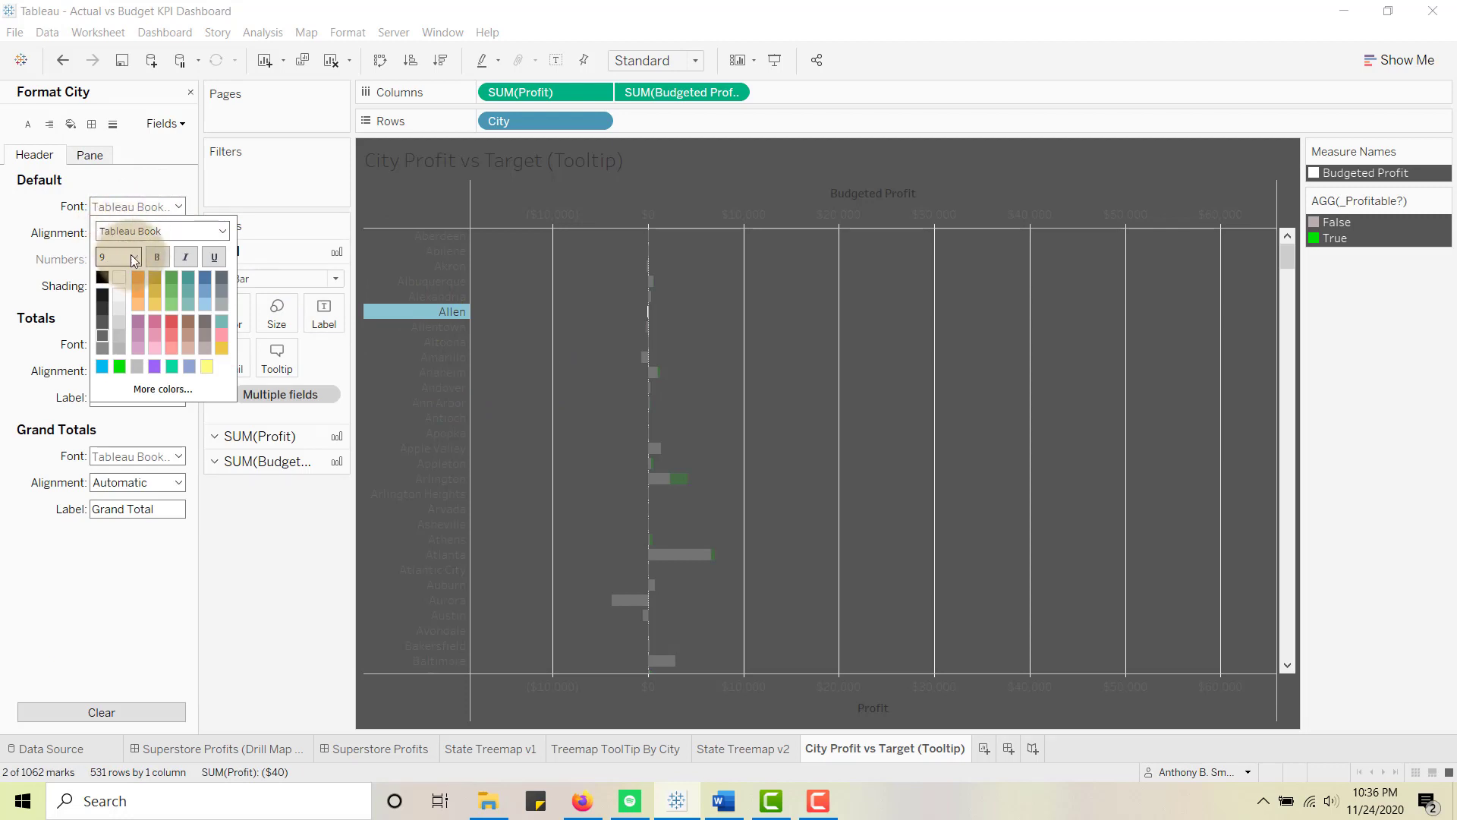
left_click(122, 275)
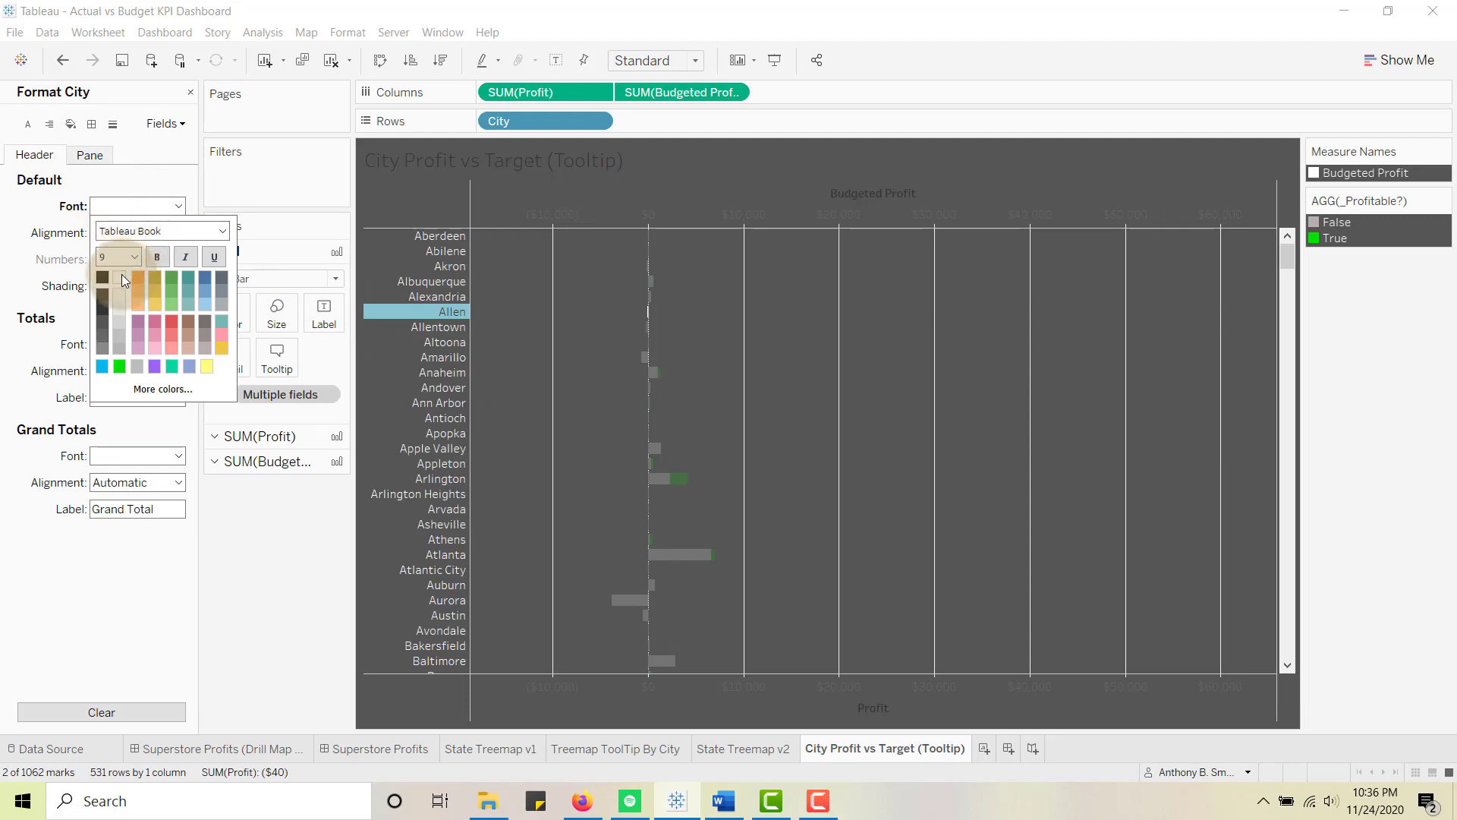
left_click(256, 563)
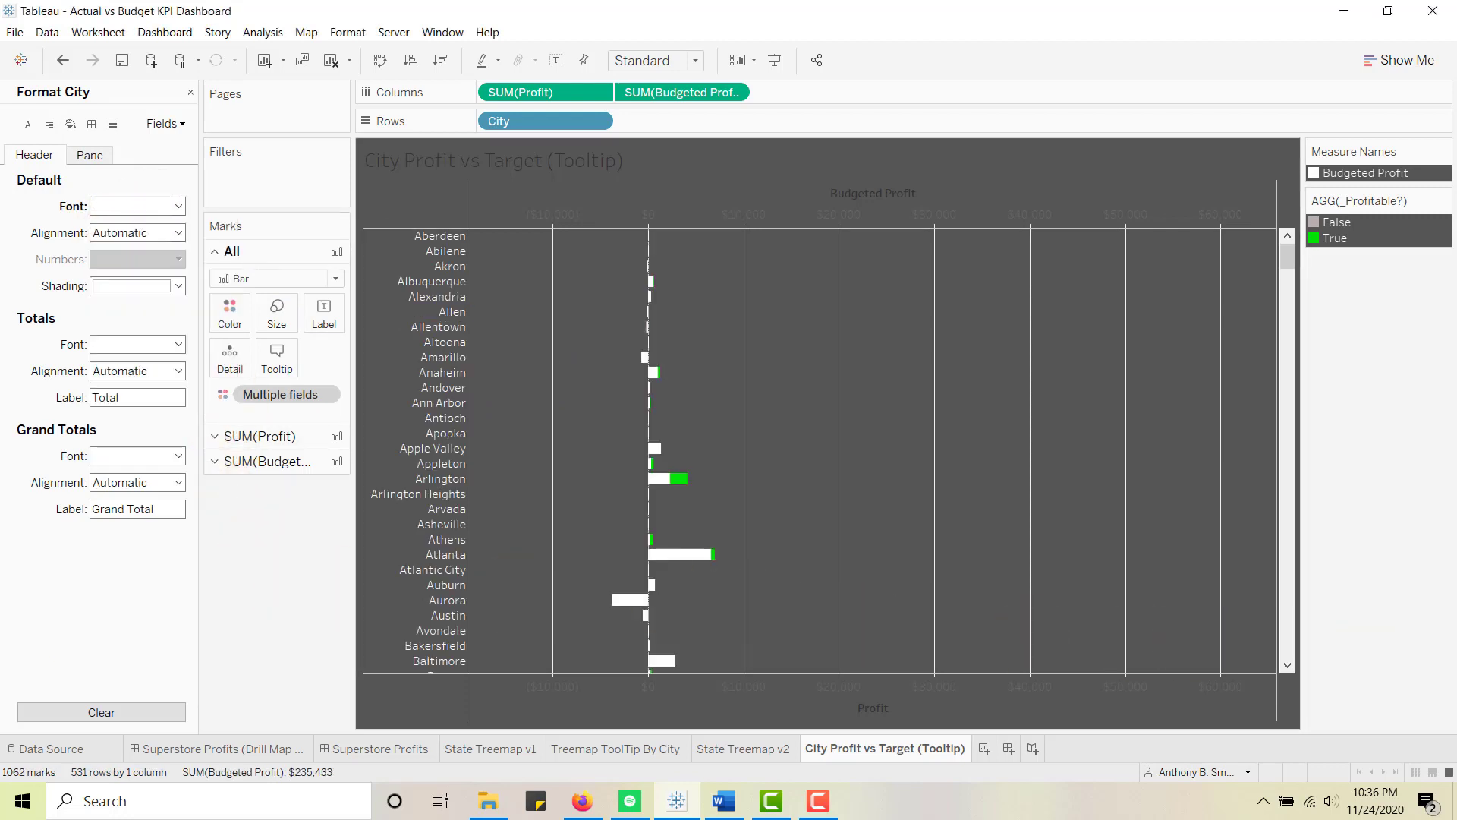
- Reduce the size of the SUM(Budgeted Profit) bars so they are thinner than the Profit bars behind them
key("alt+Tab")
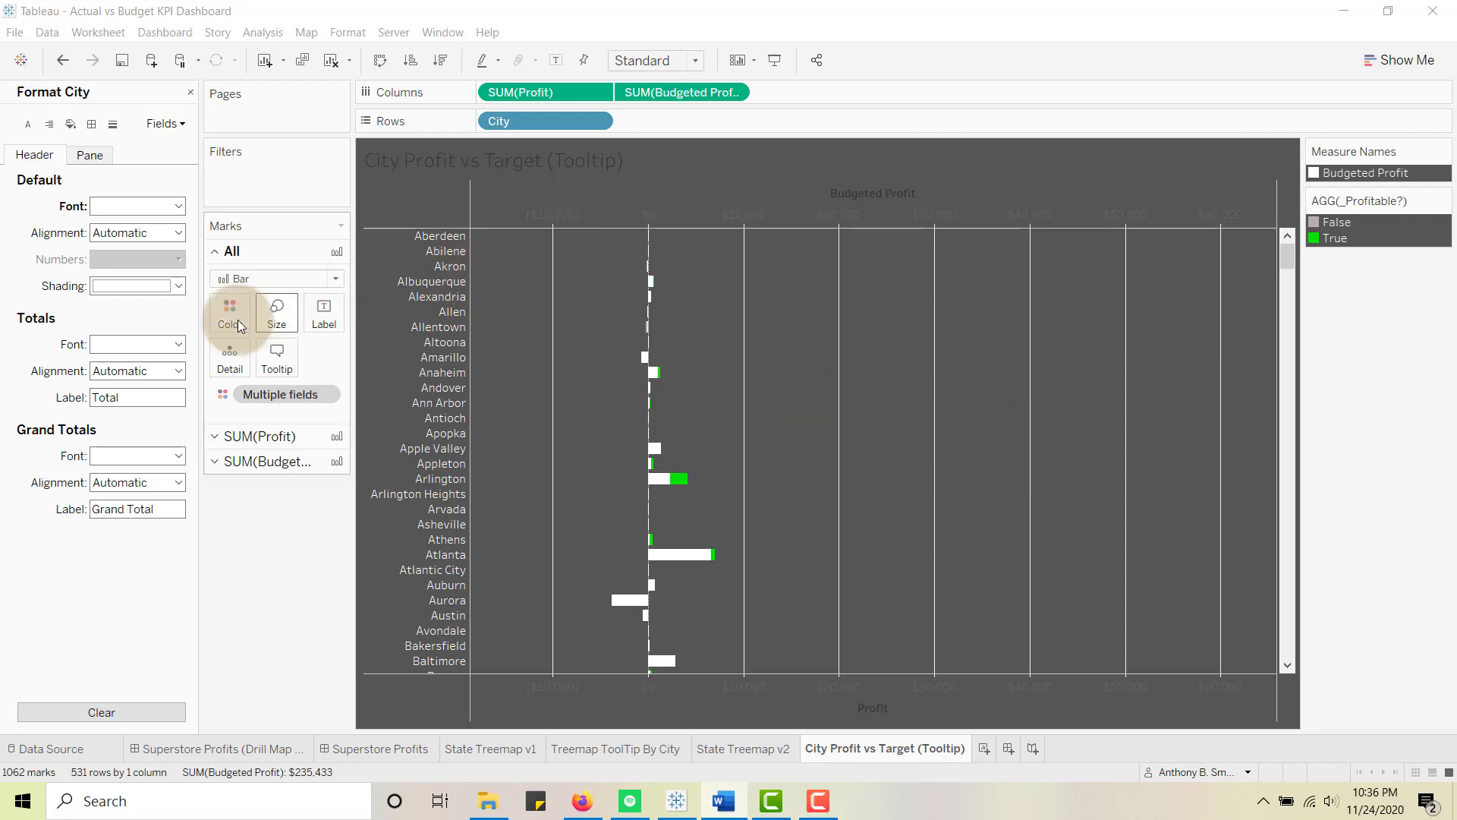
left_click(214, 459)
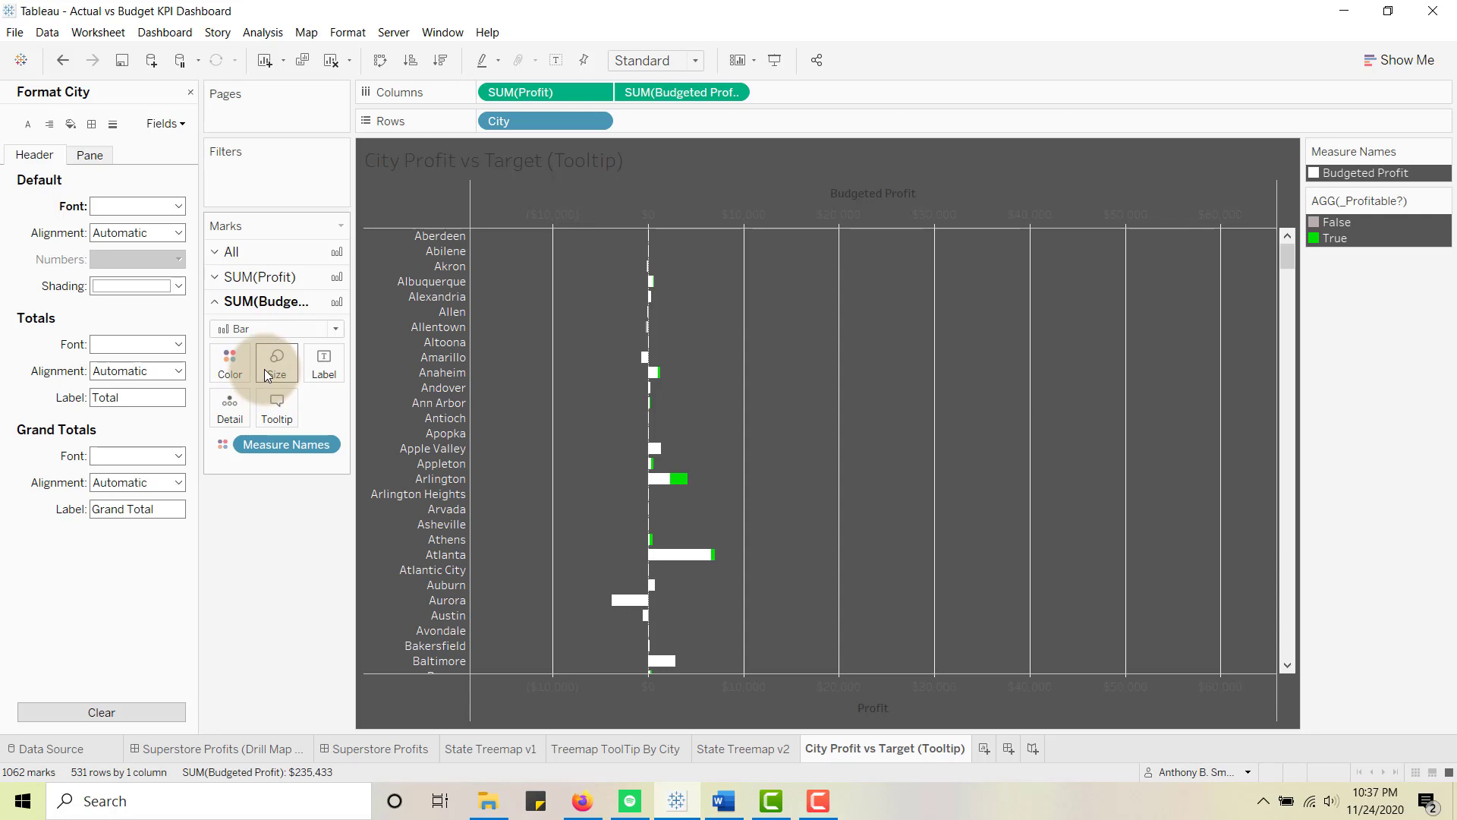
left_click(268, 369)
left_click_drag(338, 407, 313, 412)
left_click(307, 411)
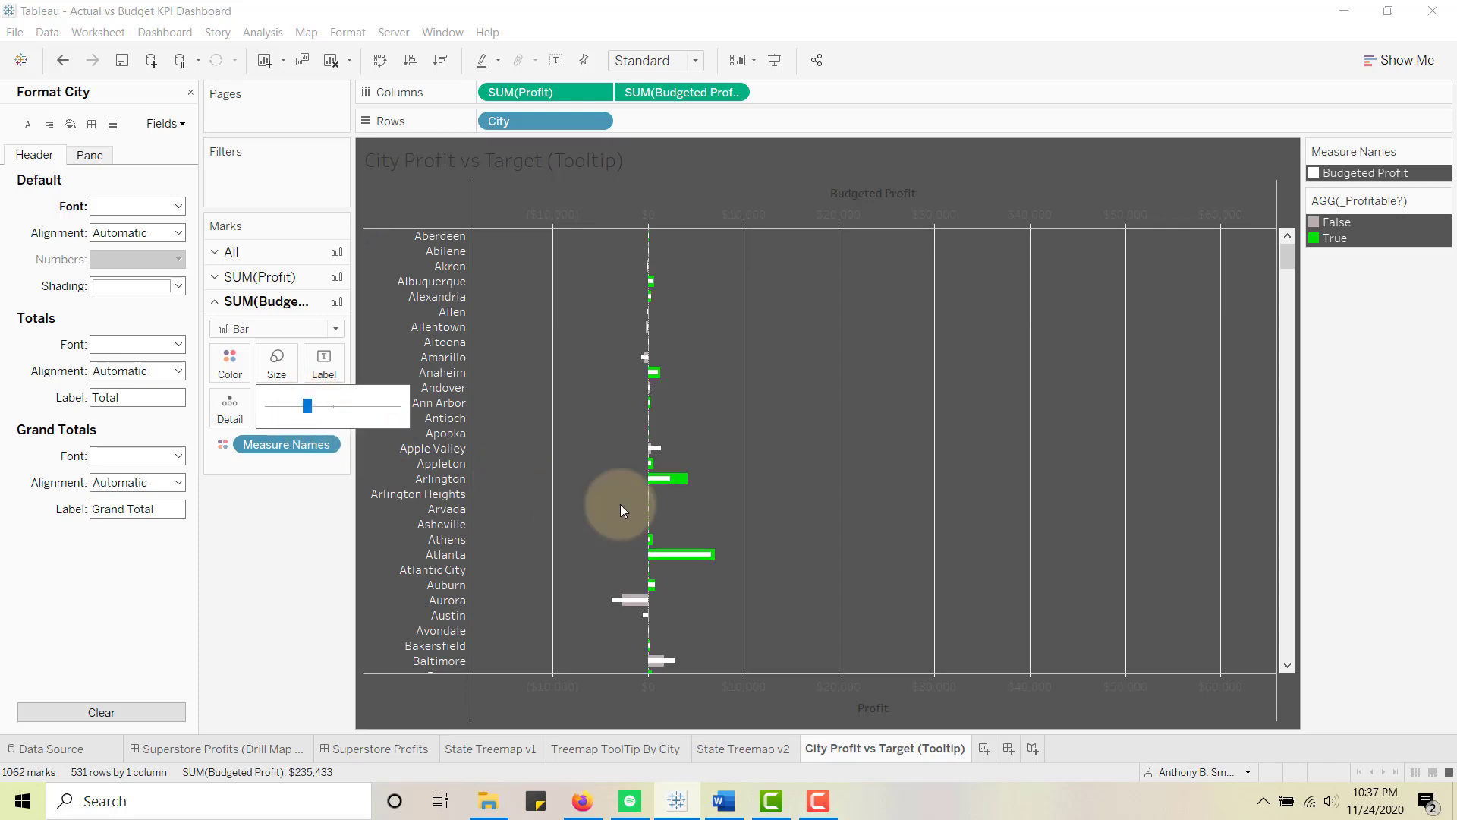
mouse_move(660, 488)
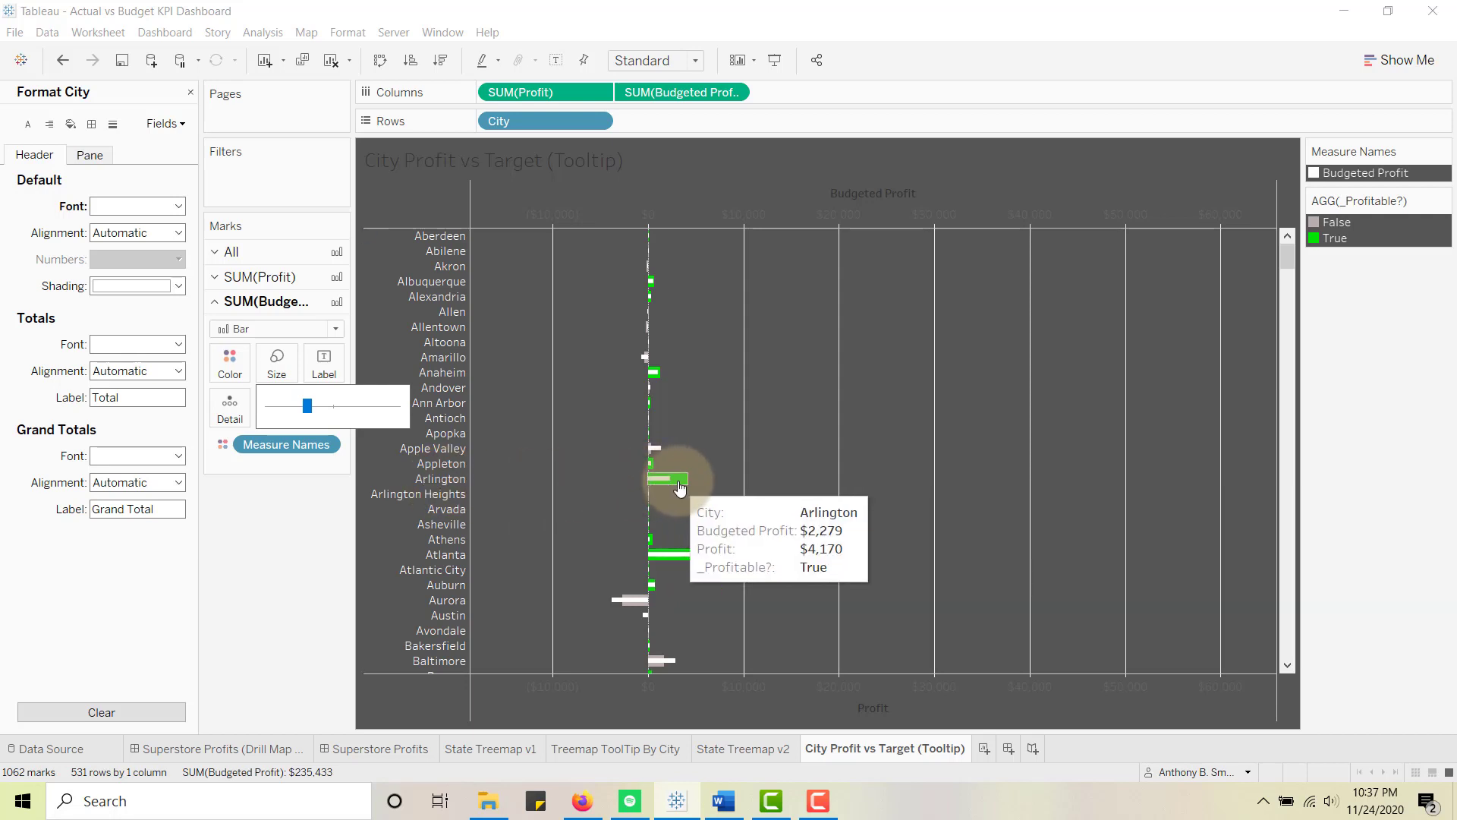
left_click(295, 547)
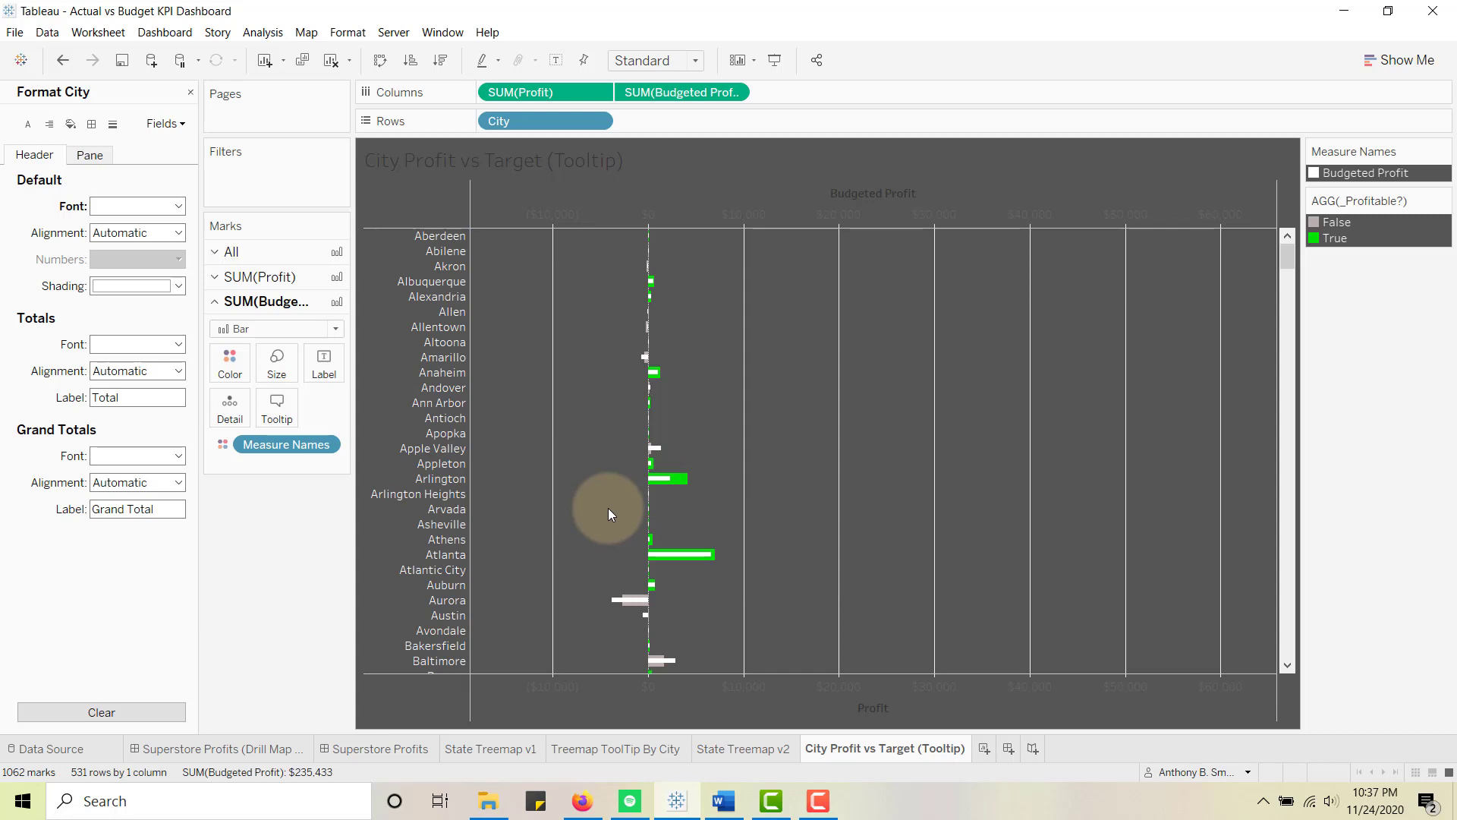
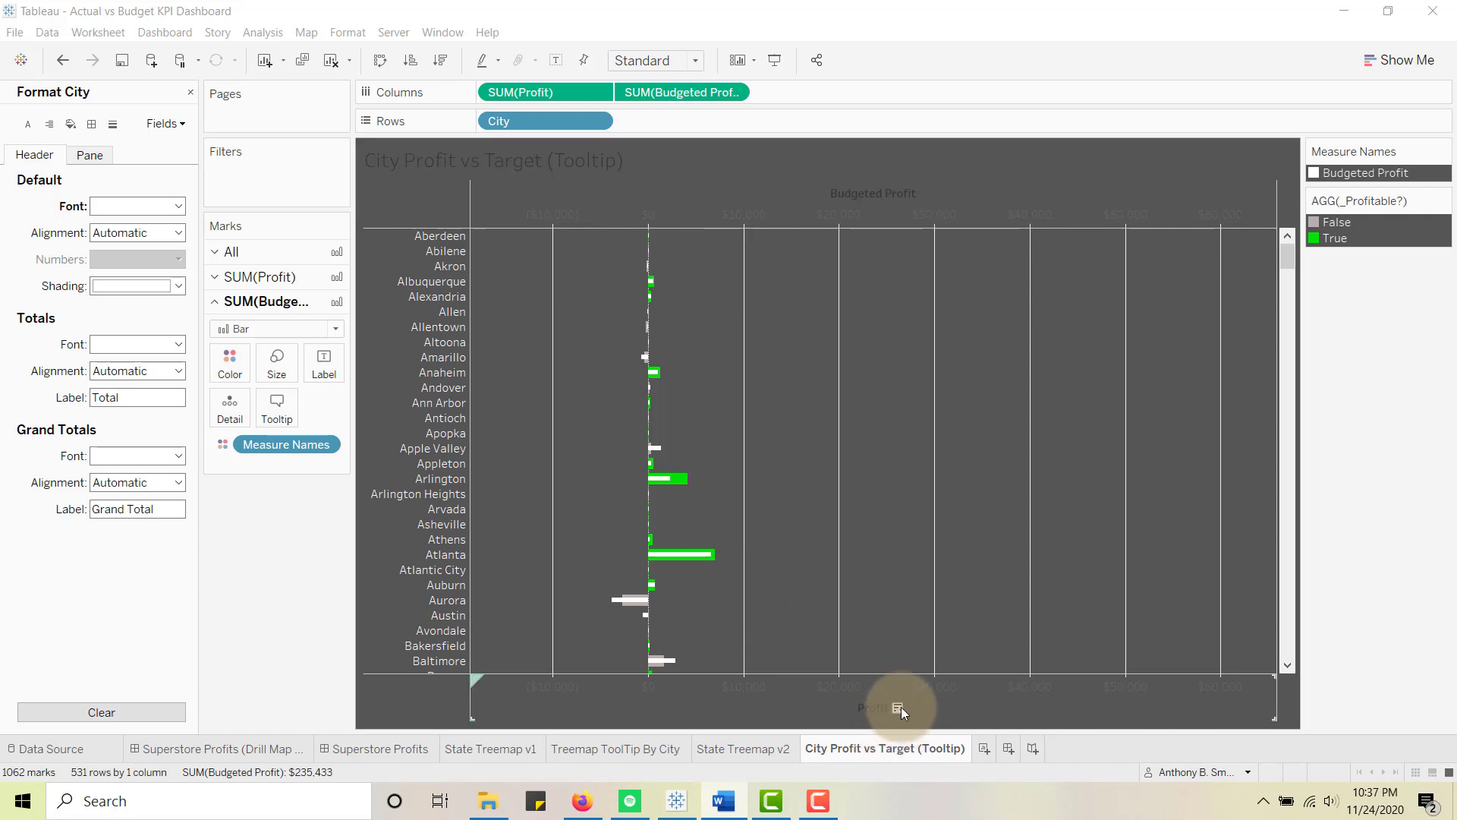
- Sort the cities in descending order by Profit
left_click(898, 708)
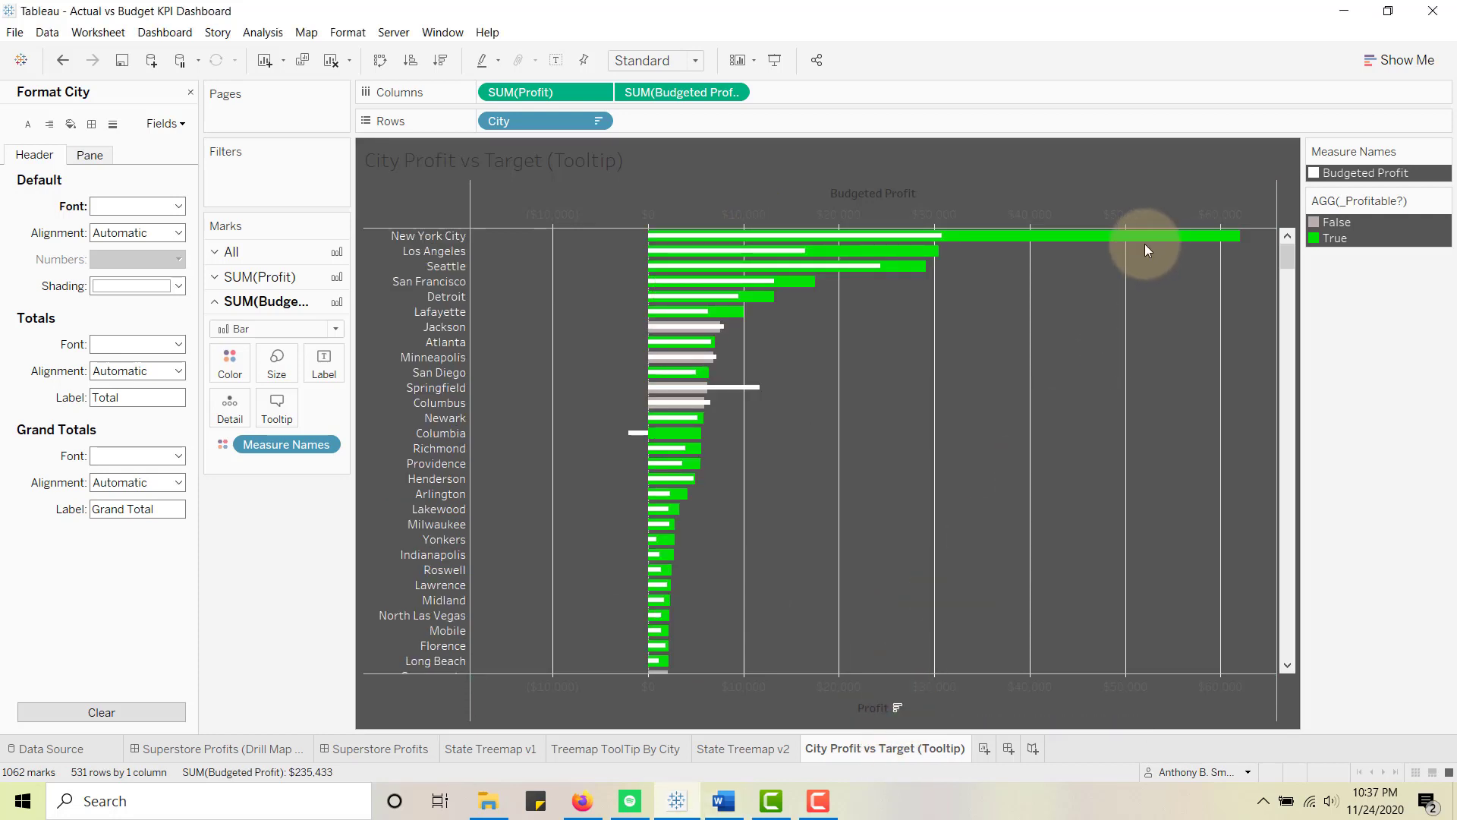
- Hide the profit axis headers and the worksheet title
right_click(822, 695)
left_click(897, 661)
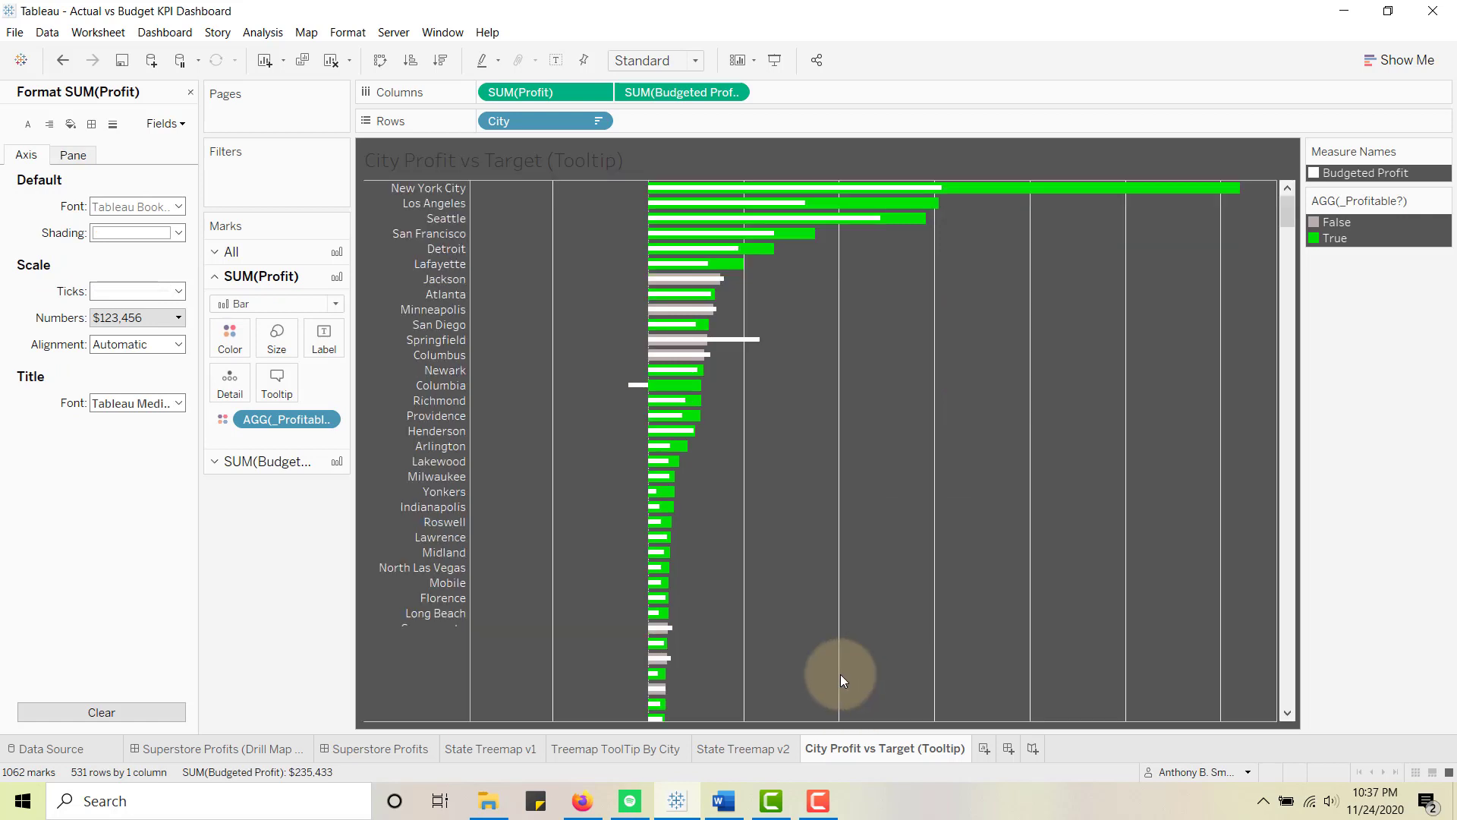
right_click(568, 162)
left_click(607, 212)
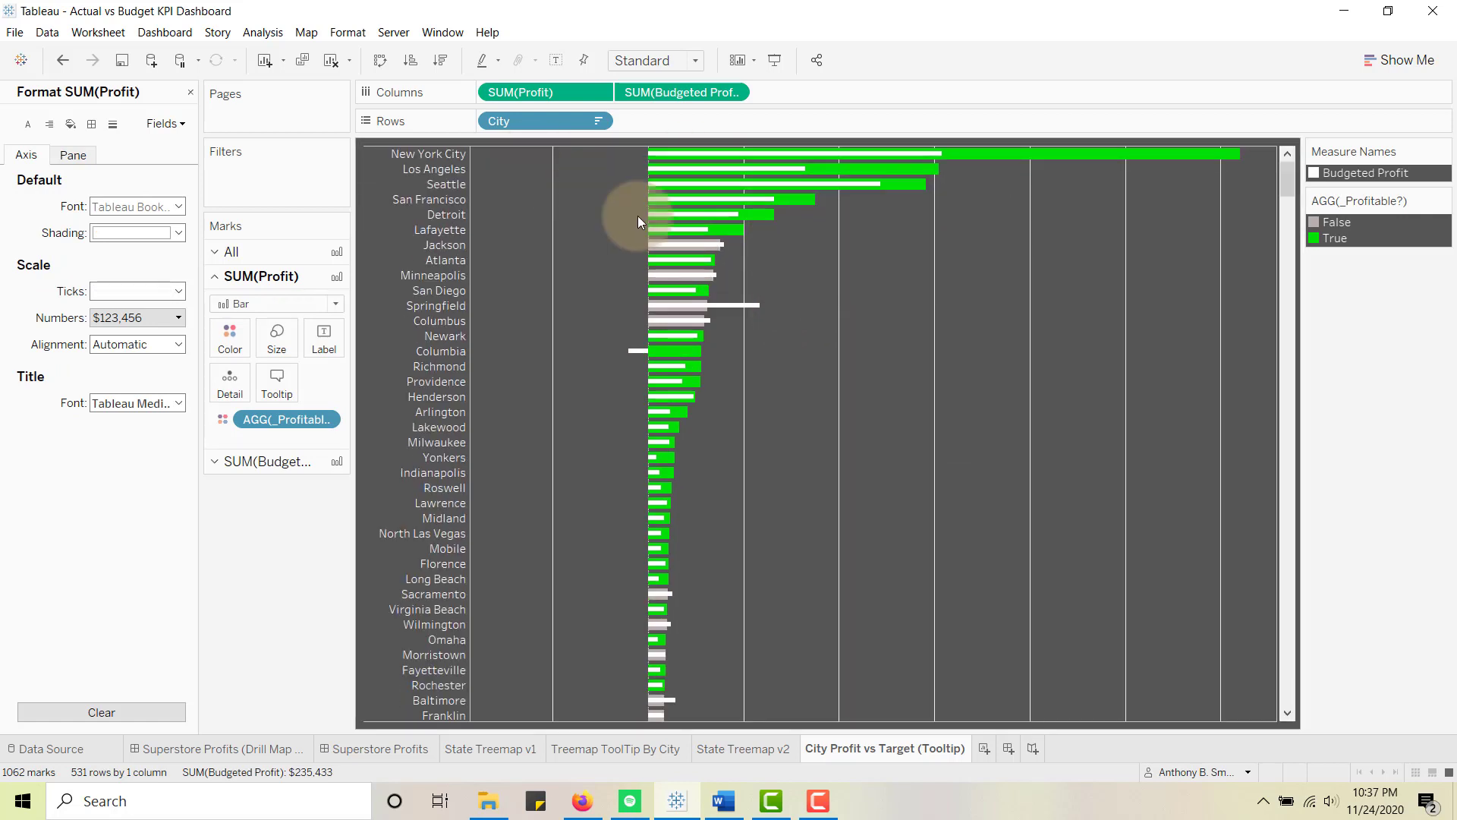
- Set the pane borders of both the column divider and the row divider to None
right_click(887, 331)
left_click(953, 426)
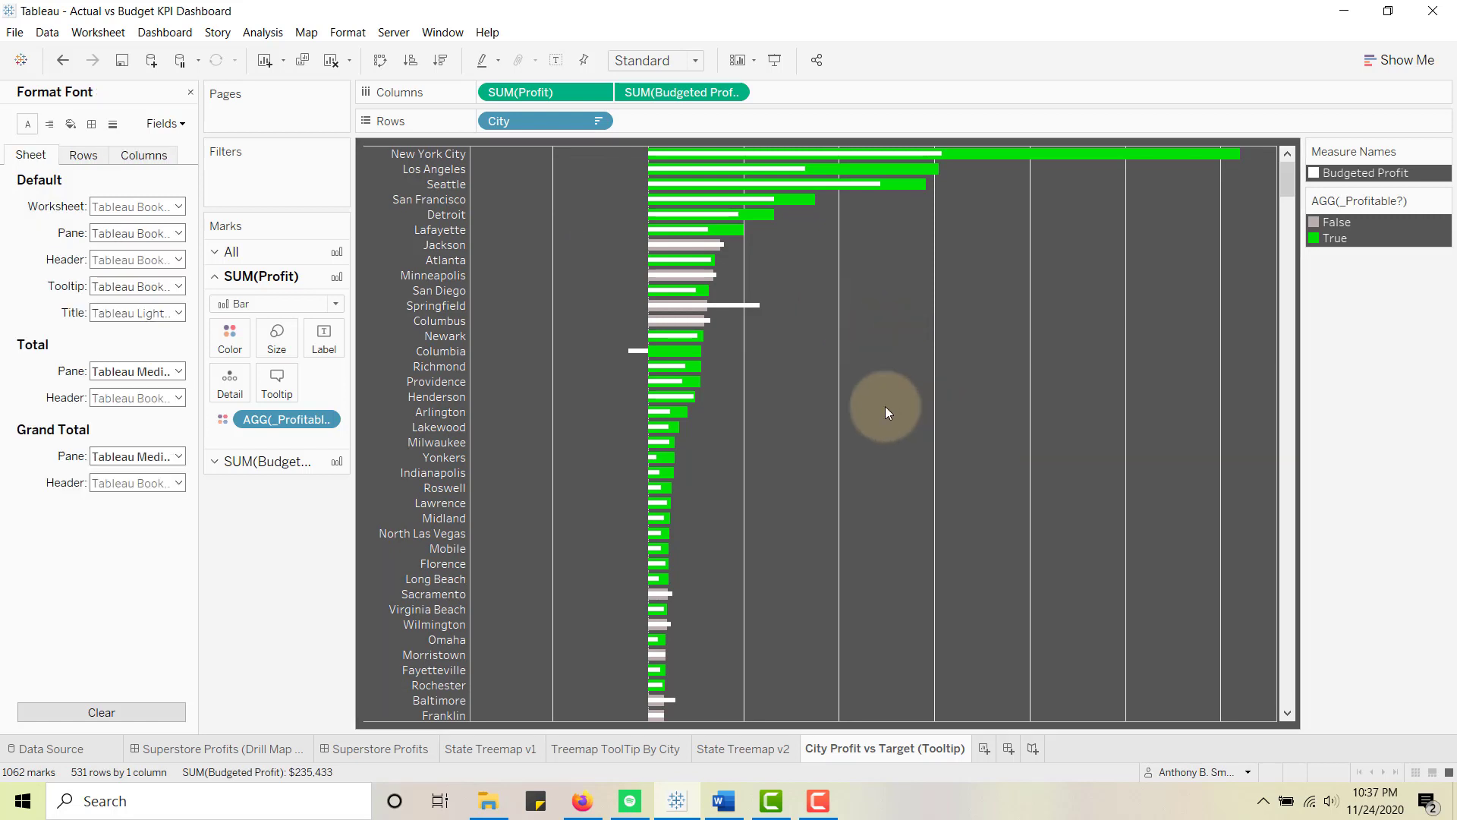
left_click(89, 126)
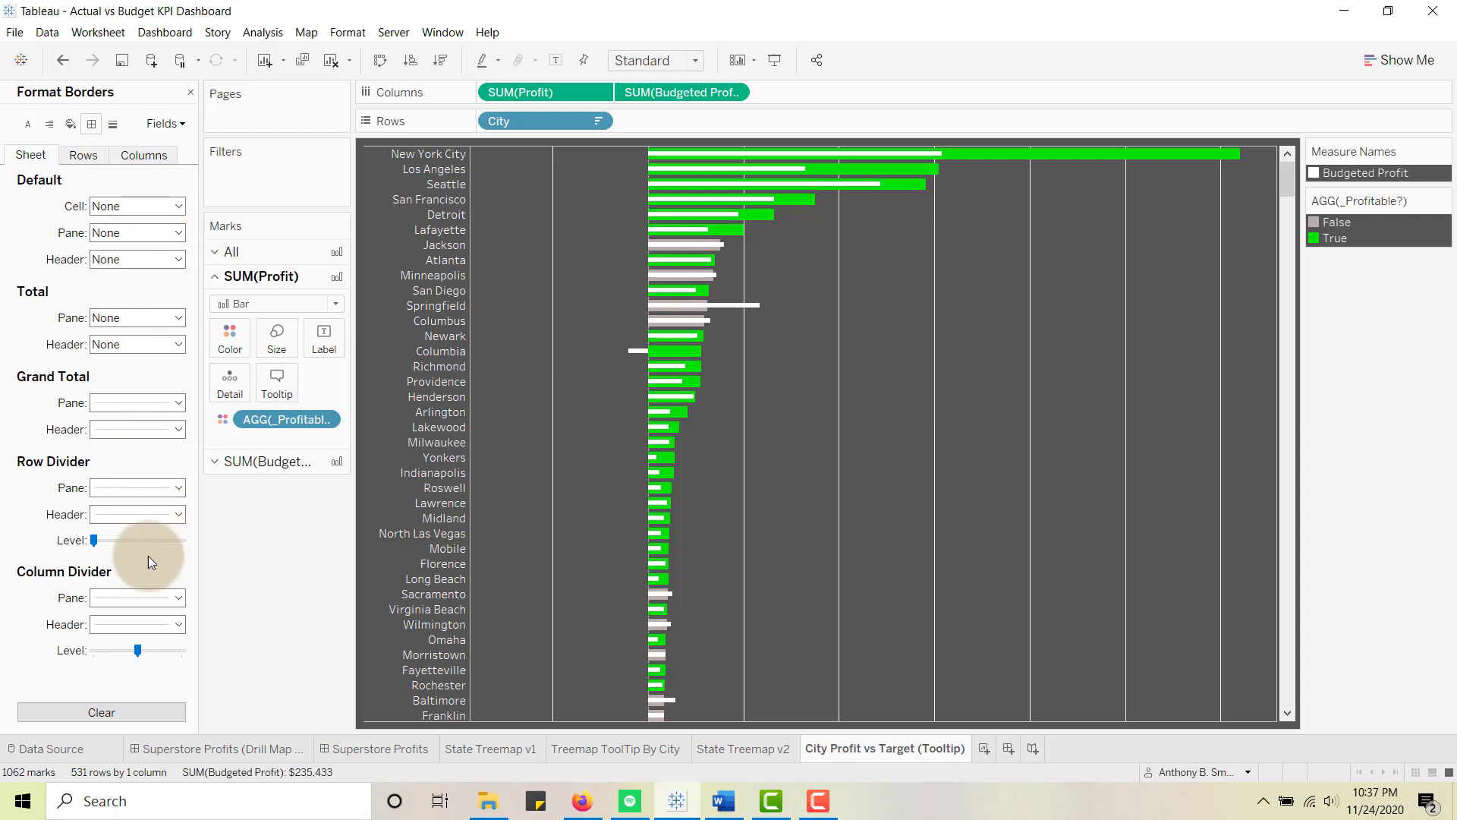
left_click(171, 599)
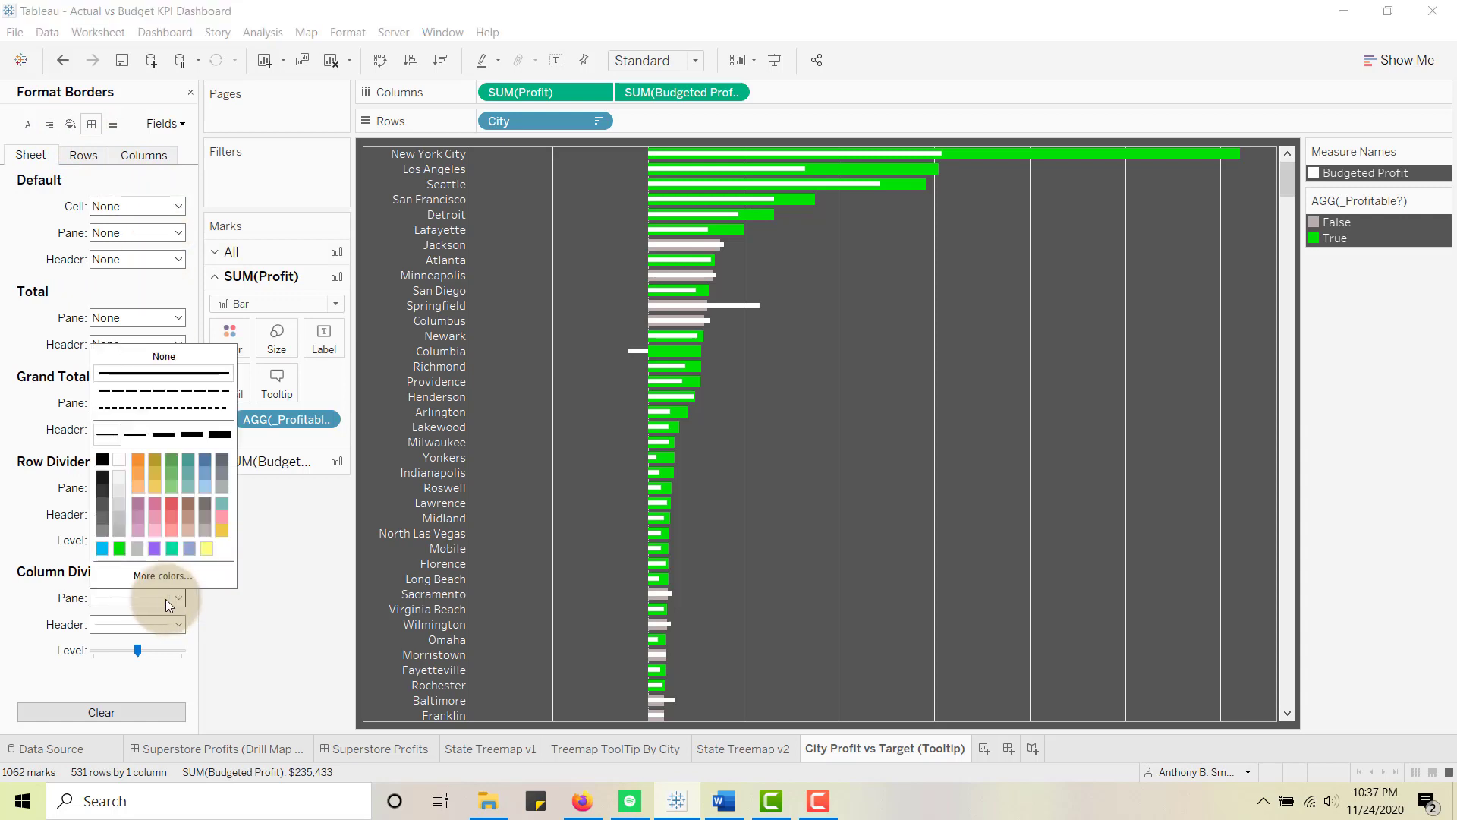
left_click(161, 355)
left_click(132, 641)
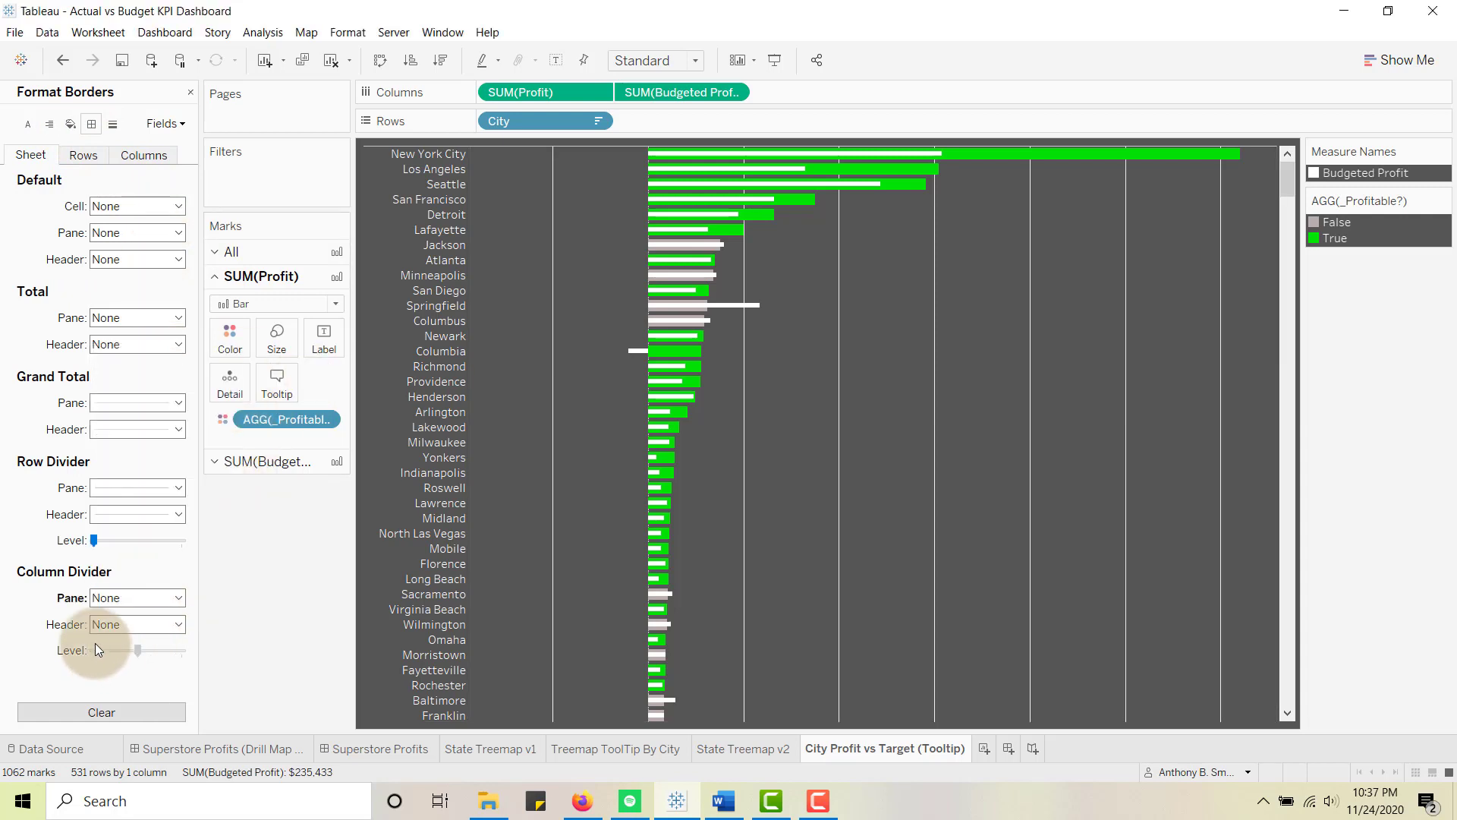
left_click(82, 155)
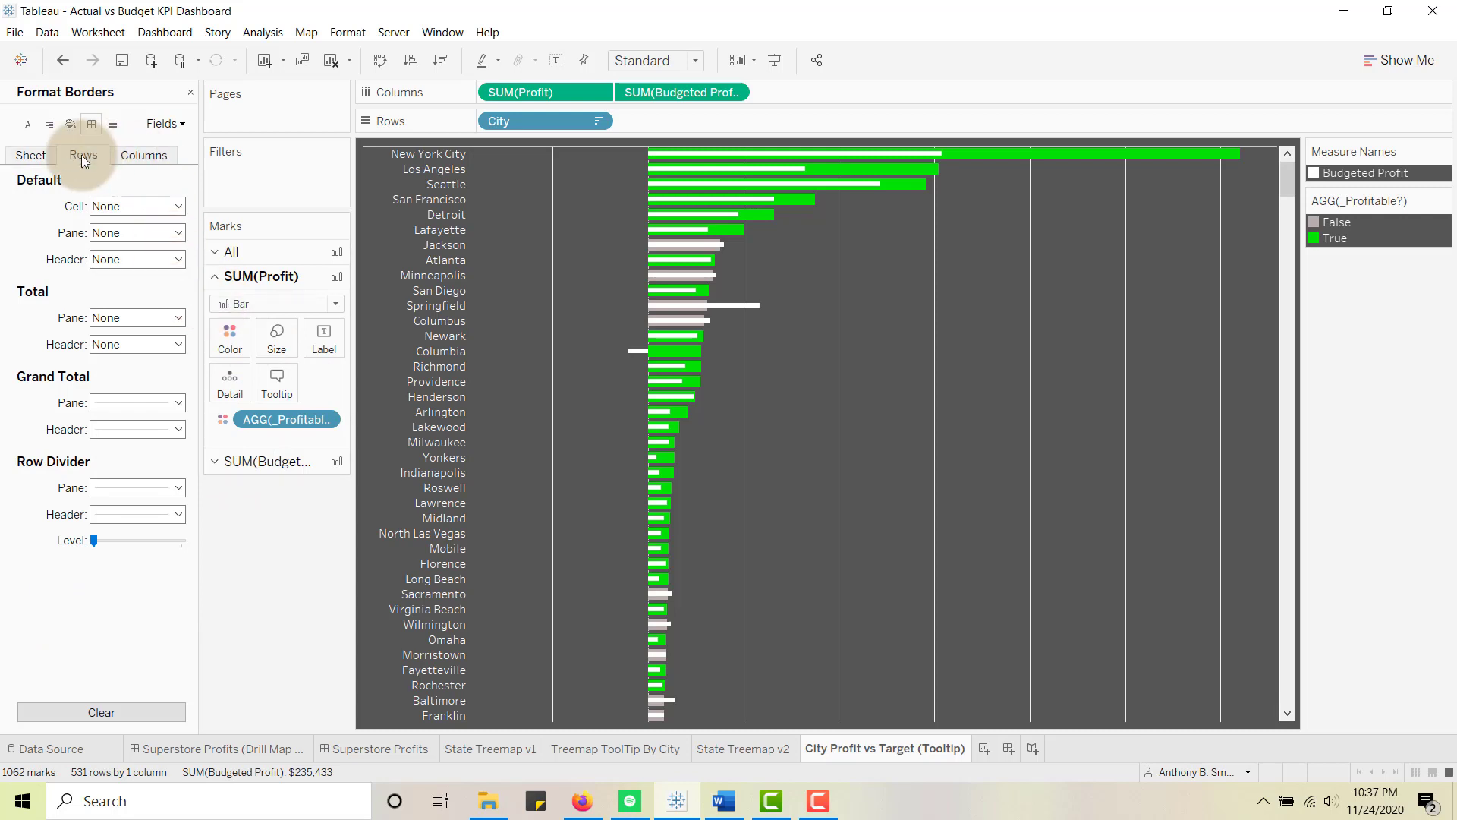
left_click(179, 487)
left_click(199, 512)
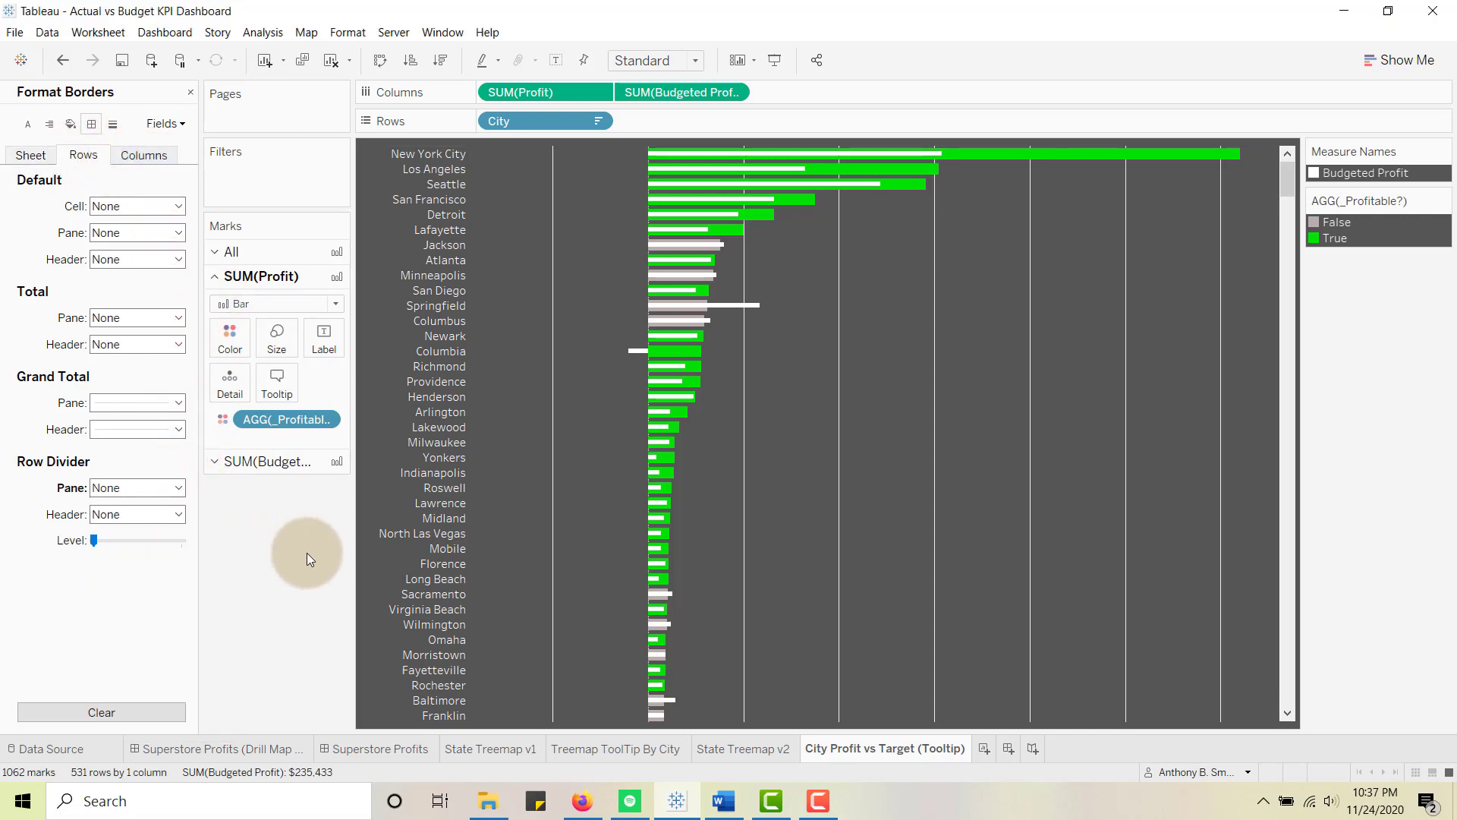
- Set the grid lines for the columns to None
left_click(112, 125)
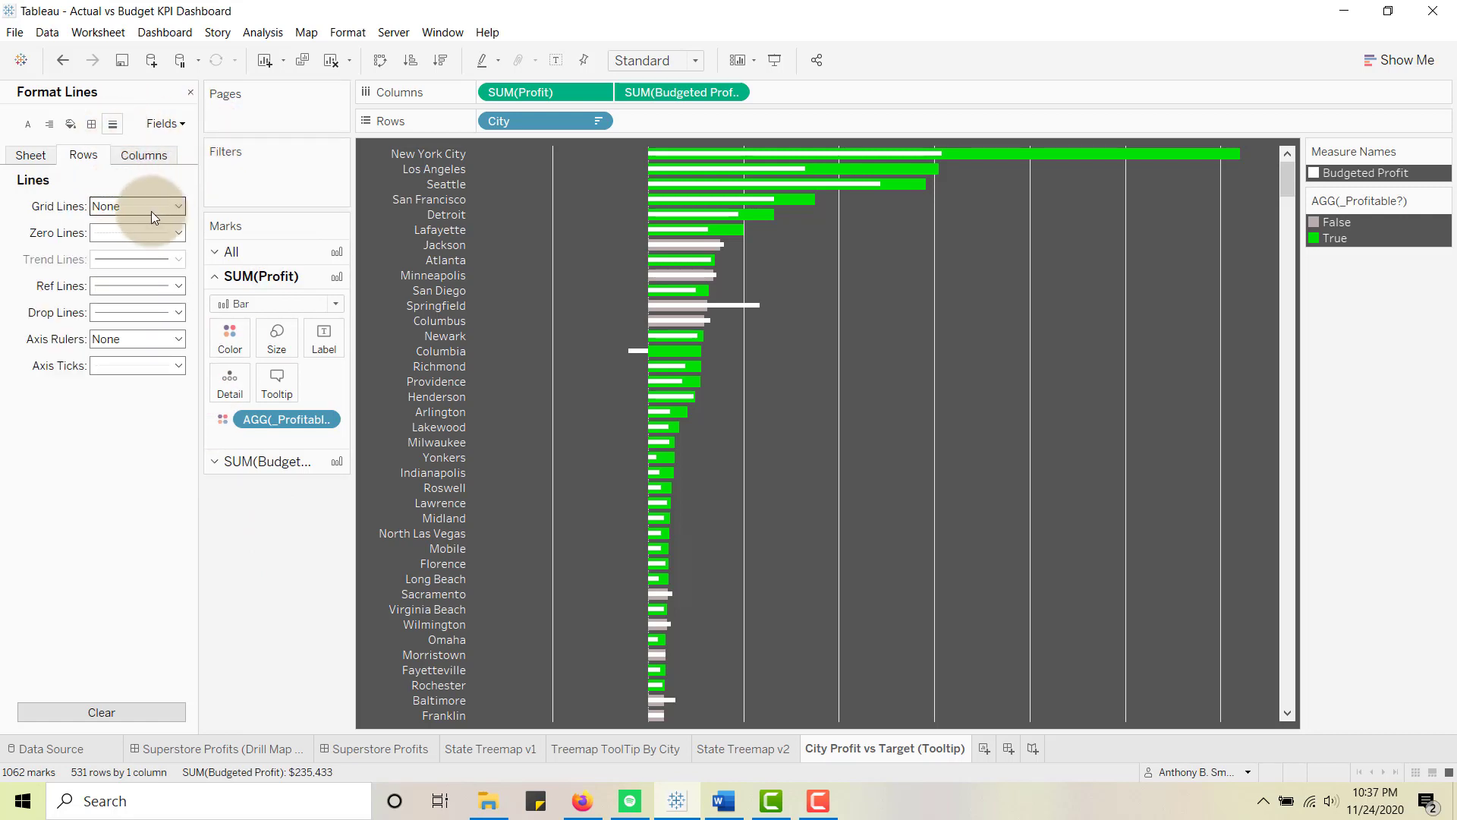
left_click(32, 154)
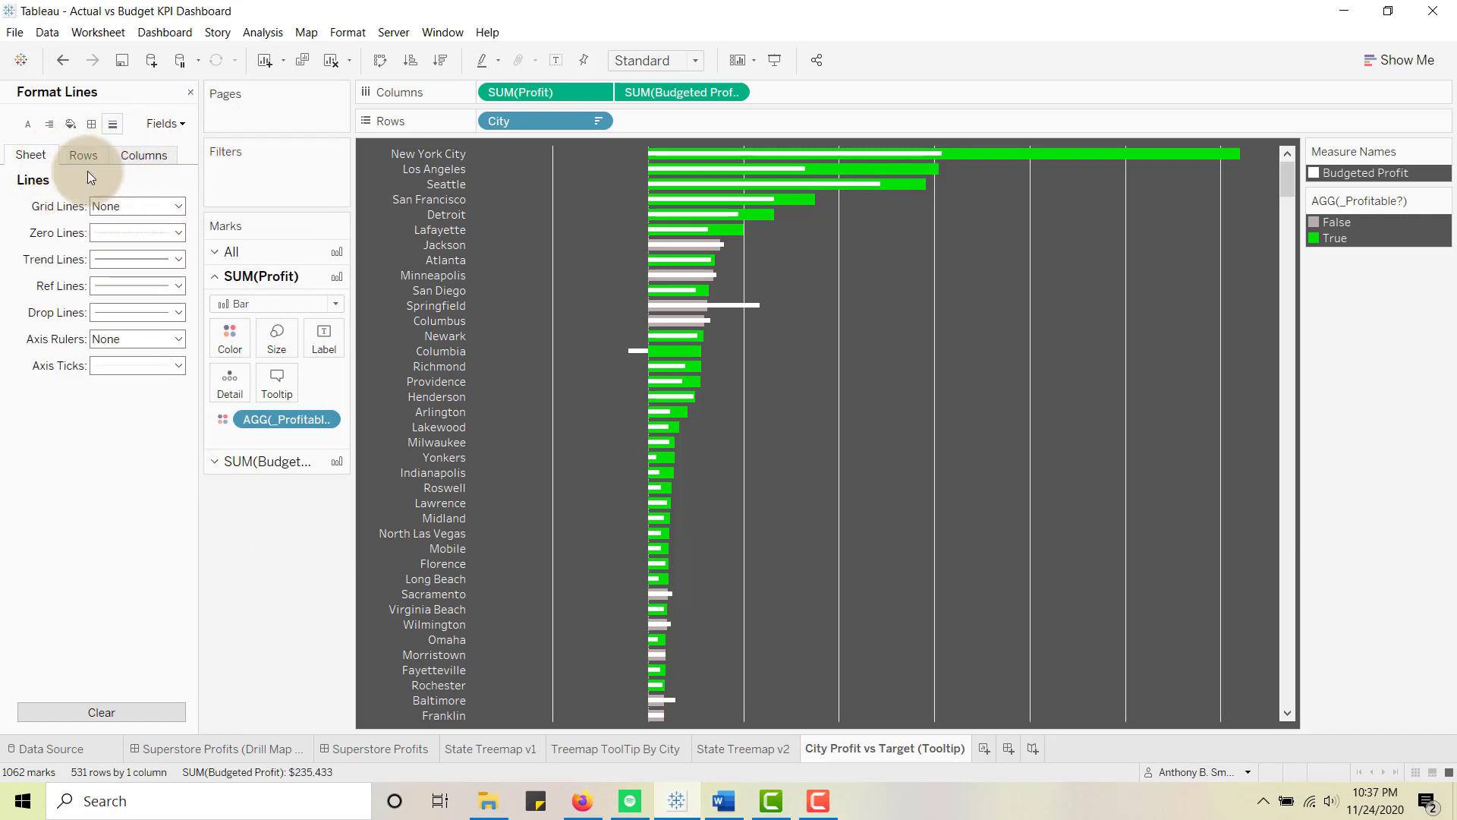
left_click(142, 155)
left_click(171, 205)
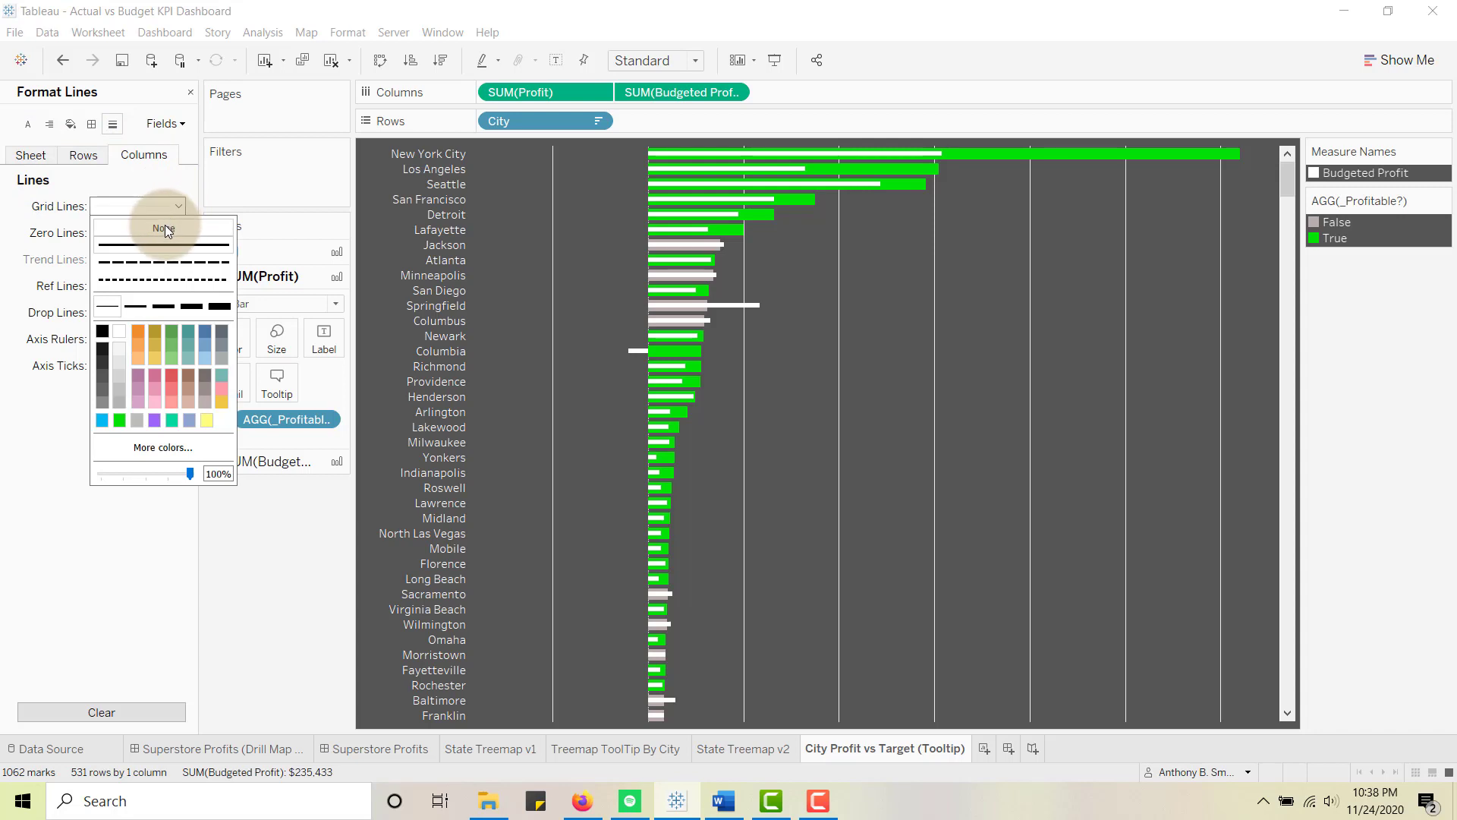
left_click(166, 225)
left_click(318, 569)
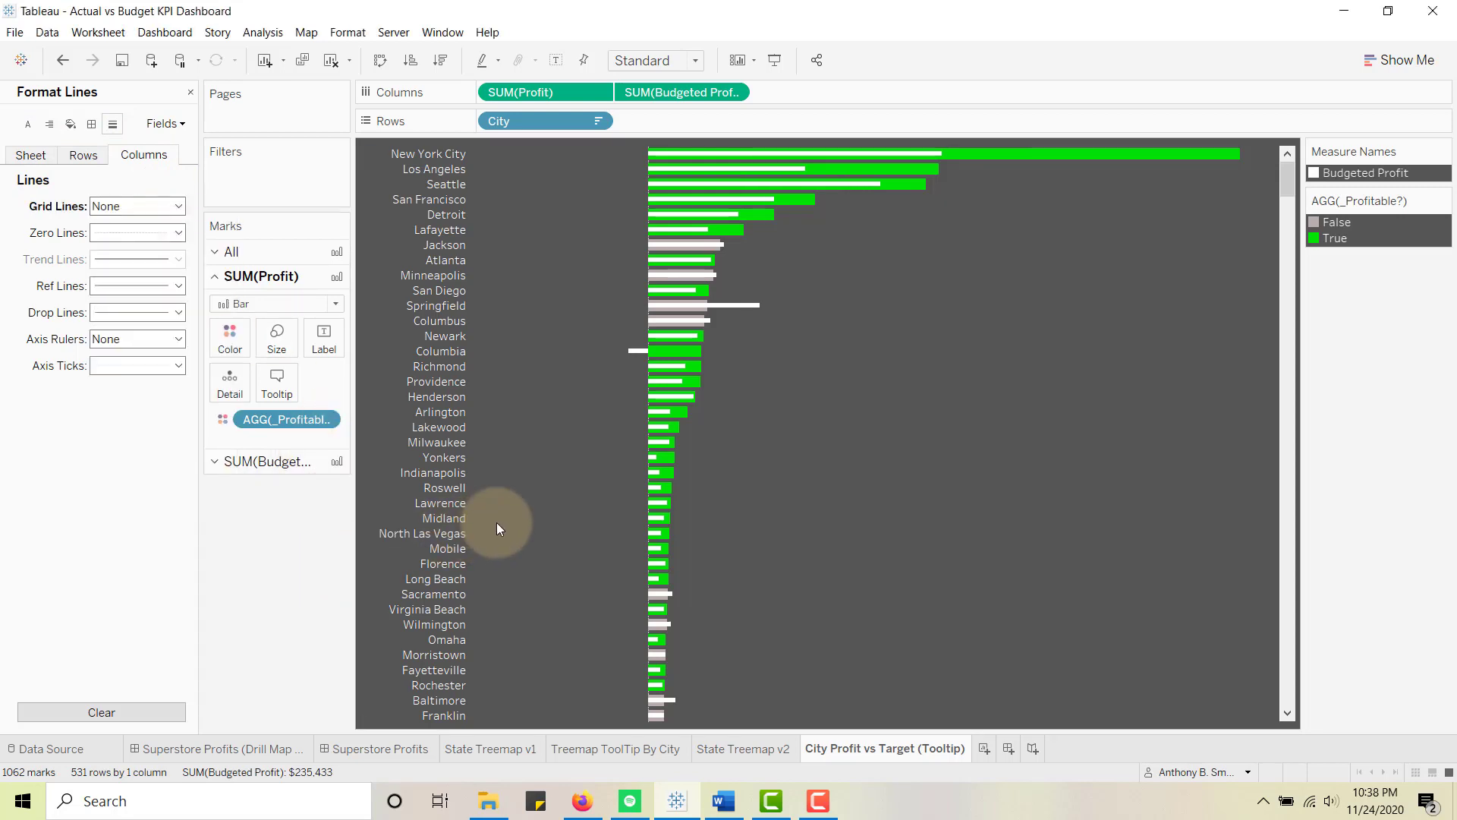
- Compare profit with budgeted profit for Springfield and Columbus using the bars' tooltips
left_click(724, 801)
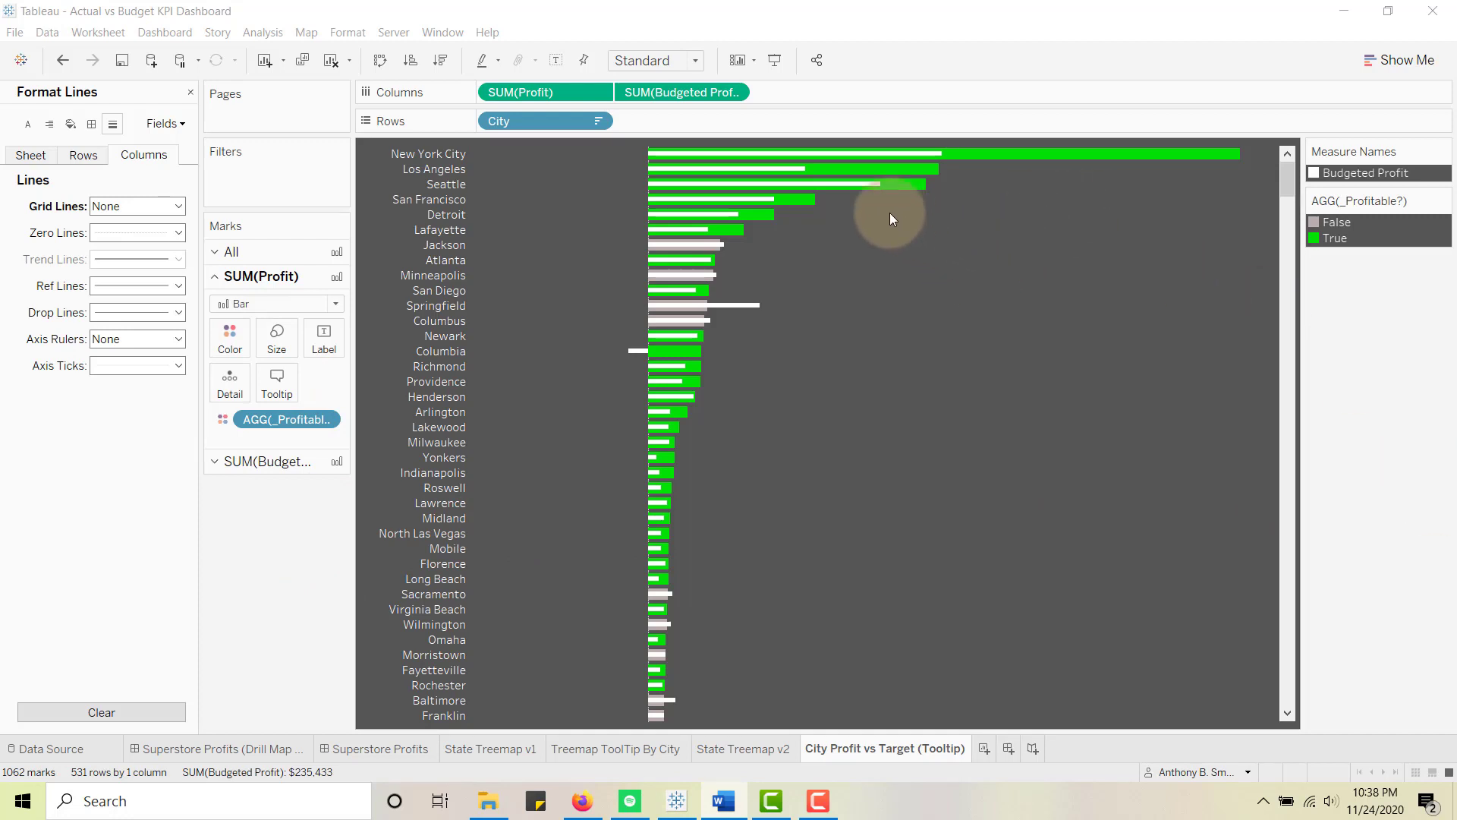
mouse_move(867, 192)
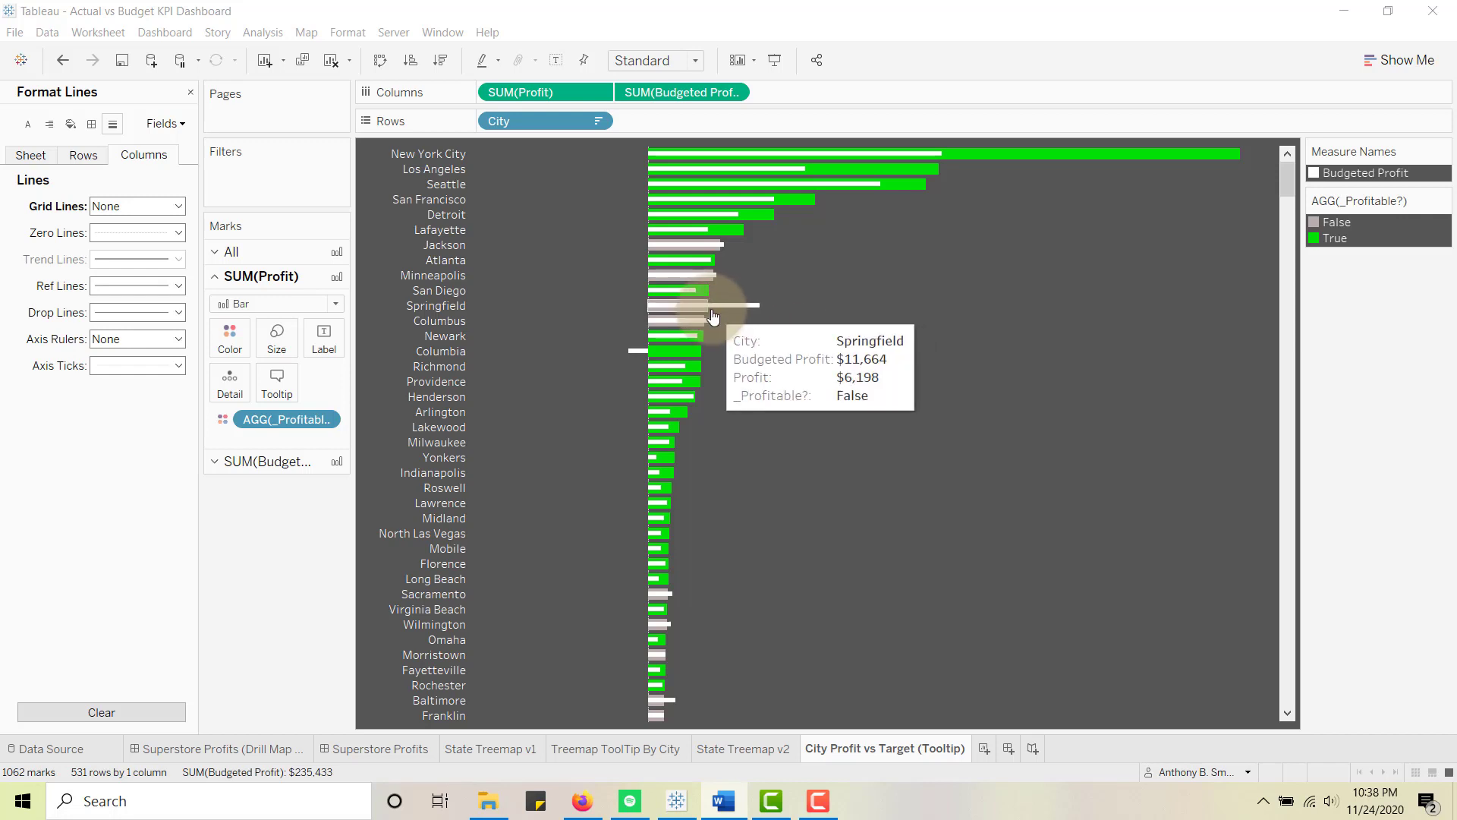
mouse_move(665, 321)
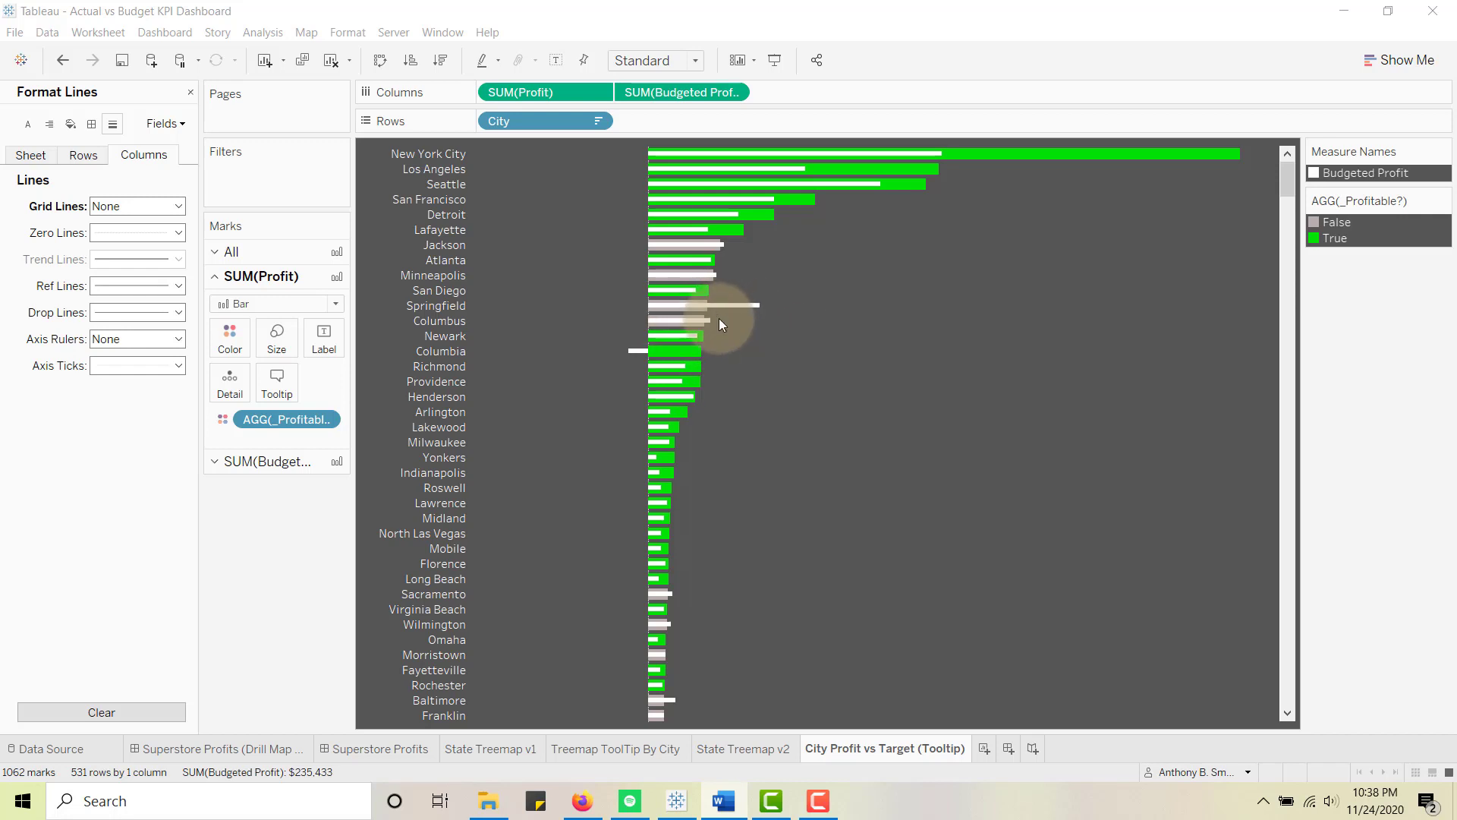
mouse_move(716, 322)
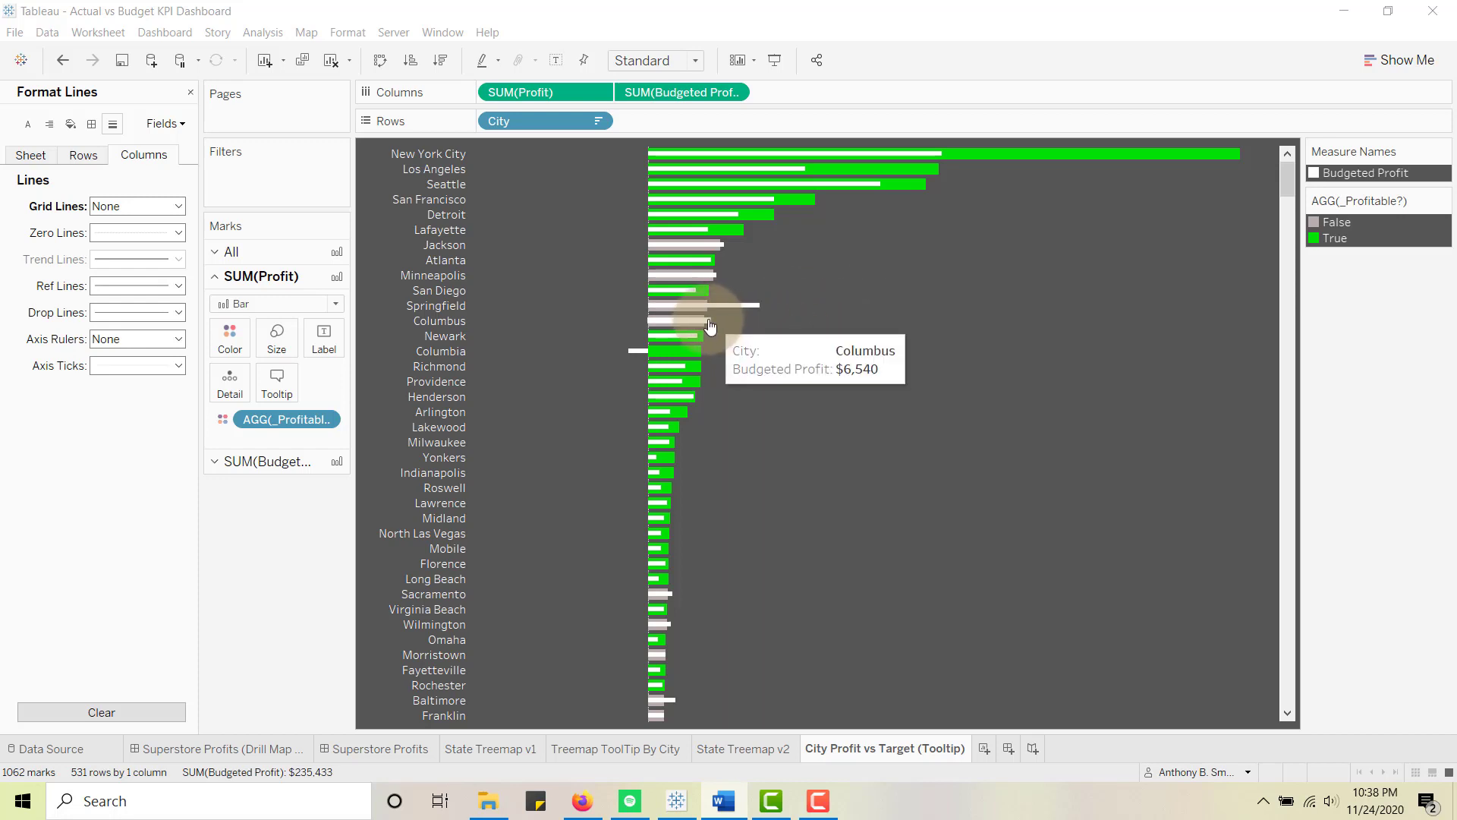
- On the State Treemap v2 sheet, format the State and Profit tooltip text as bold at font size 12
left_click(718, 750)
left_click(317, 303)
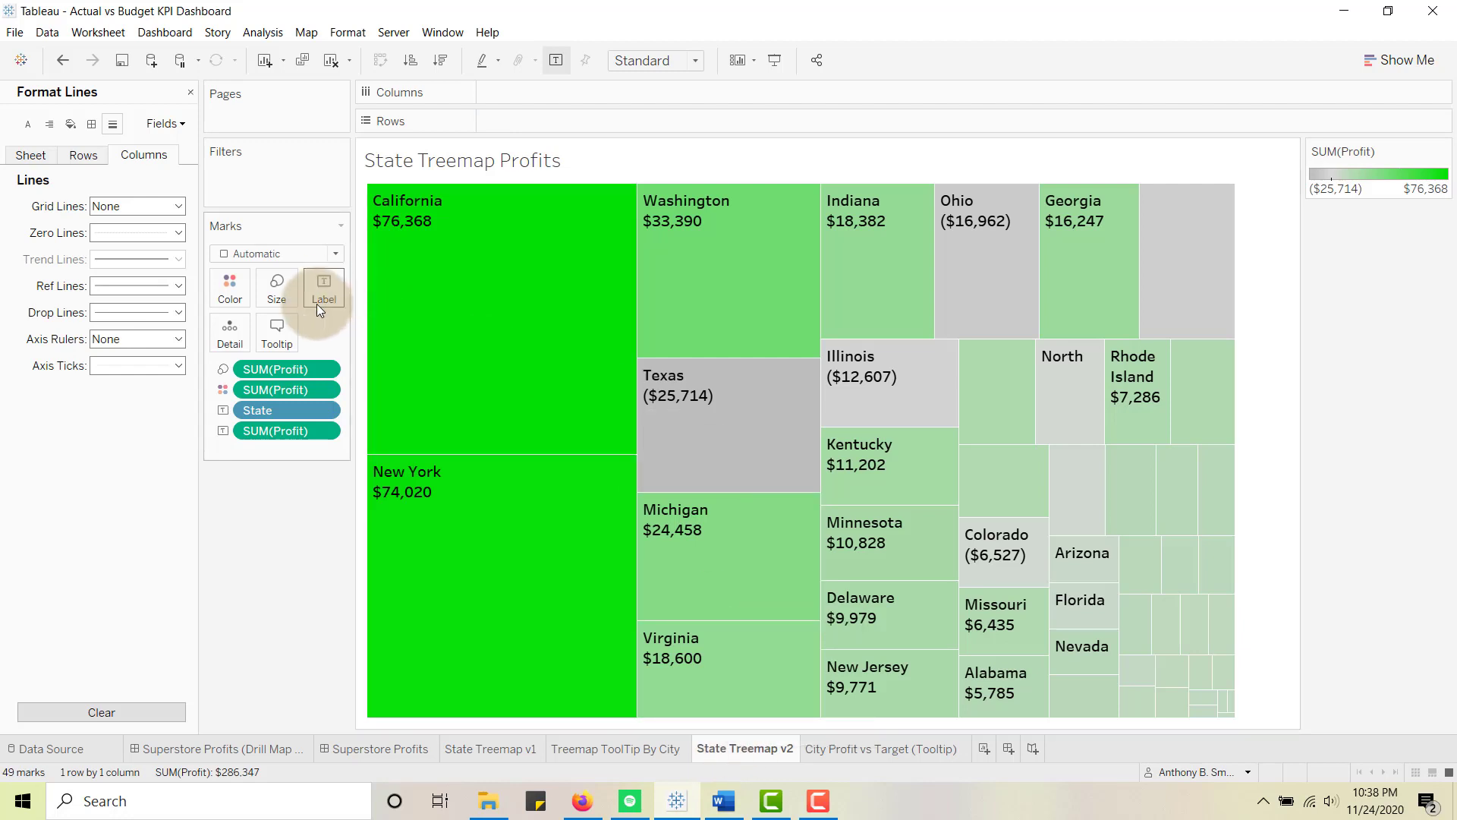
left_click(289, 341)
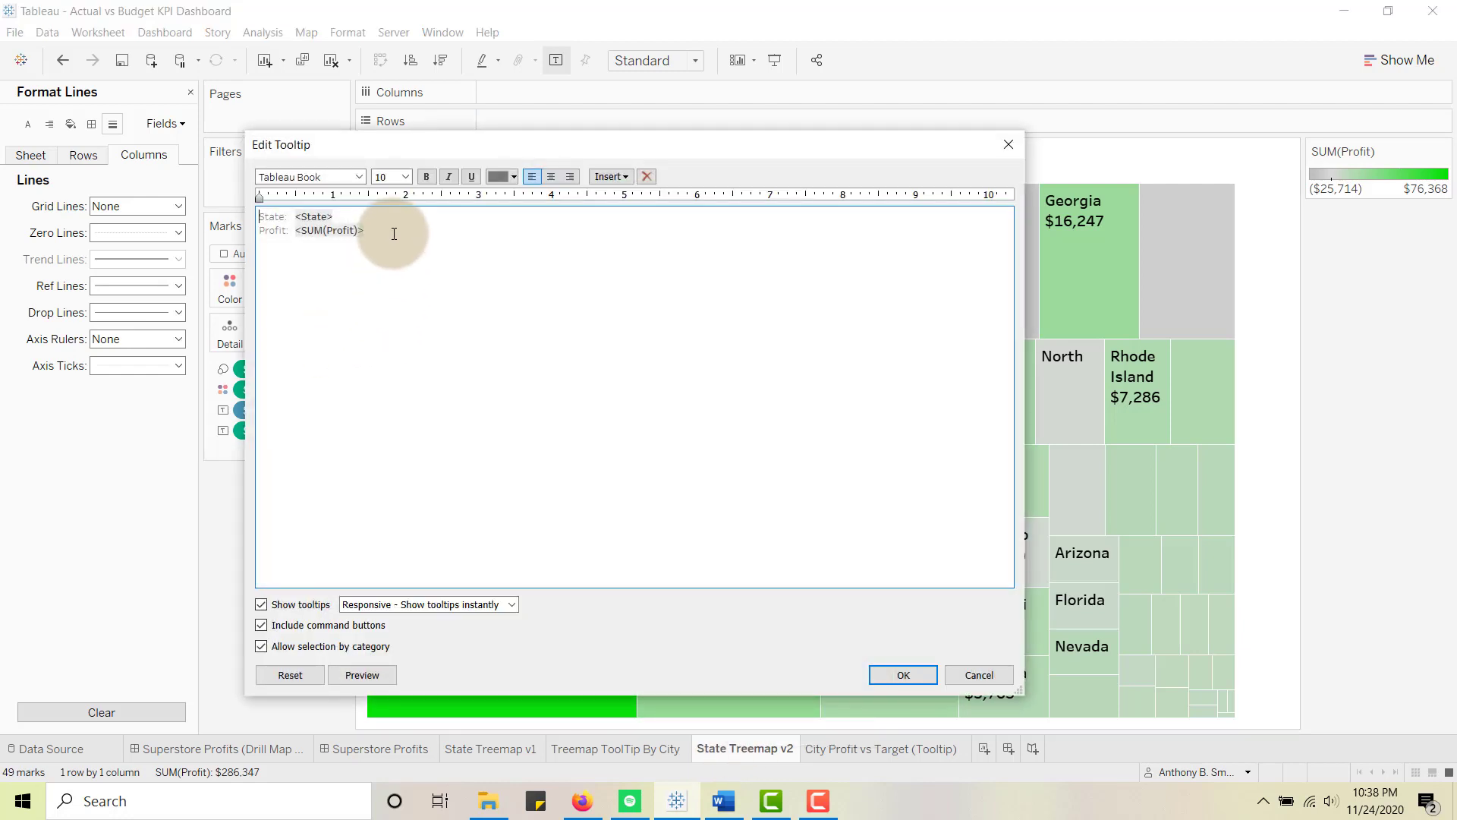
left_click_drag(384, 243, 244, 202)
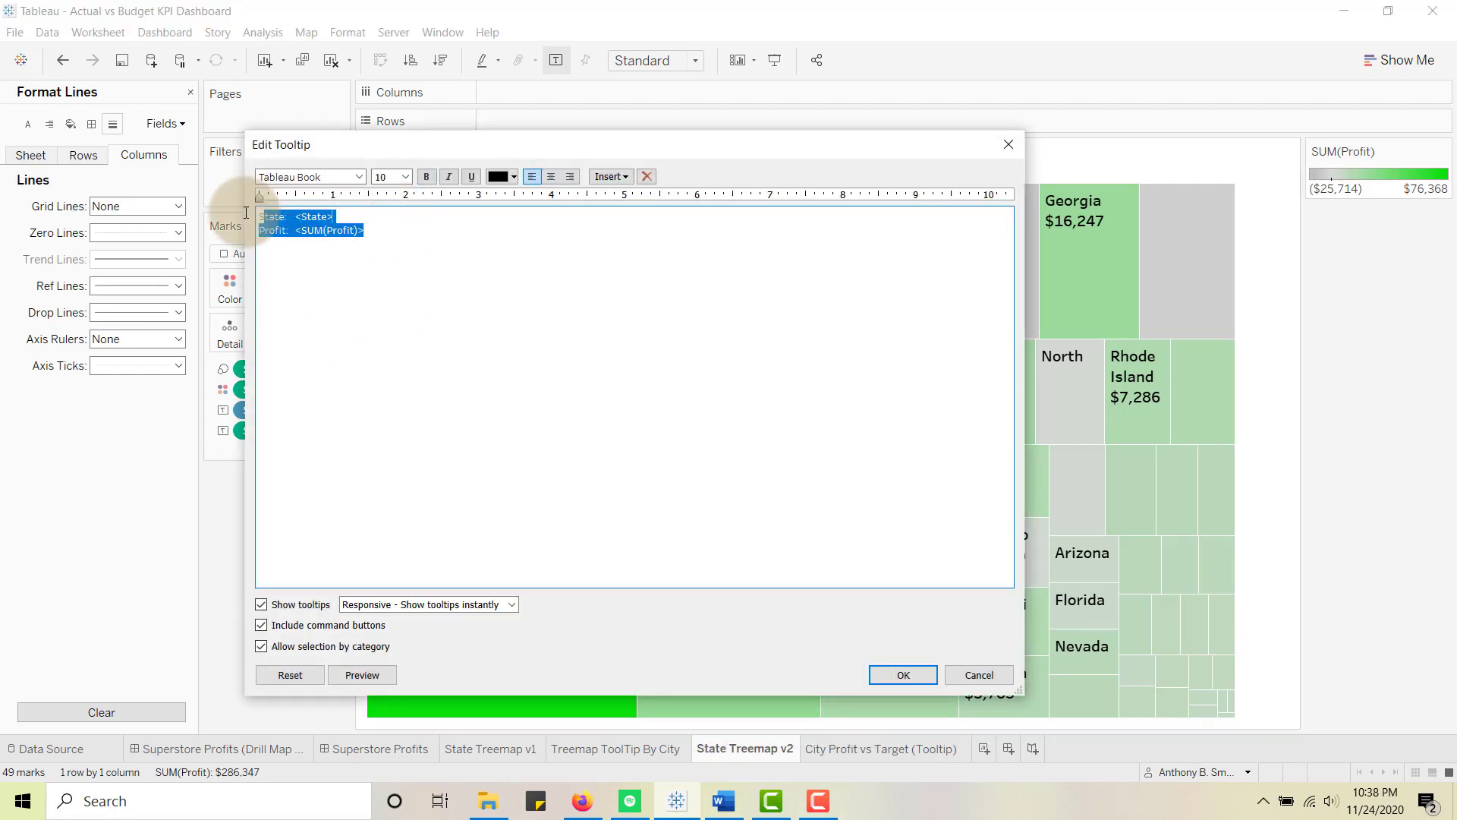
left_click(426, 176)
left_click(407, 176)
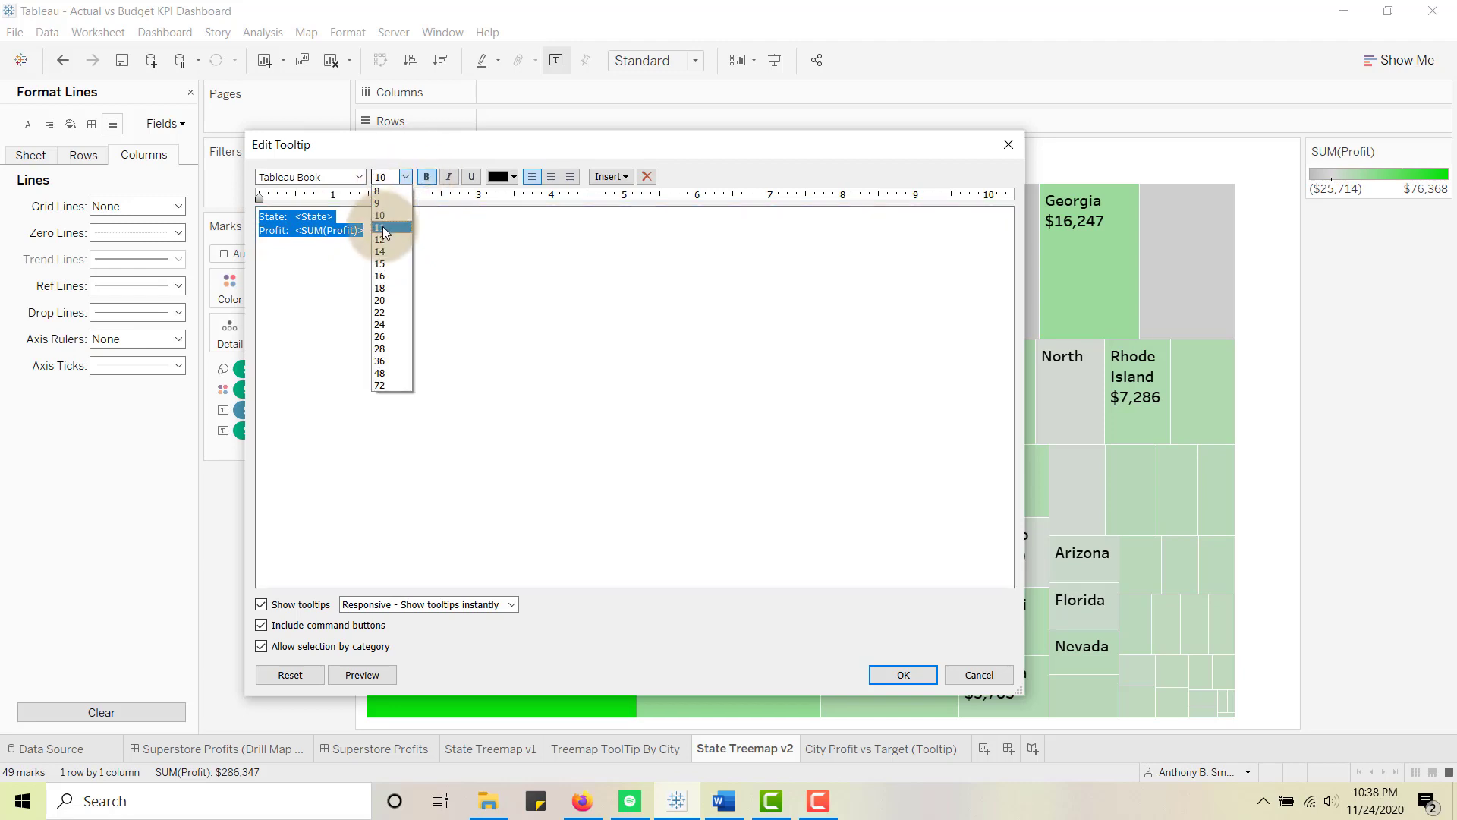
left_click(385, 240)
left_click(435, 235)
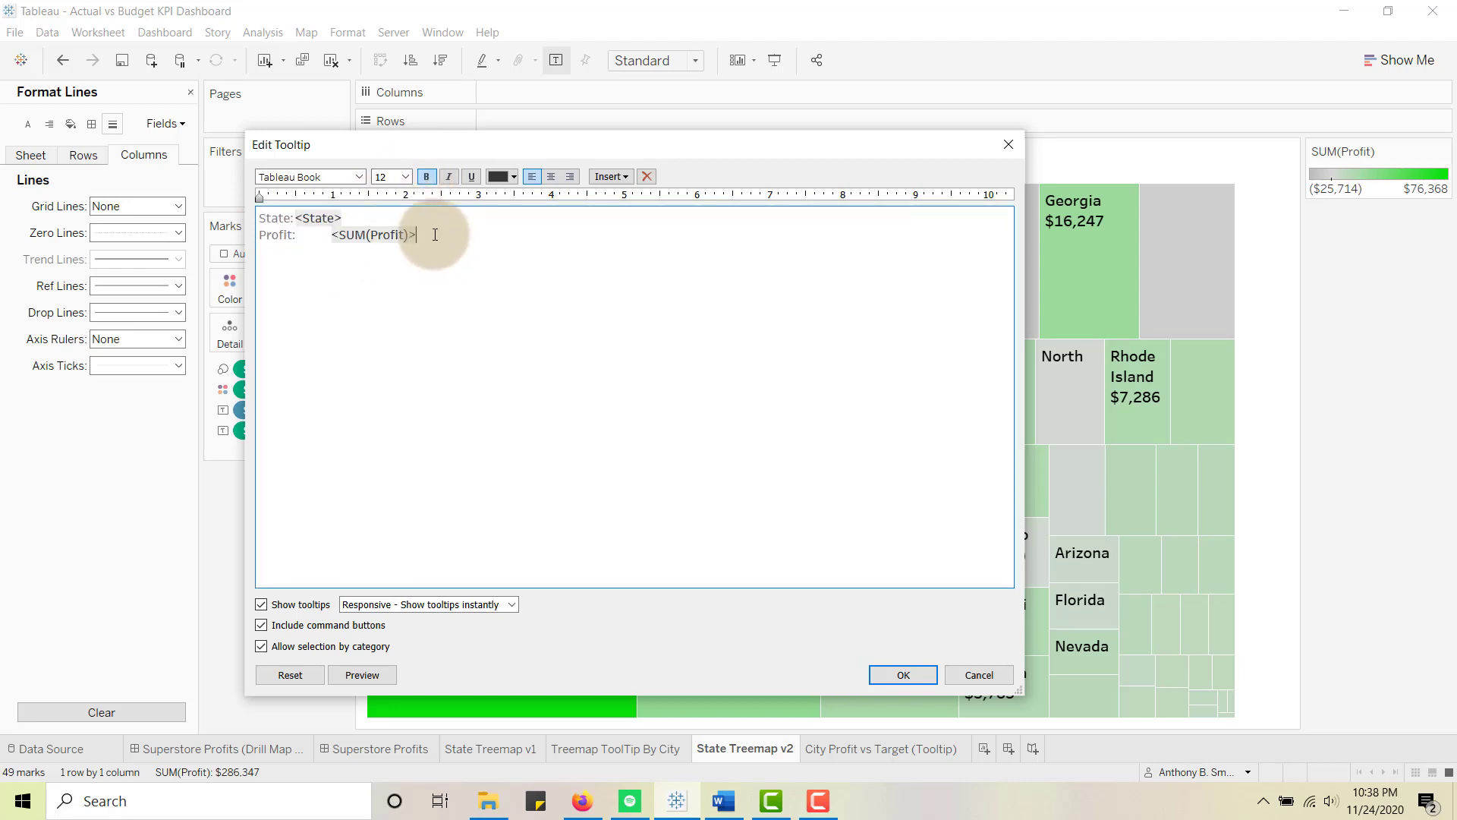
left_click_drag(435, 235, 198, 201)
left_click(426, 176)
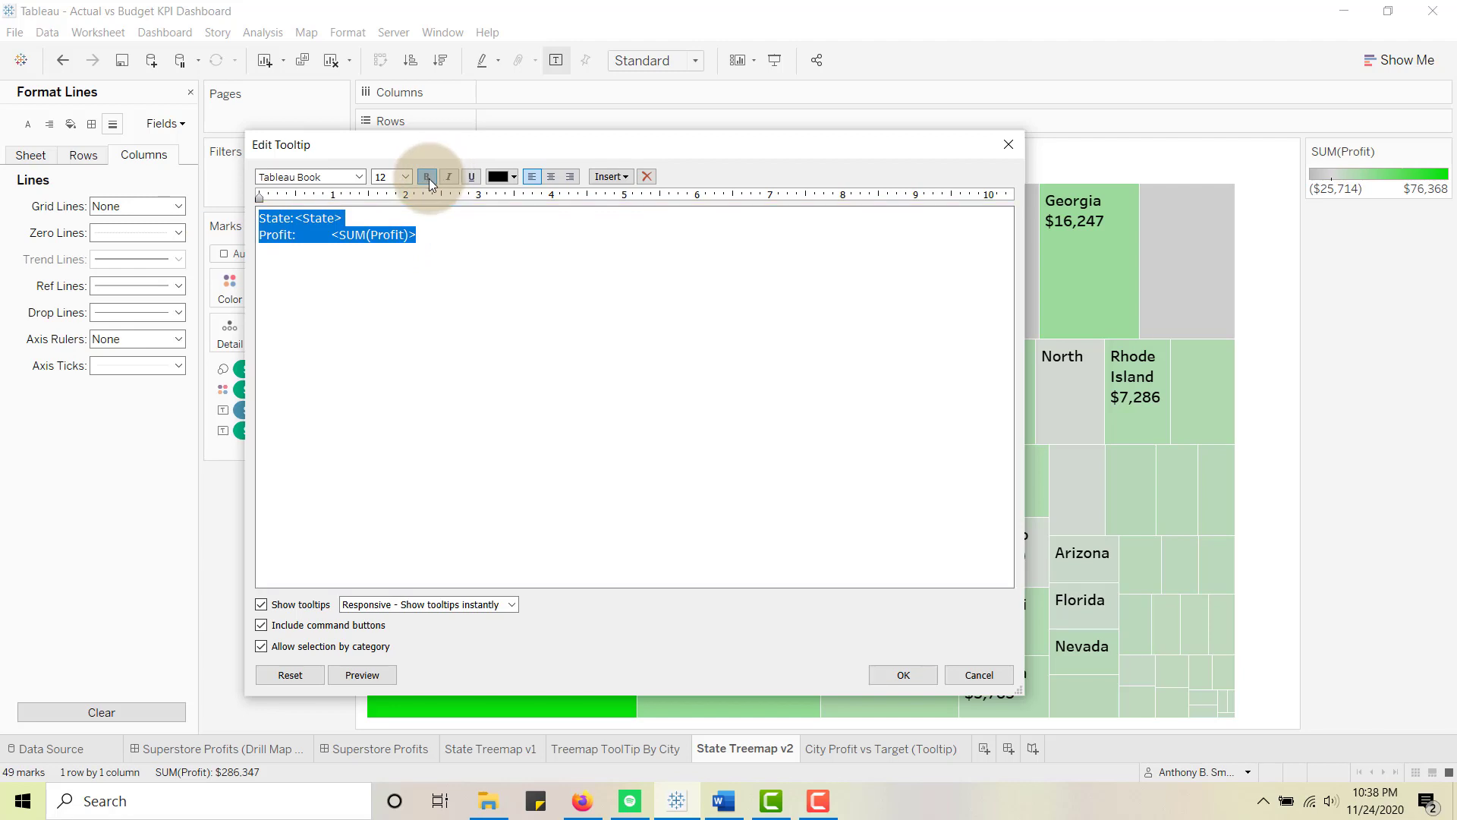
- Insert the City Profit vs Target (Tooltip) sheet on a new line below Profit in the tooltip and apply the edit
left_click(433, 236)
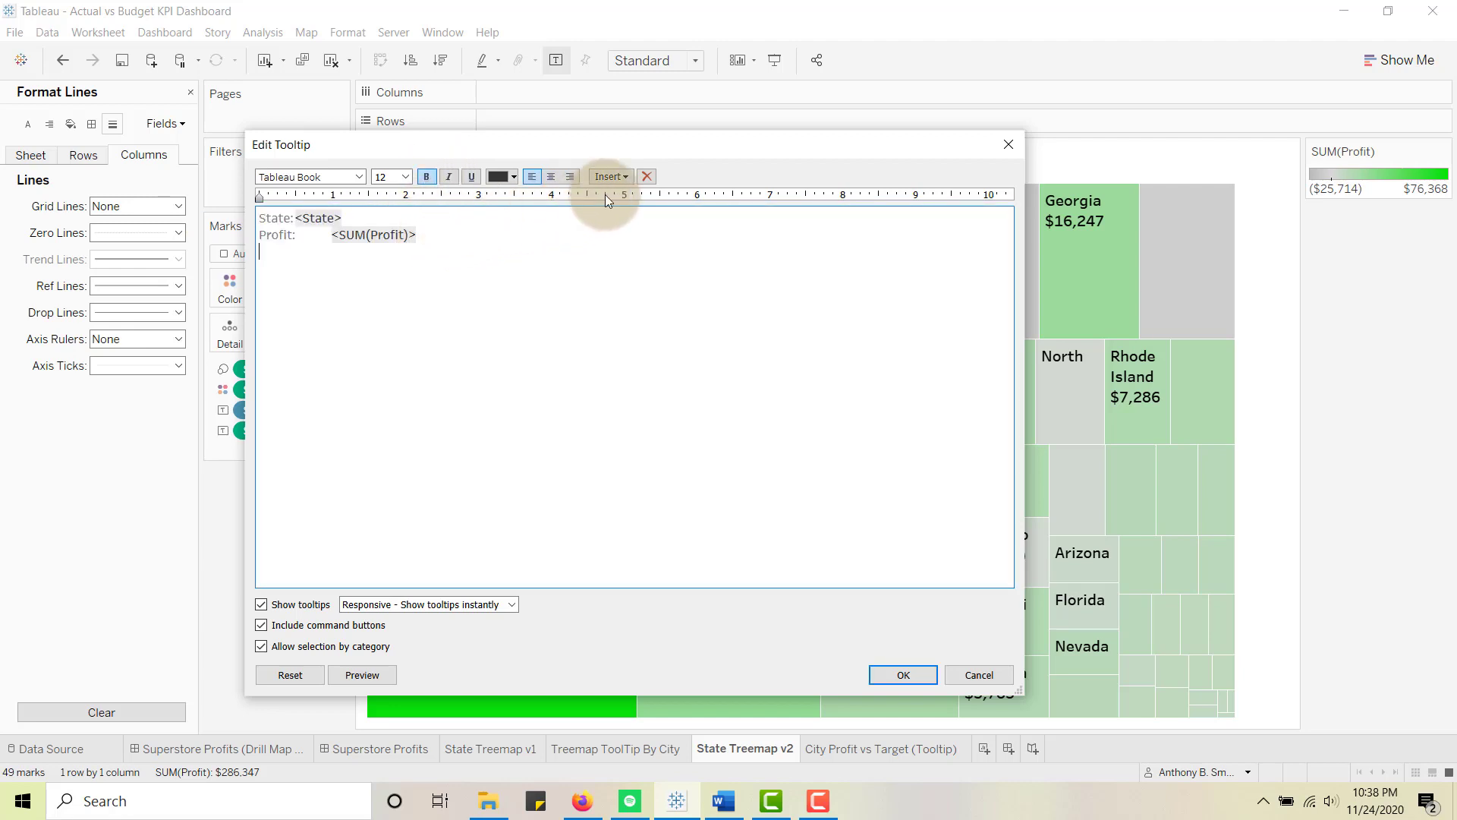
left_click(623, 176)
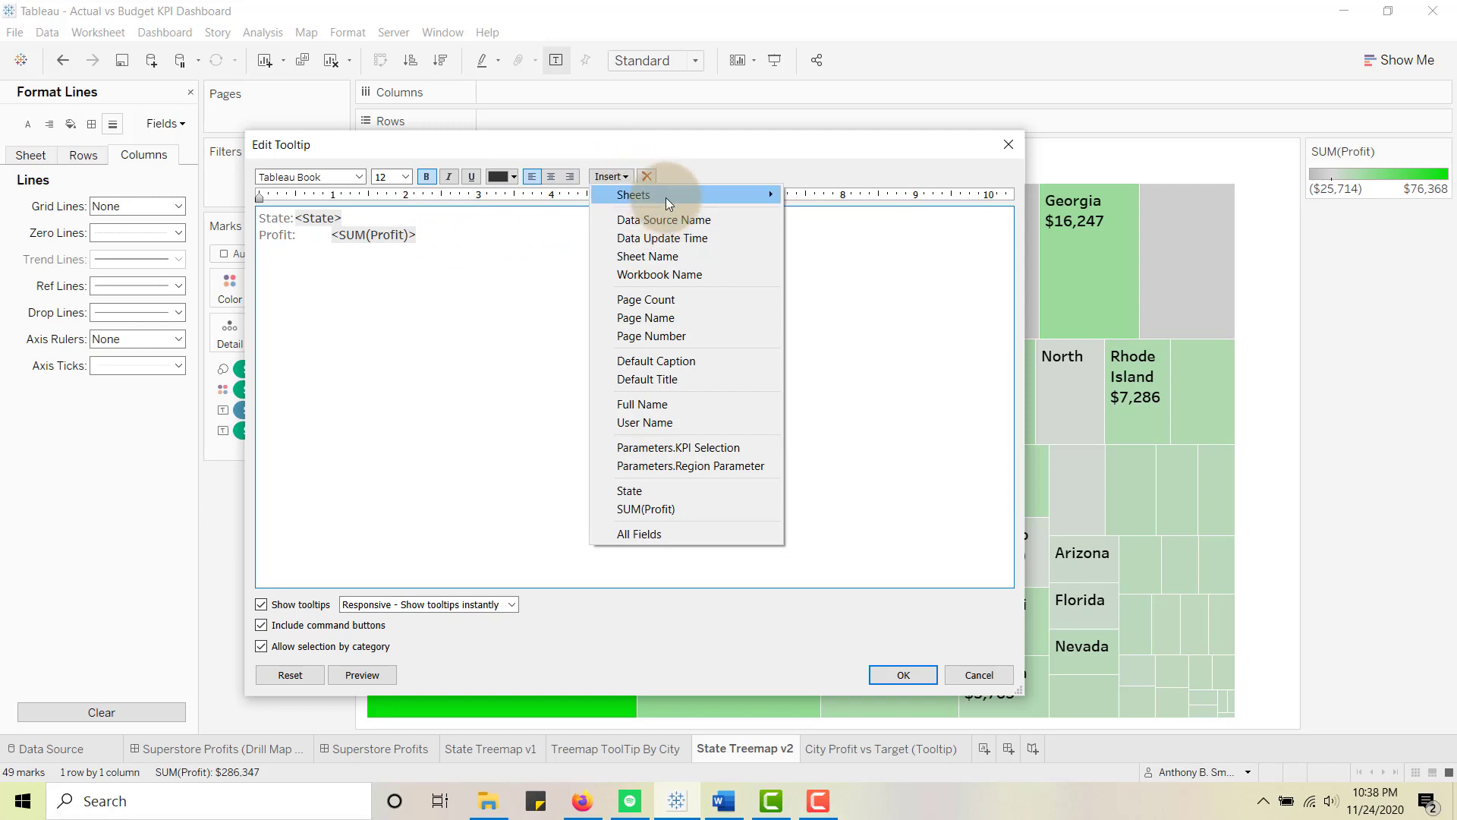
mouse_move(667, 196)
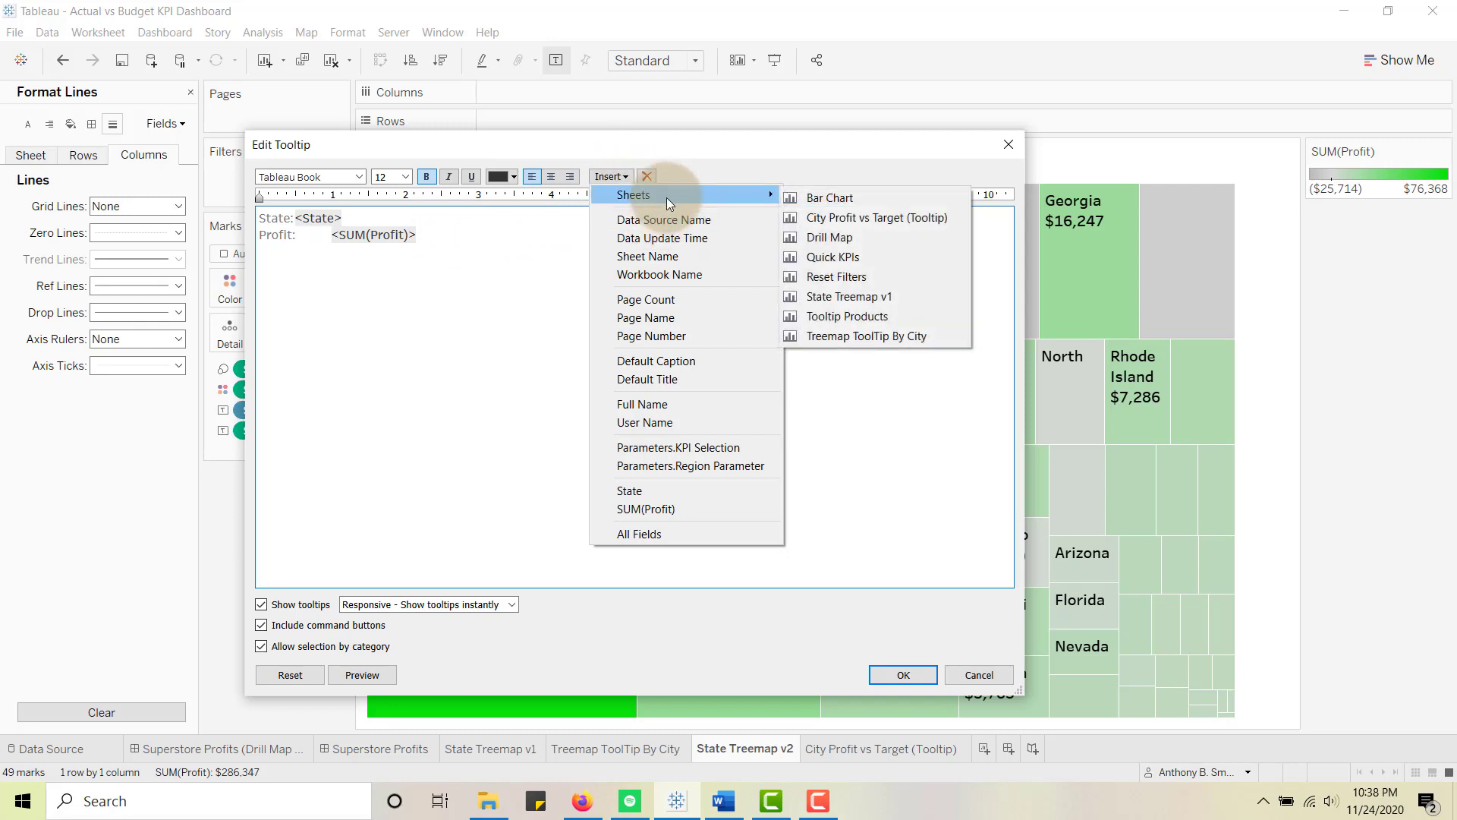
left_click(849, 220)
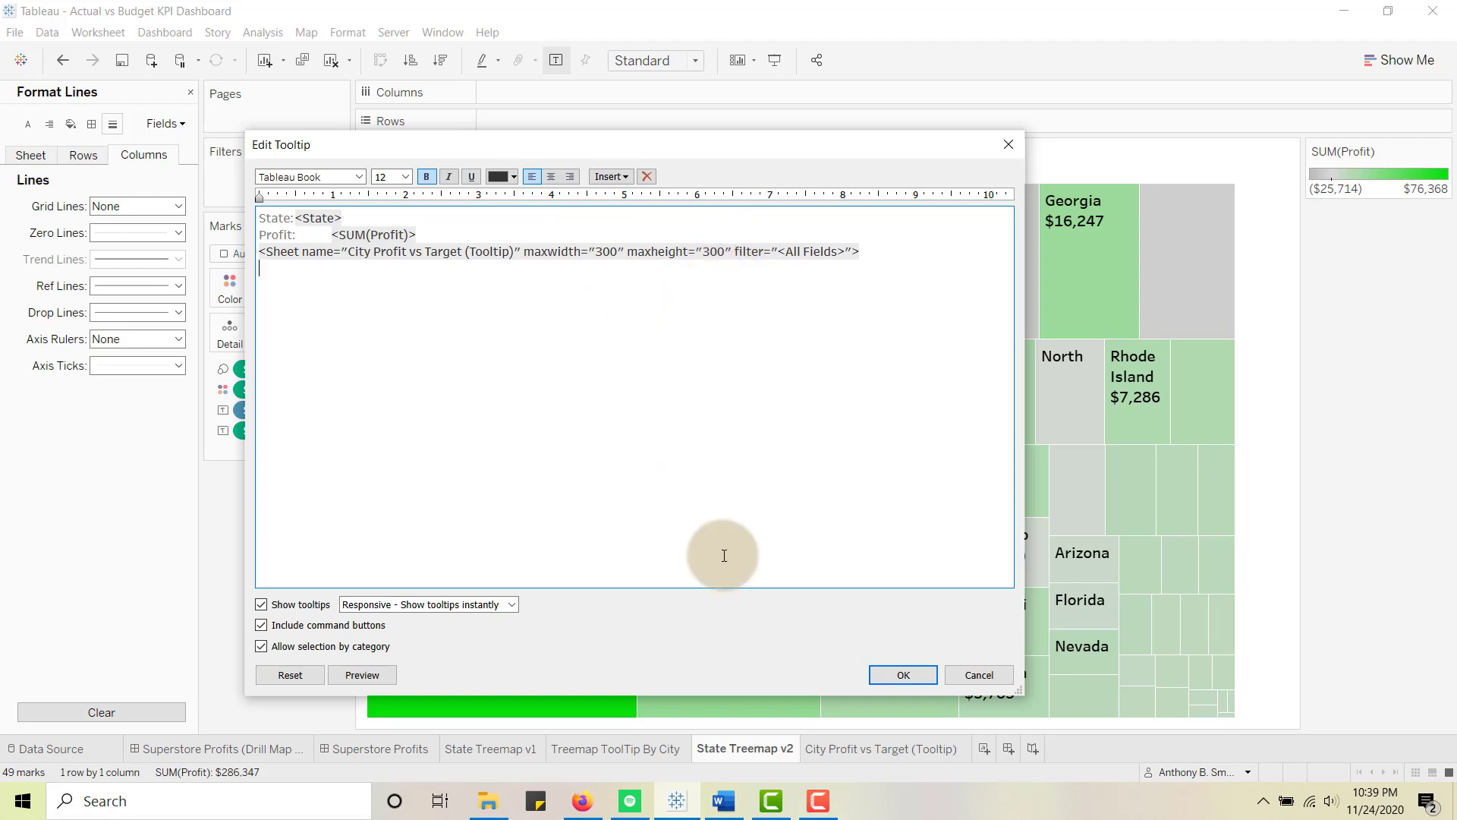
left_click(903, 674)
- Examine the embedded city charts in the treemap tooltips of several states, including California, Washington, Kentucky, Texas and Minnesota
mouse_move(490, 339)
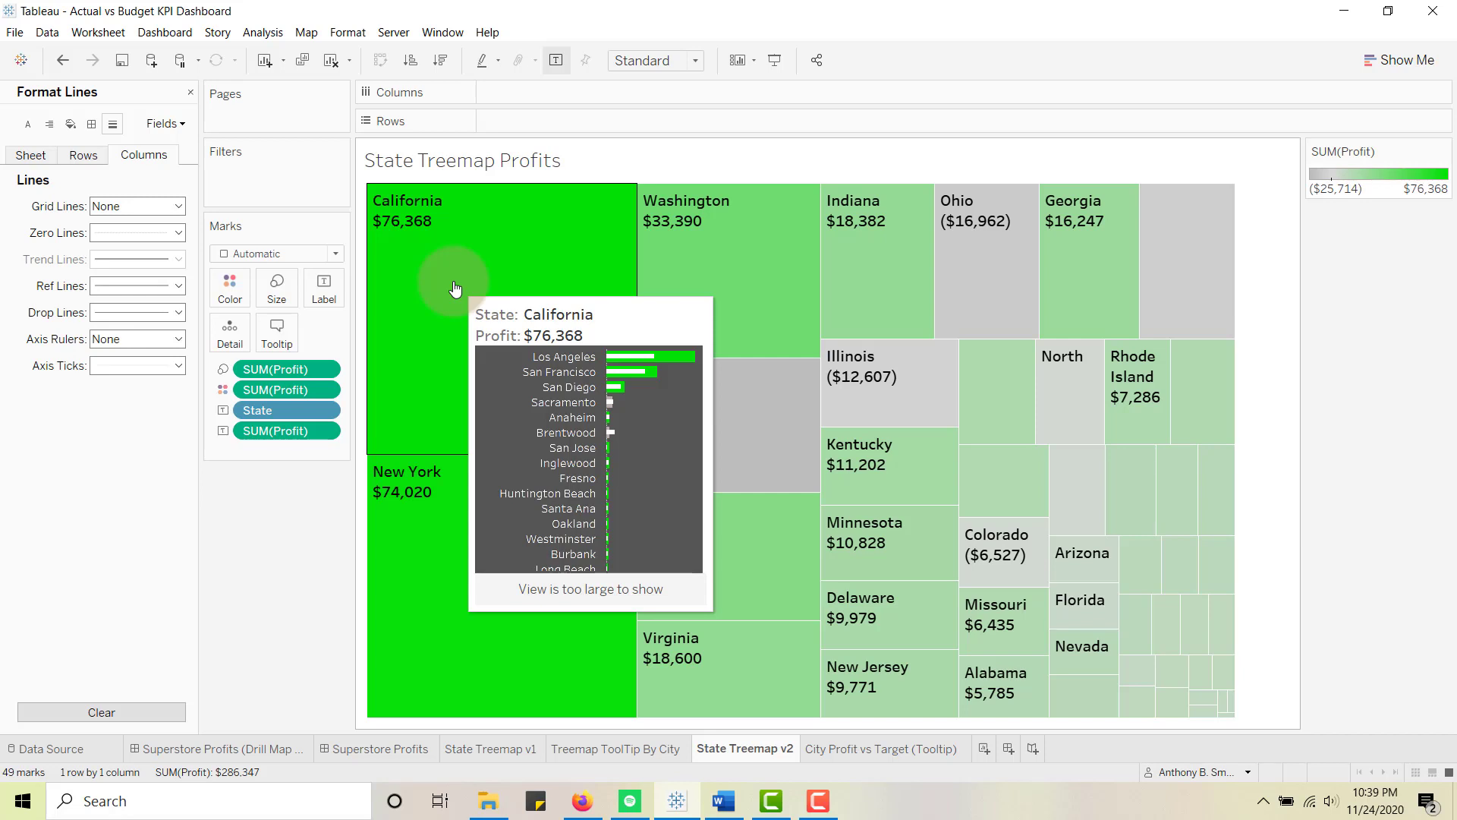
mouse_move(747, 265)
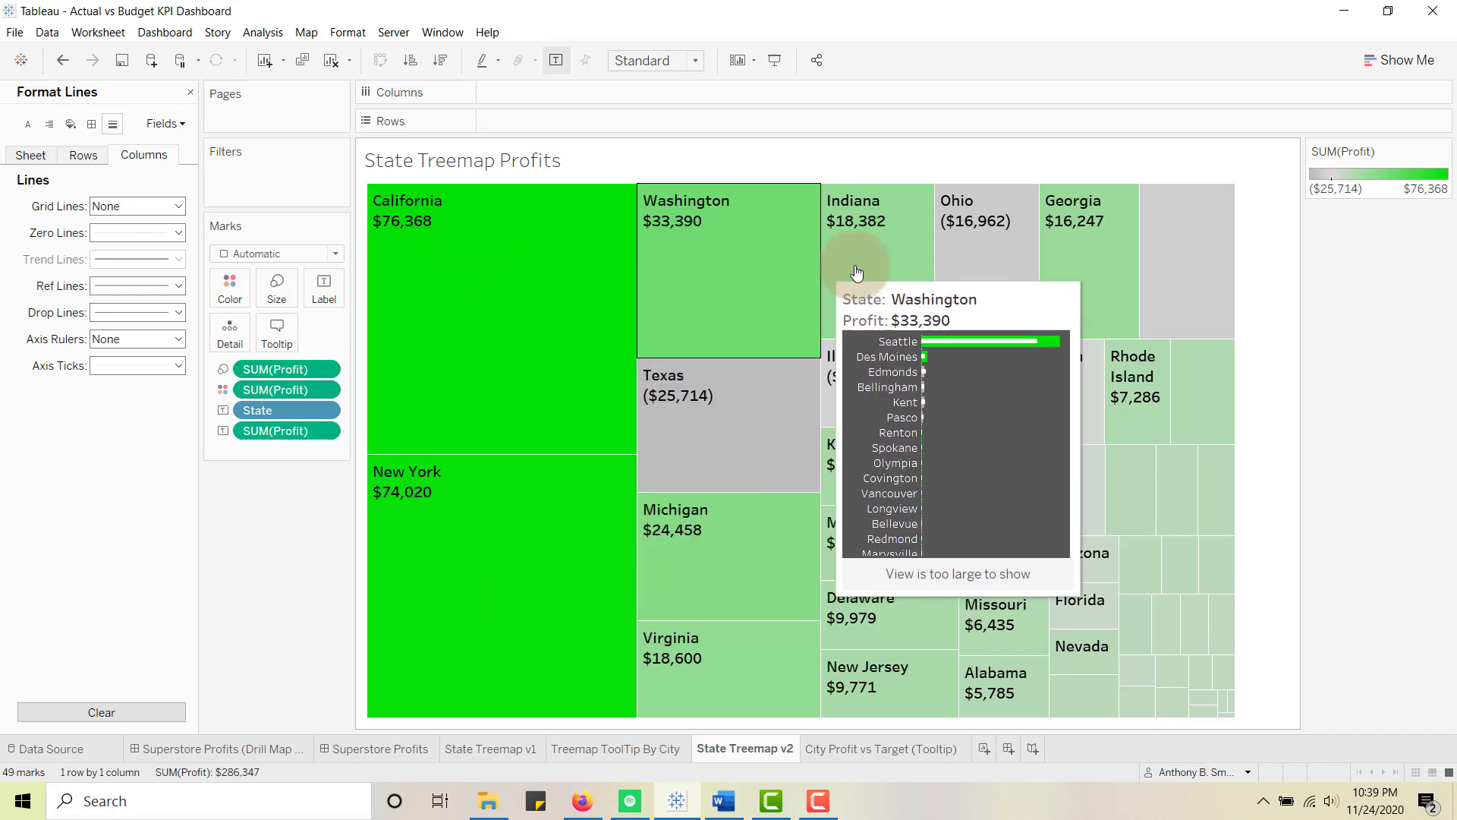
mouse_move(875, 273)
mouse_move(873, 414)
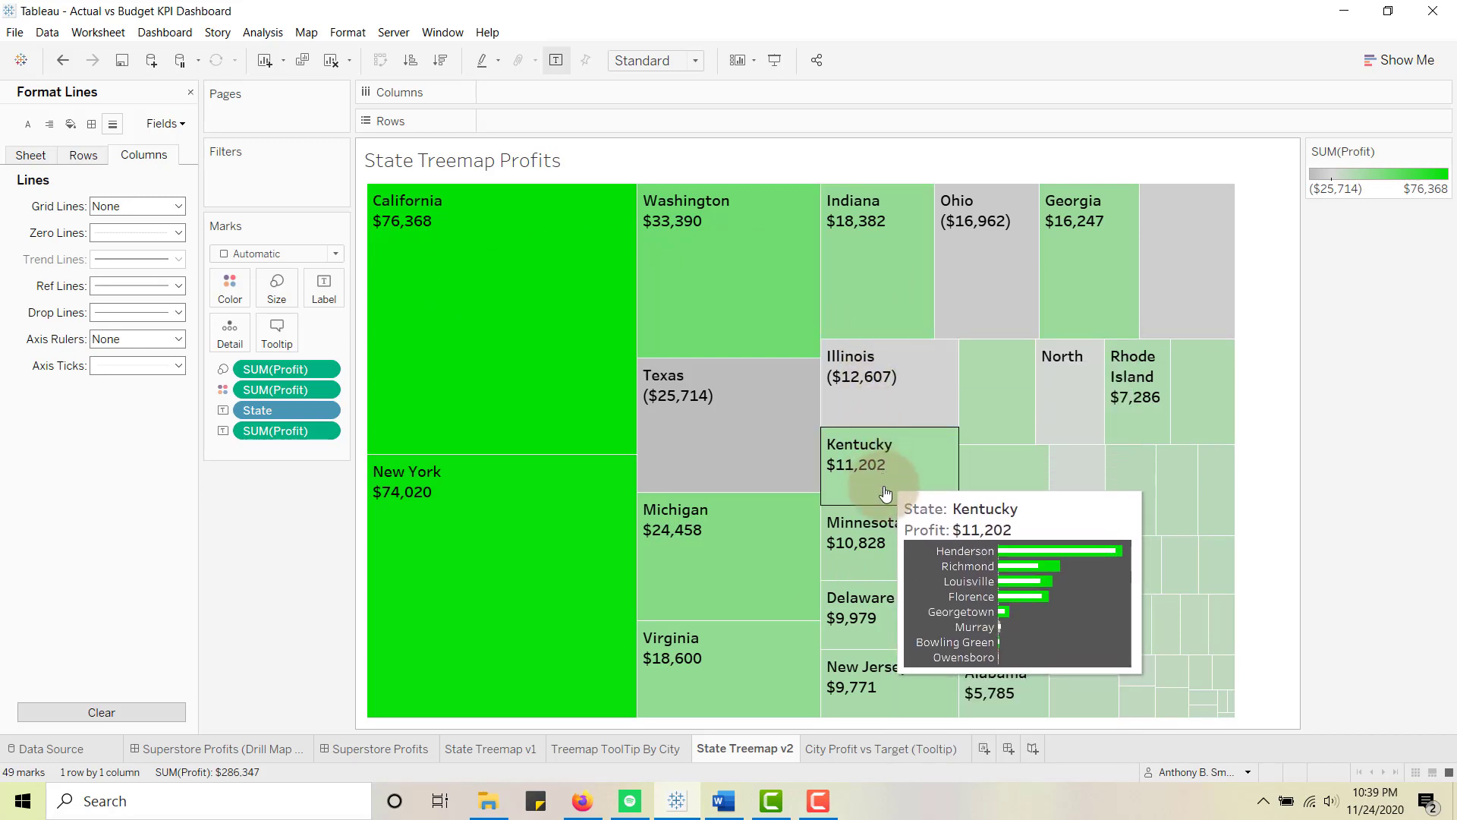
mouse_move(761, 467)
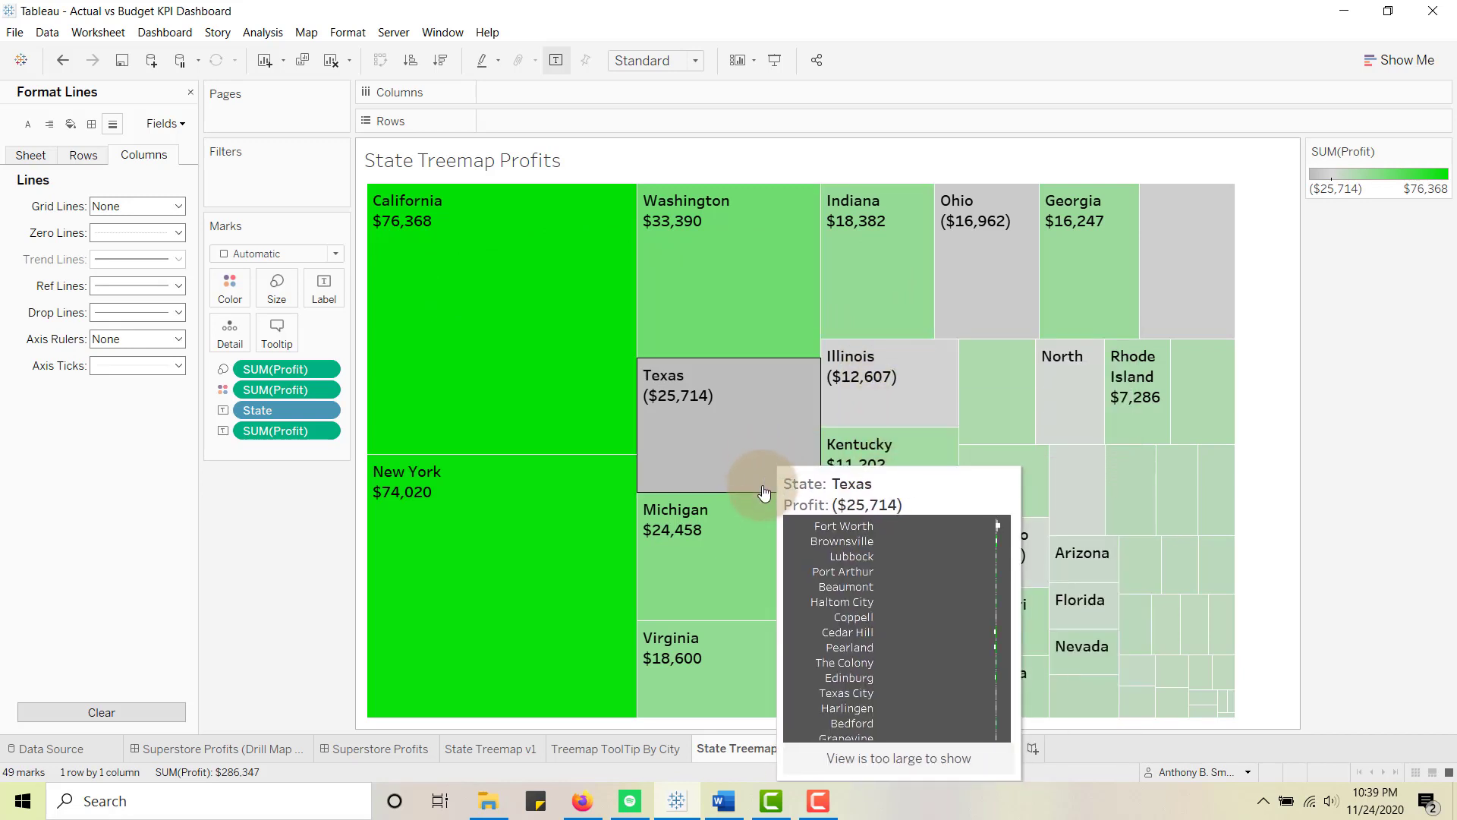
mouse_move(762, 561)
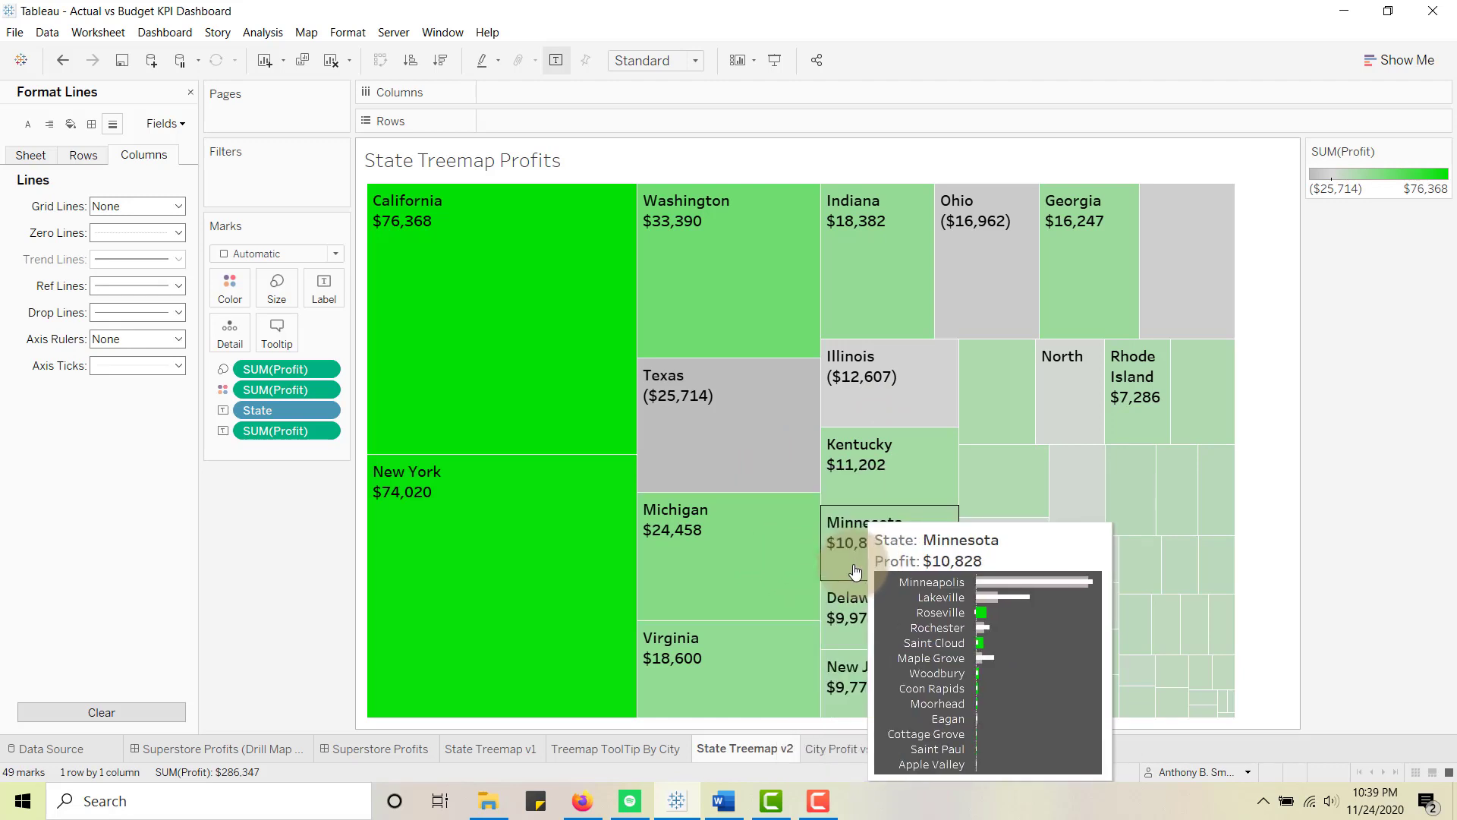
mouse_move(765, 388)
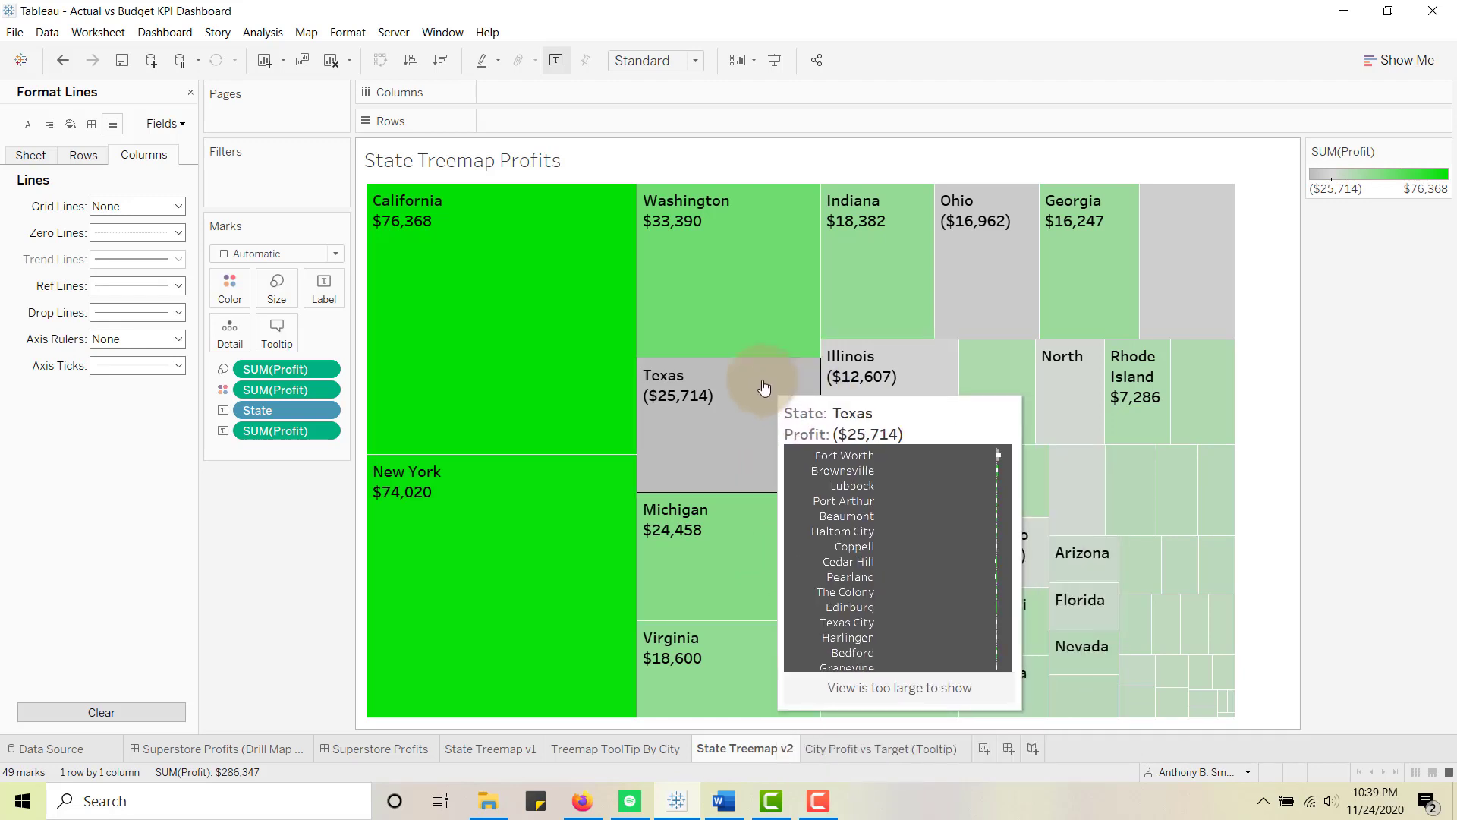
mouse_move(545, 322)
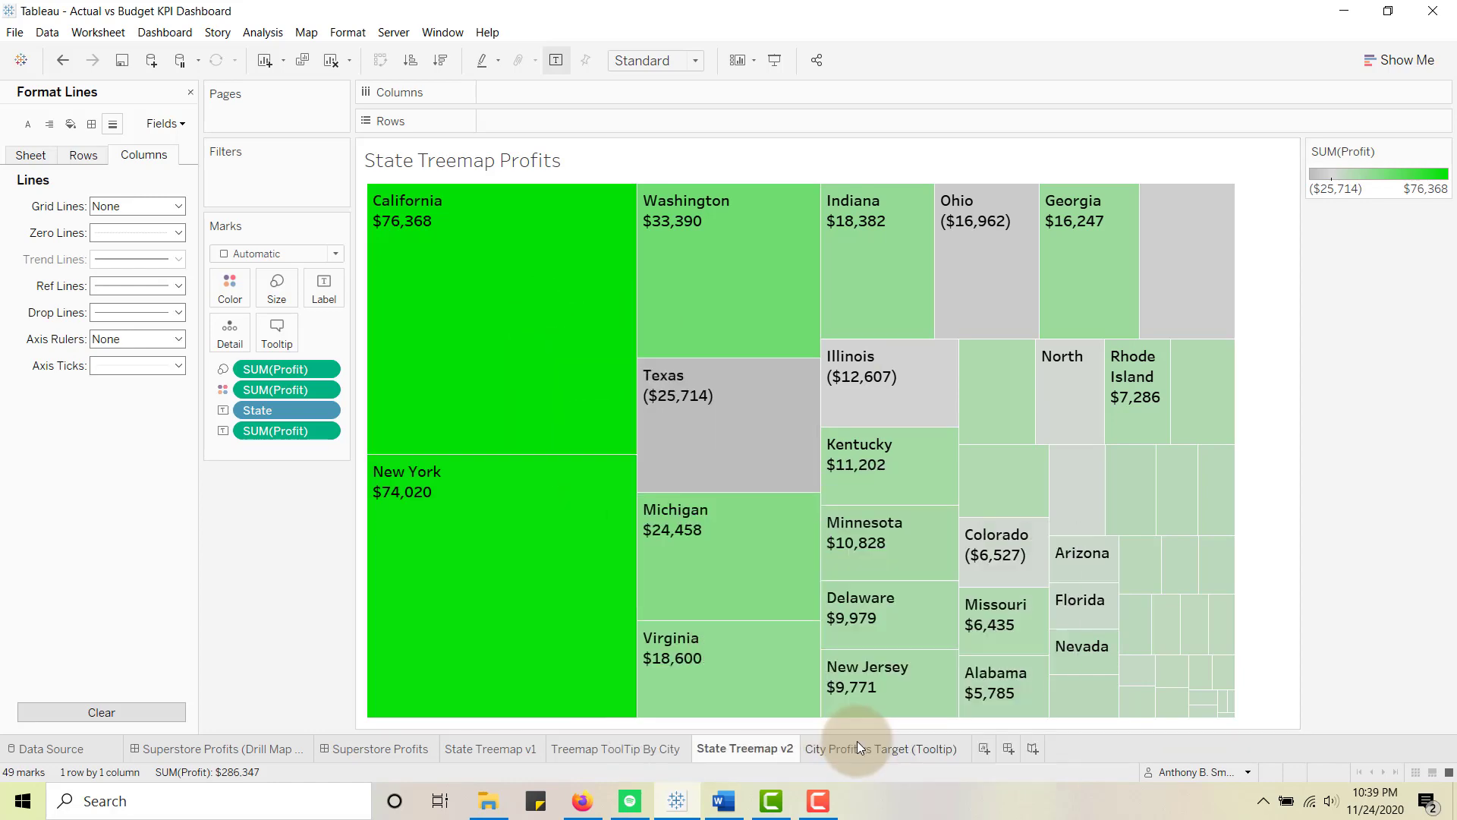
- On the City Profit vs Target (Tooltip) sheet, filter City to the top 10 by sum of Profit
left_click(870, 745)
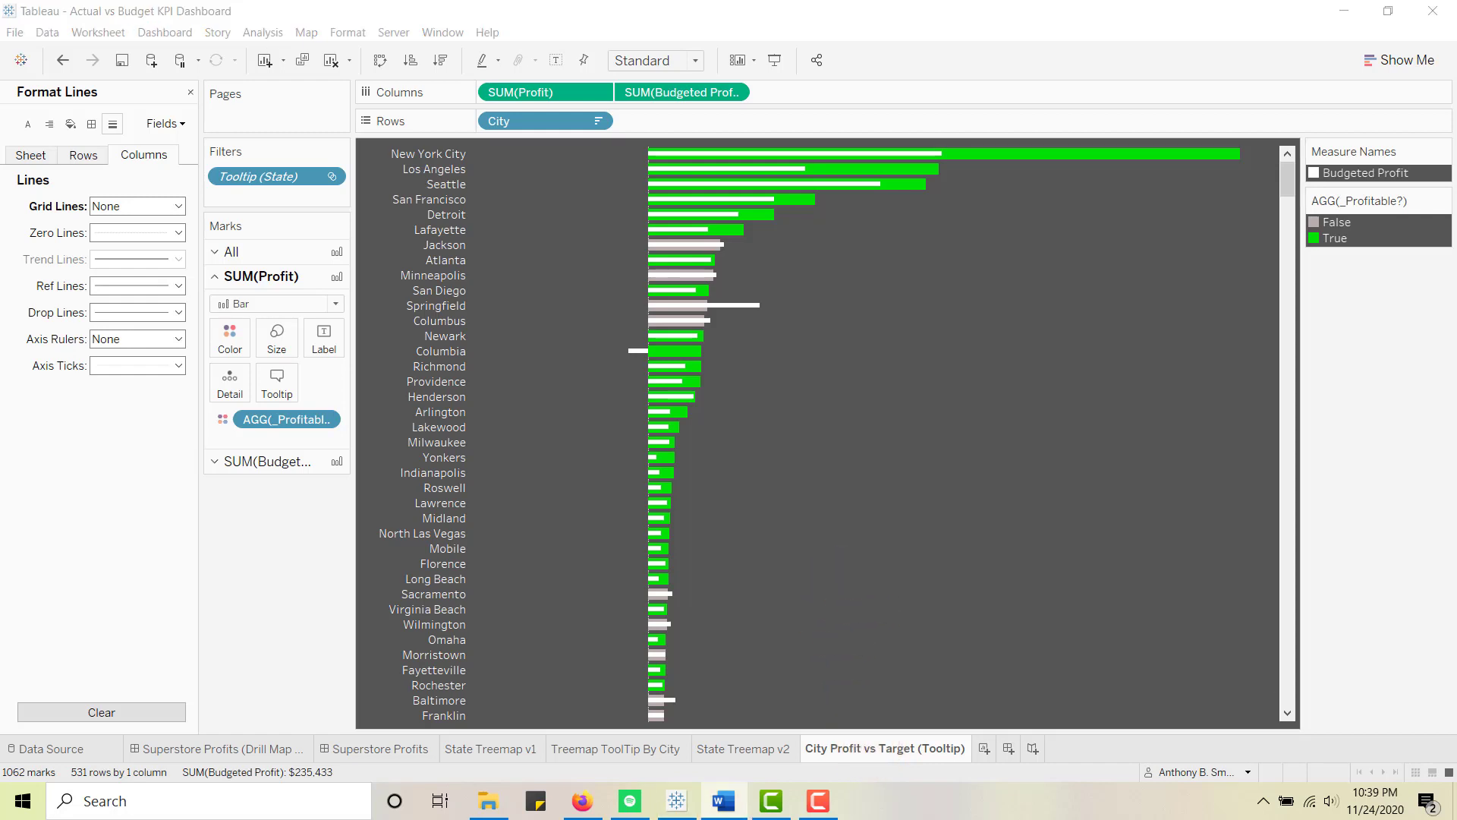
right_click(509, 121)
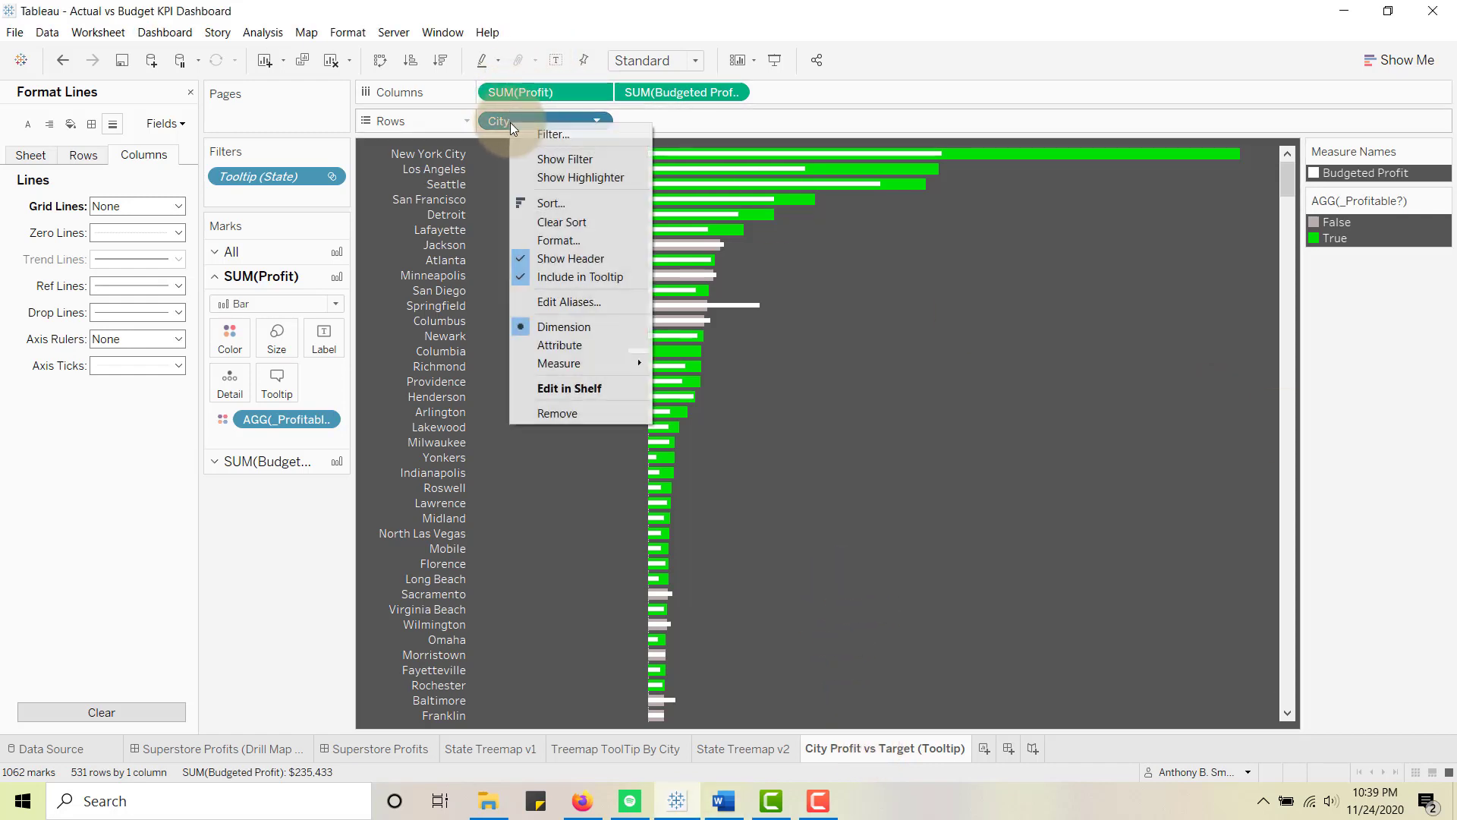
left_click(548, 133)
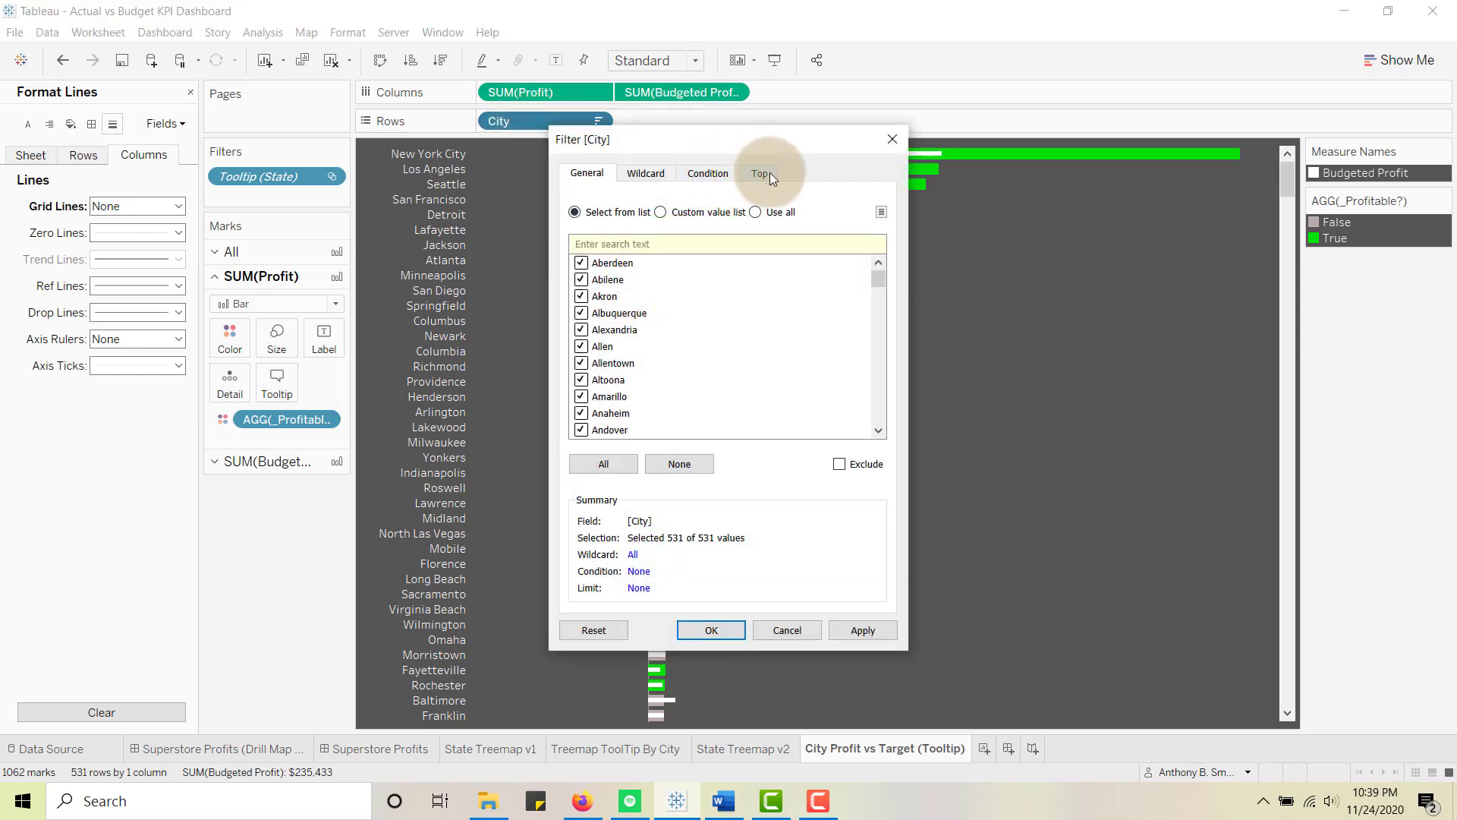
left_click(759, 174)
left_click(574, 220)
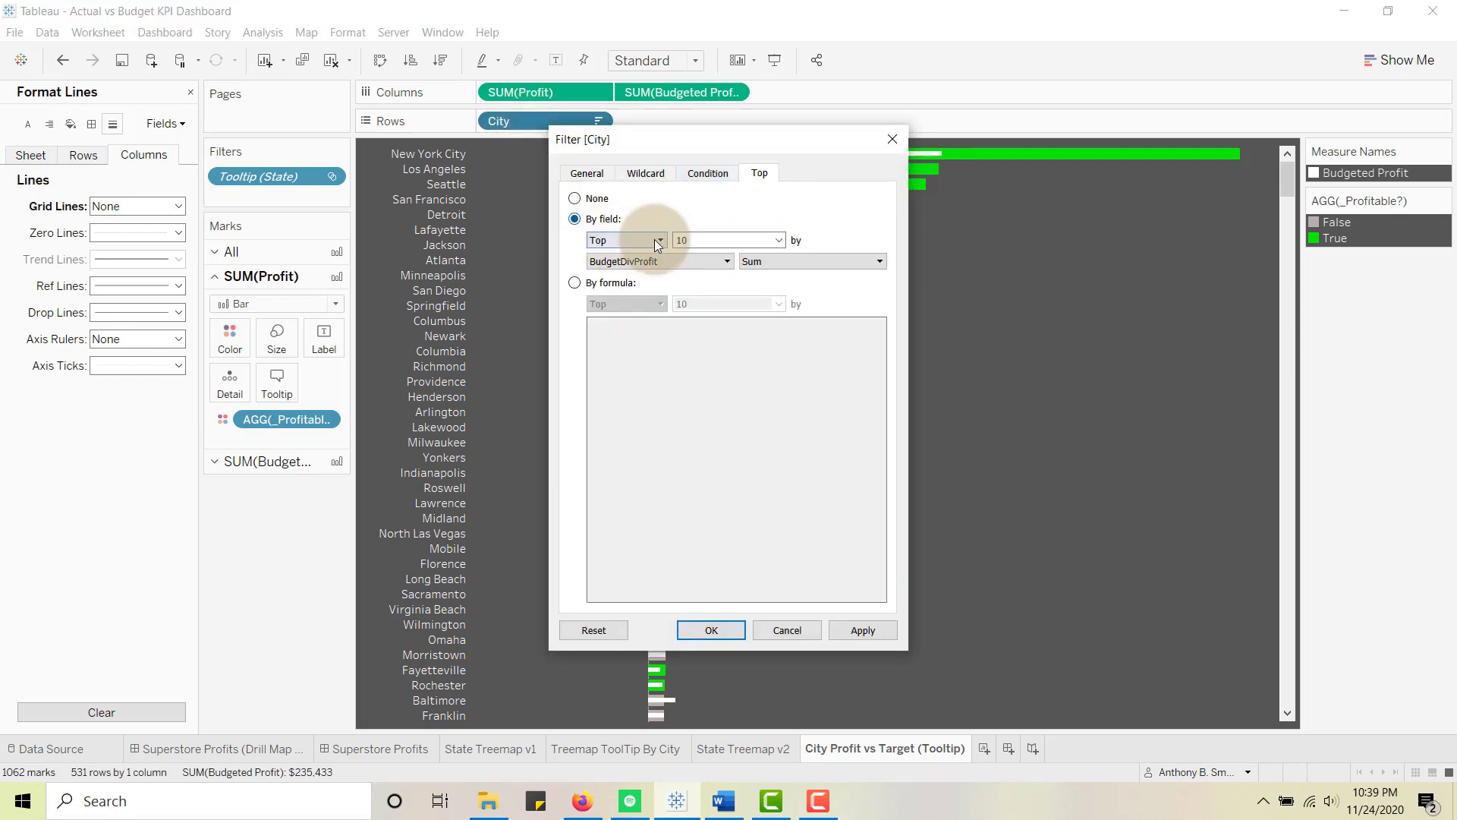
left_click(718, 261)
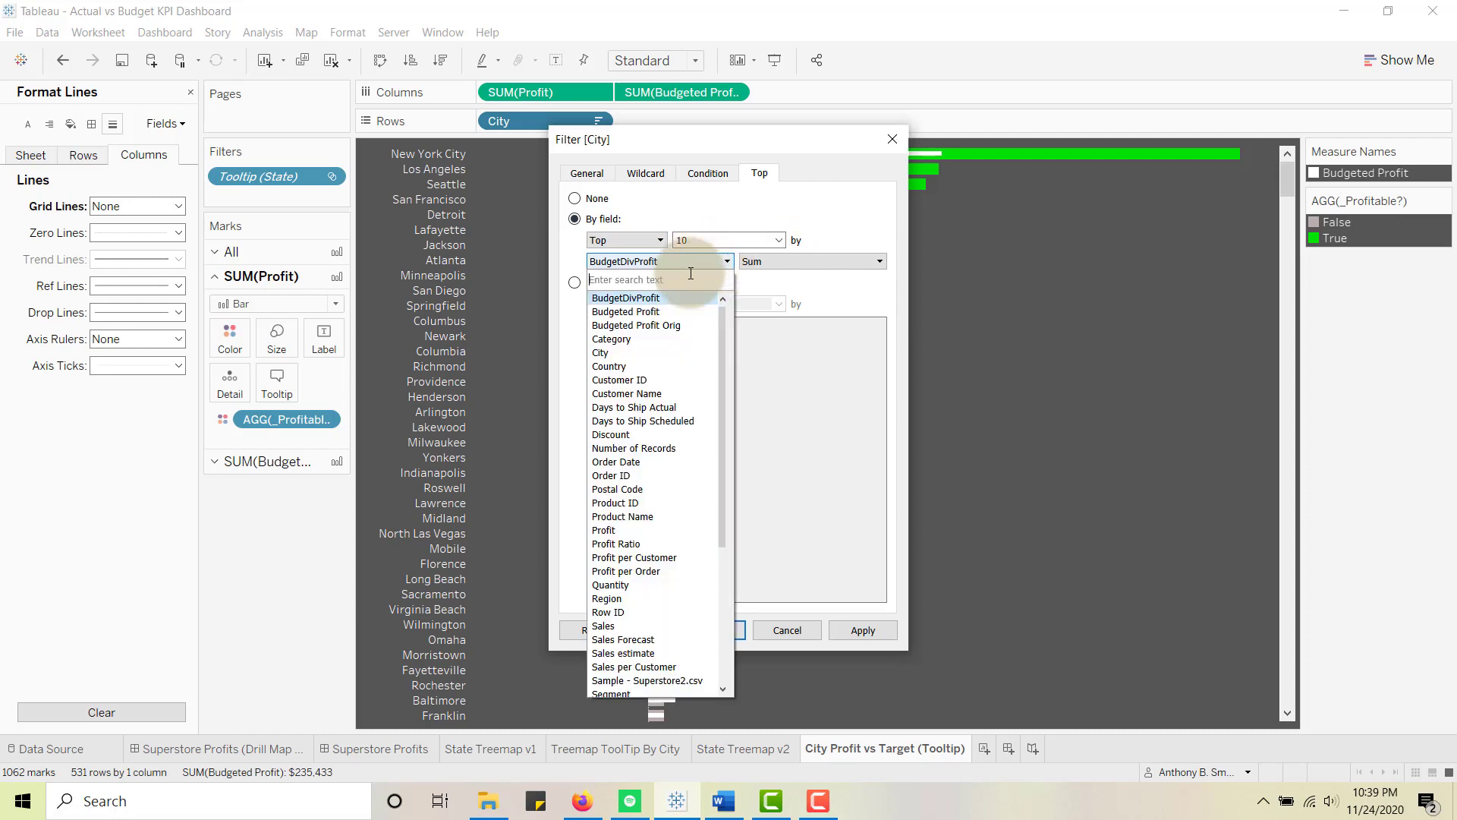
left_click(612, 530)
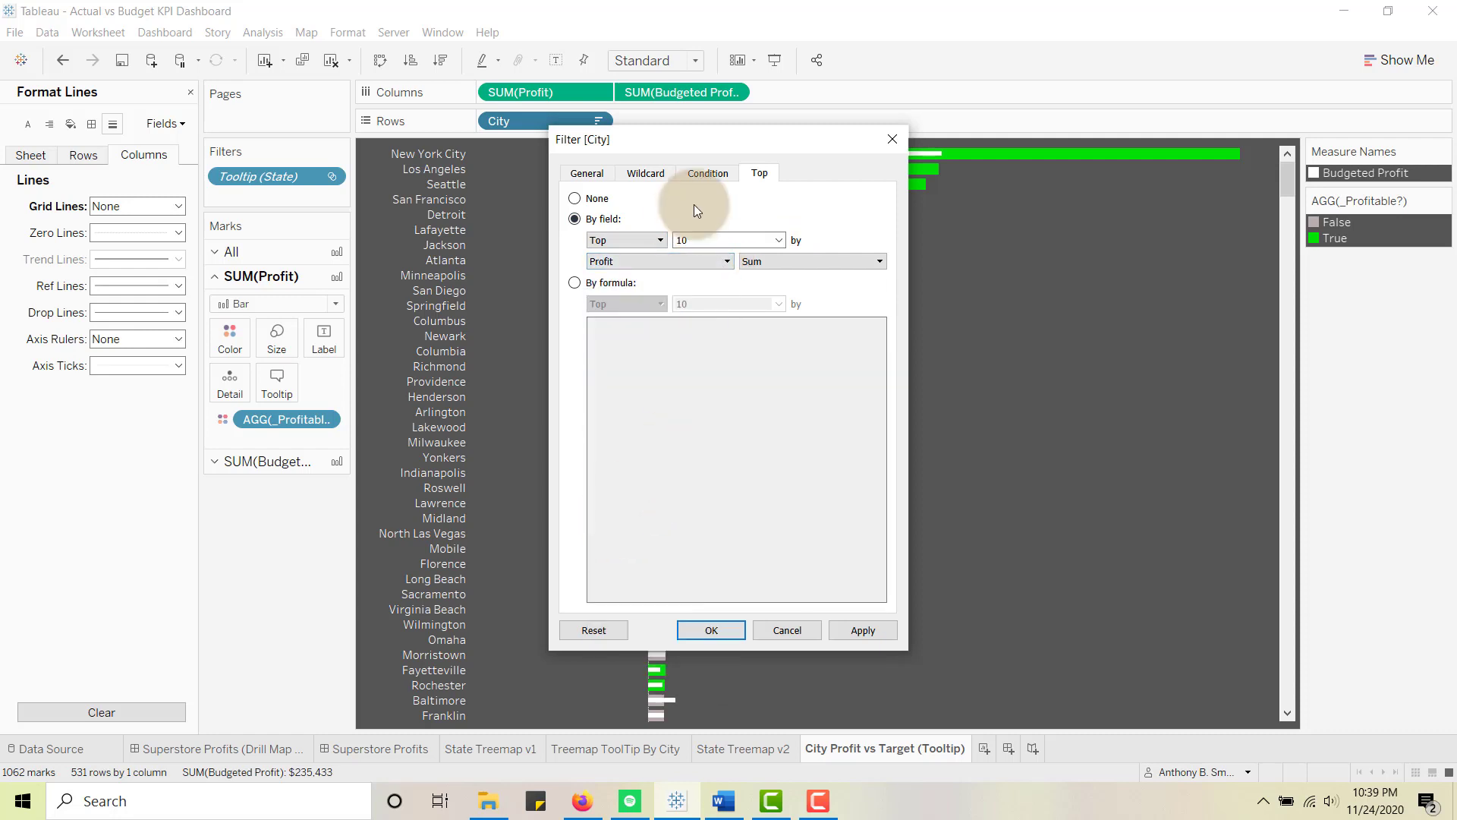
left_click(718, 630)
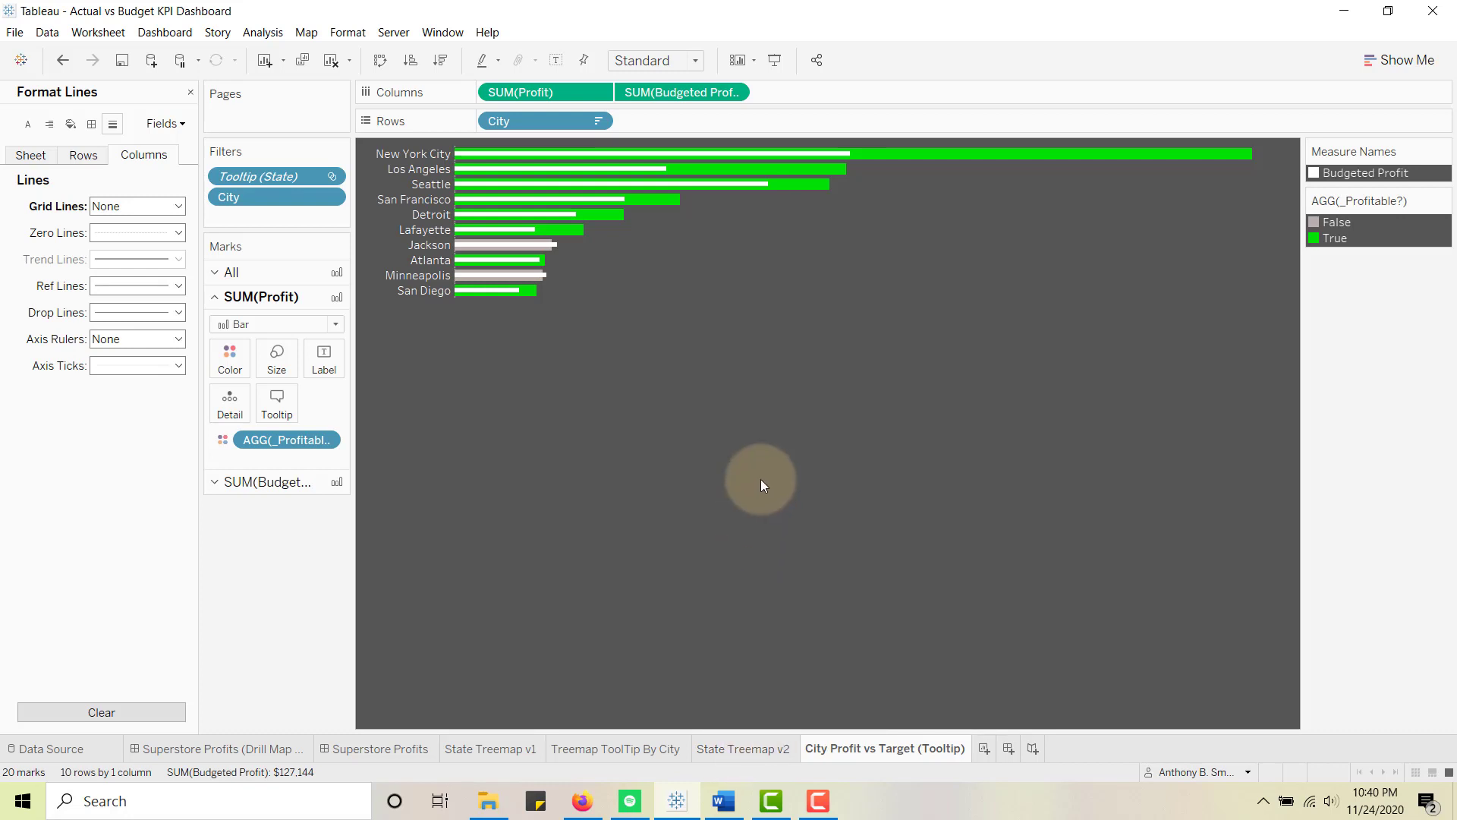
- Compare the cities in the State Treemap v2 tooltips for New York and California with the filtered city chart
left_click(725, 749)
mouse_move(480, 274)
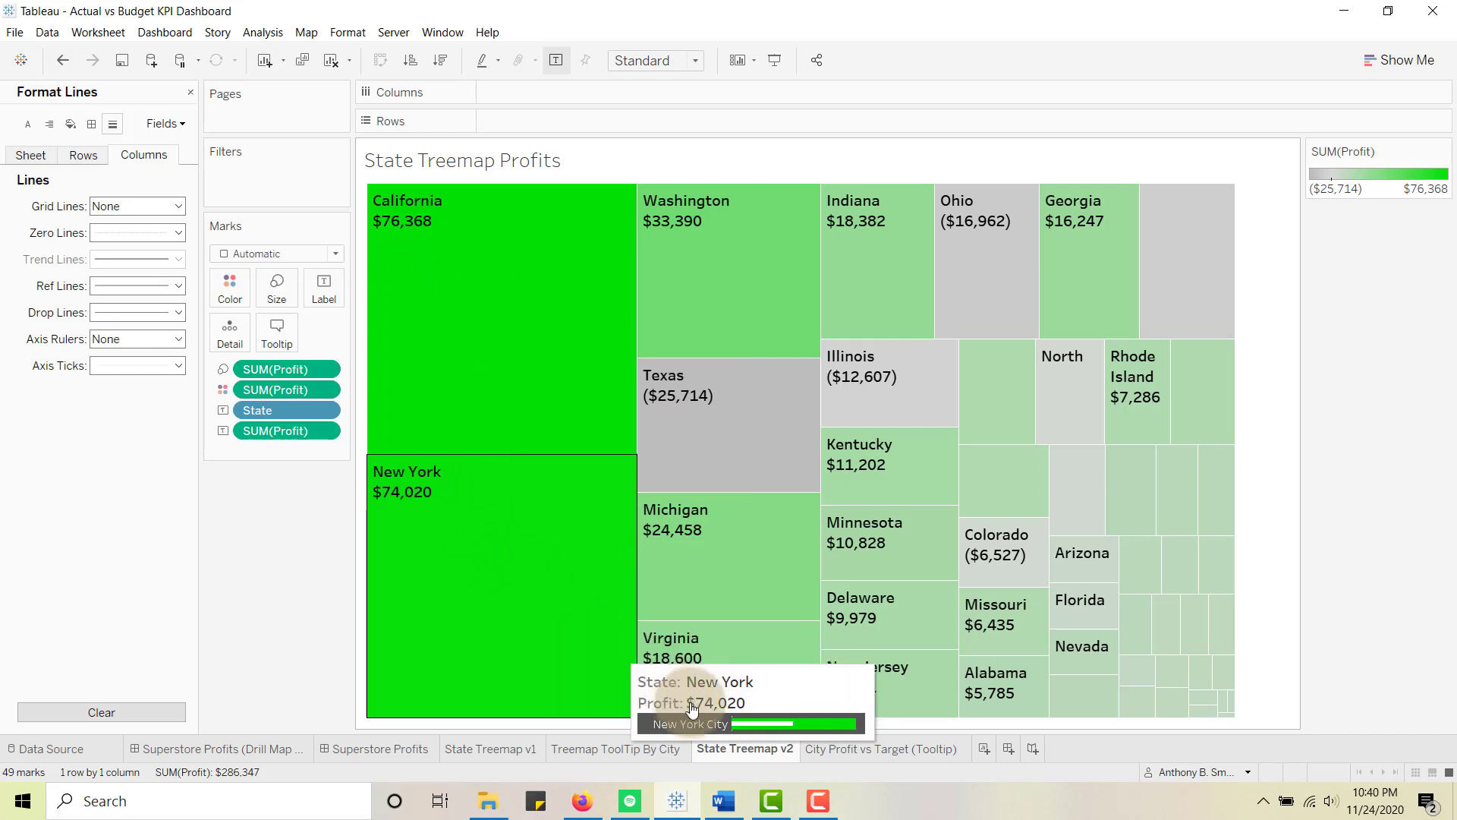
left_click(849, 751)
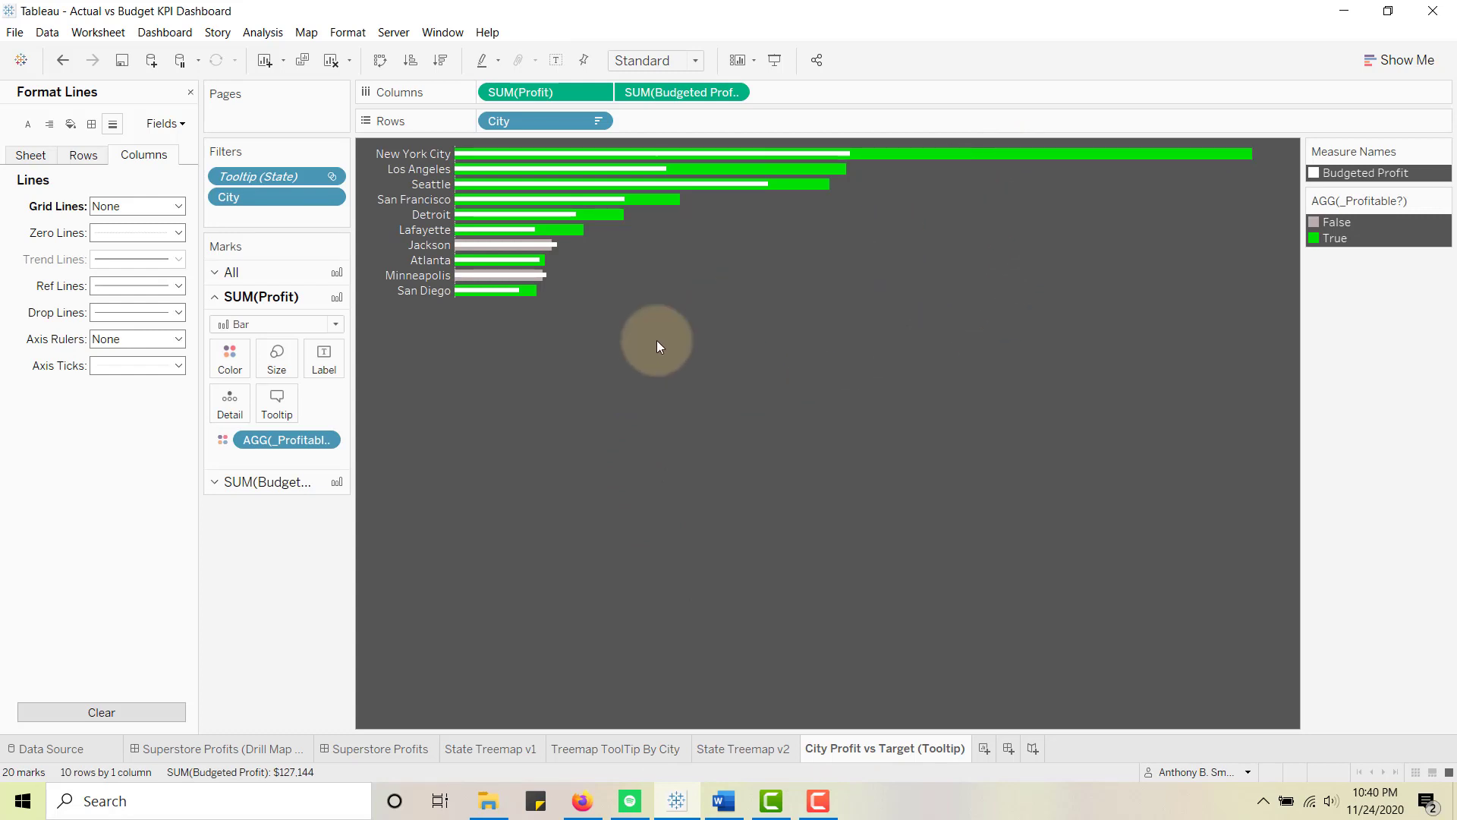
left_click(743, 750)
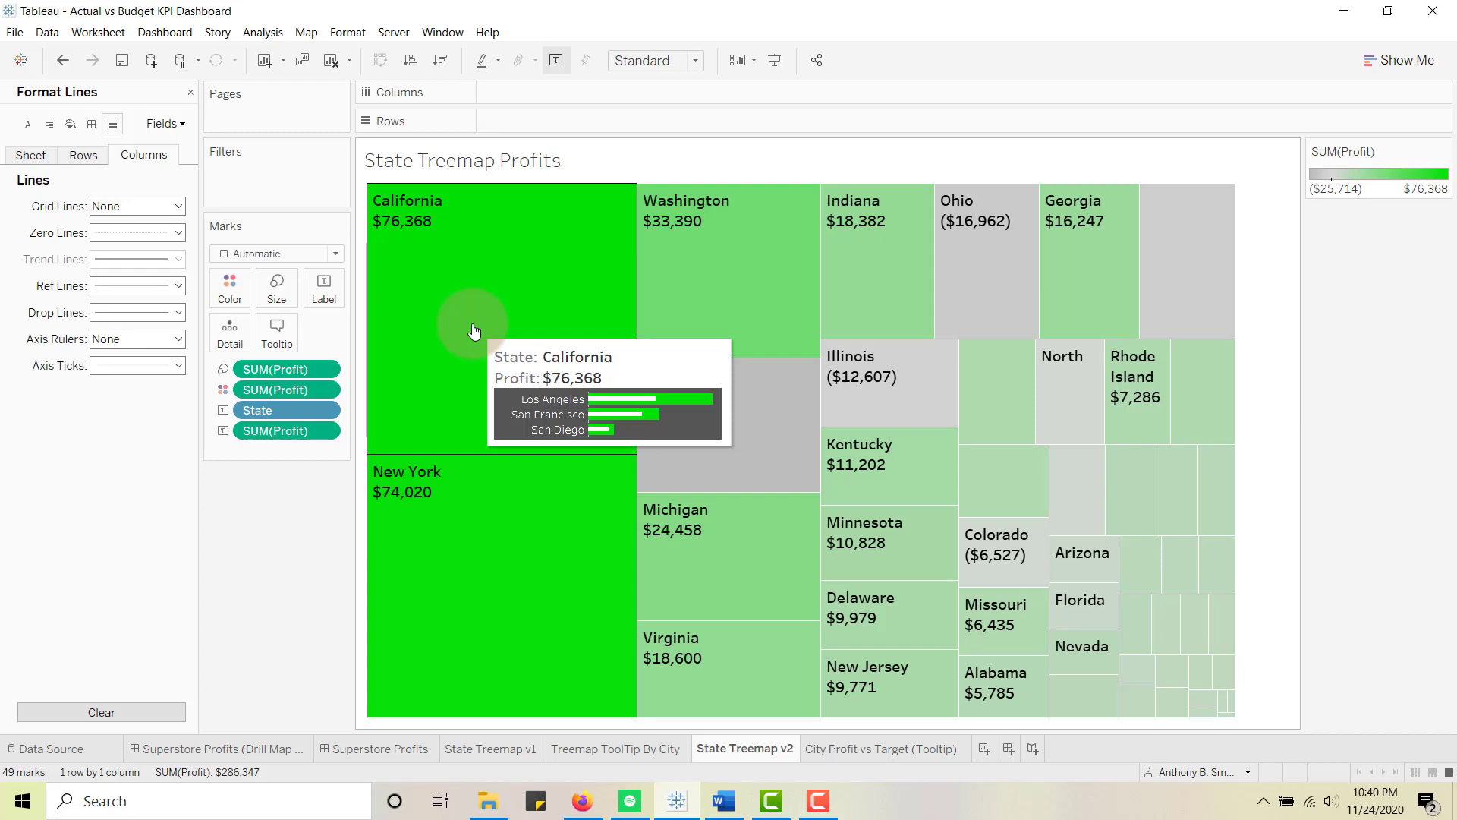
- Add the Tooltip (State) filter on the City Profit vs Target (Tooltip) sheet to context
left_click(841, 750)
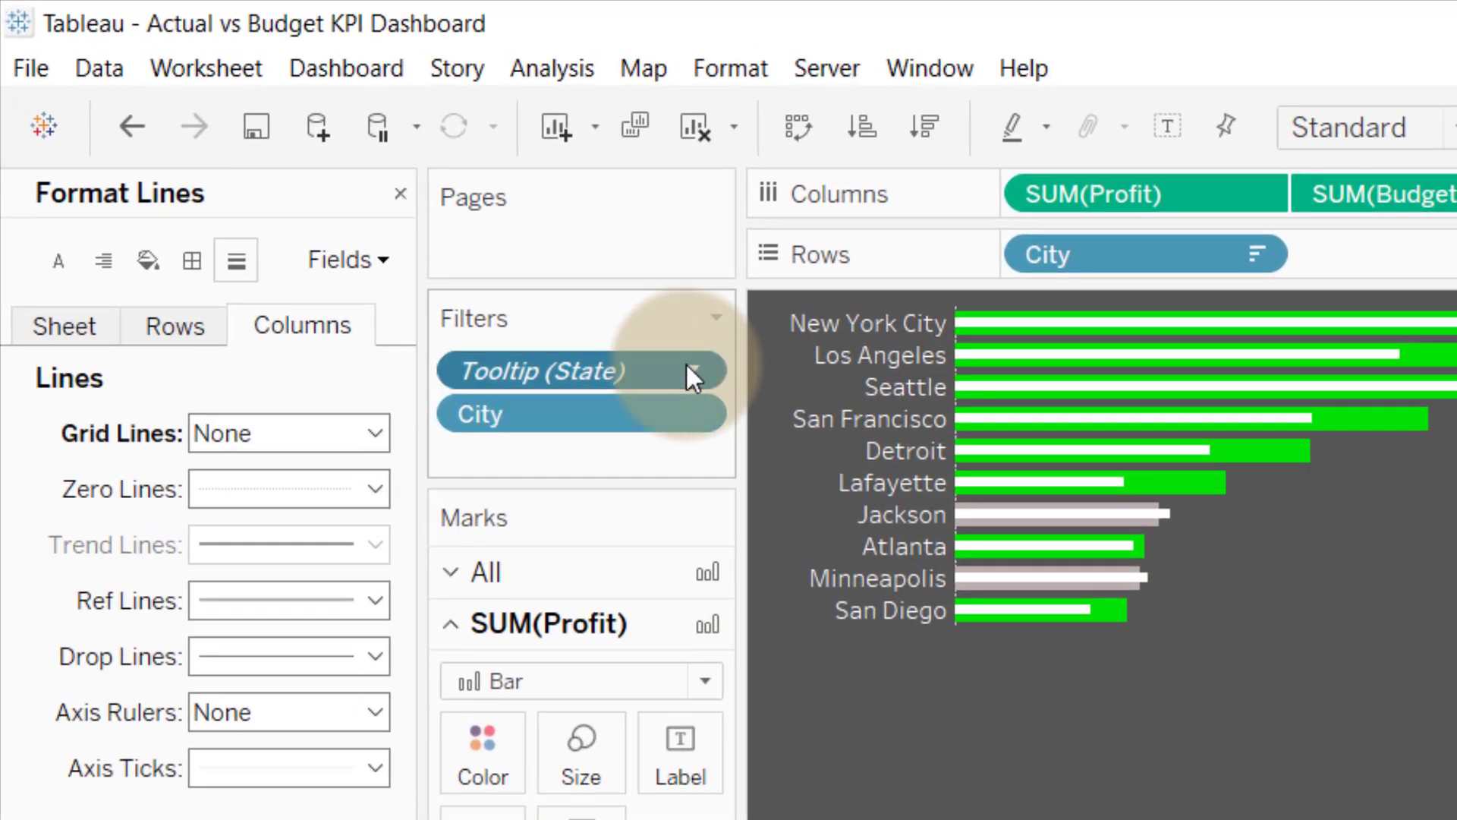
left_click(691, 368)
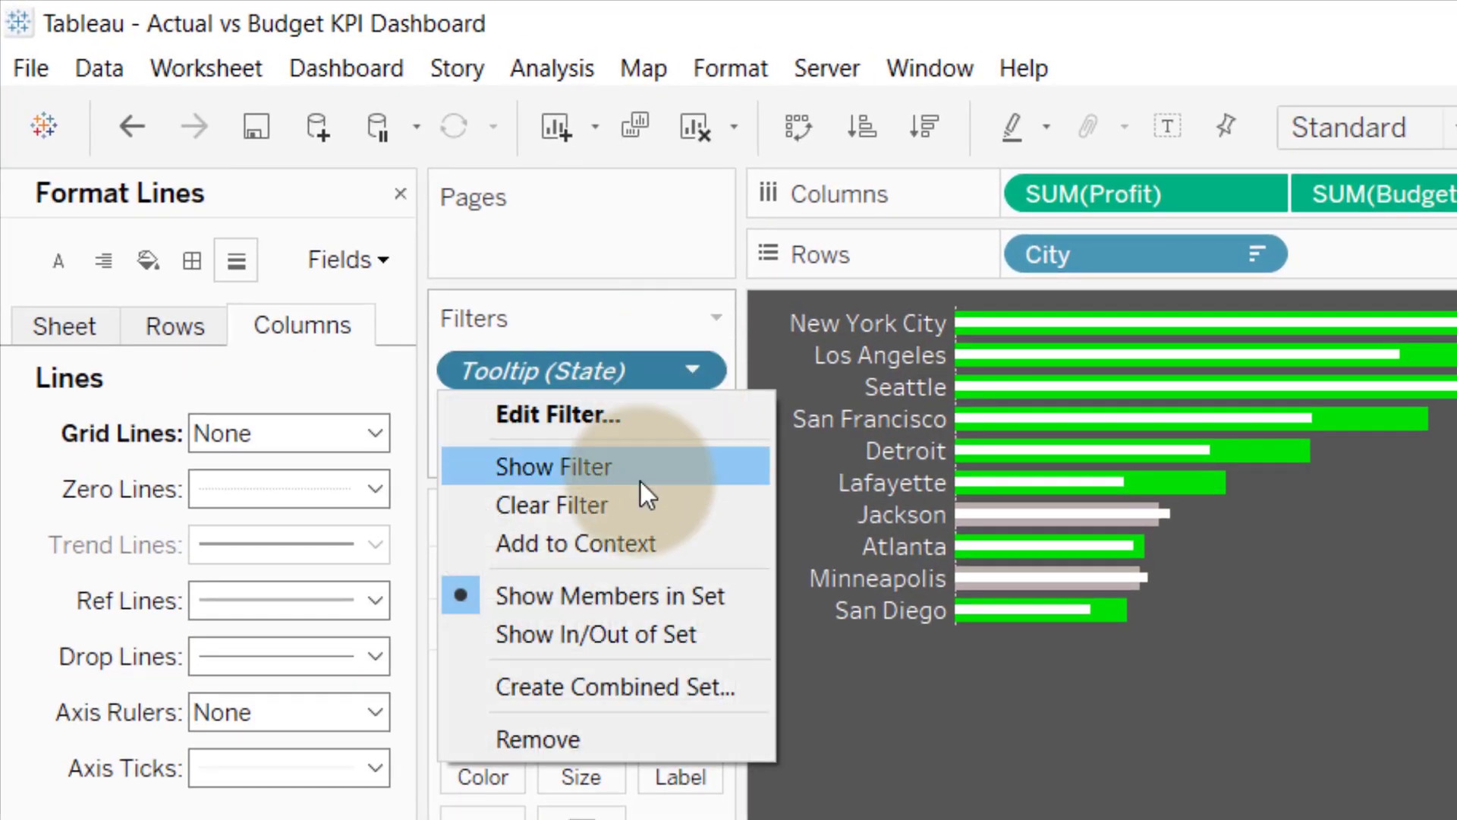
left_click(567, 545)
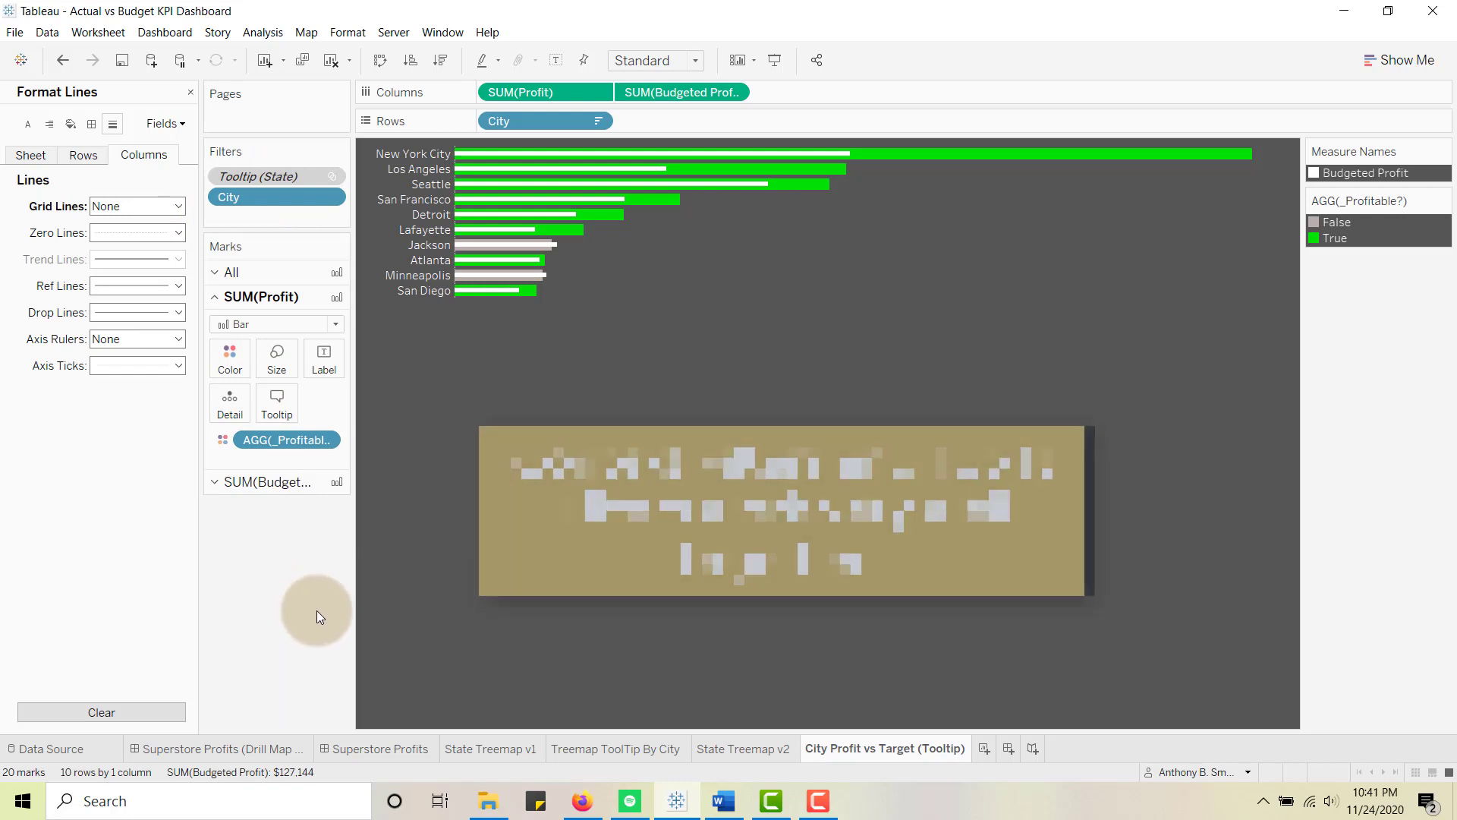
- Recheck the city bars in the California and New York tooltips on State Treemap v2 with the context filter applied
left_click(777, 753)
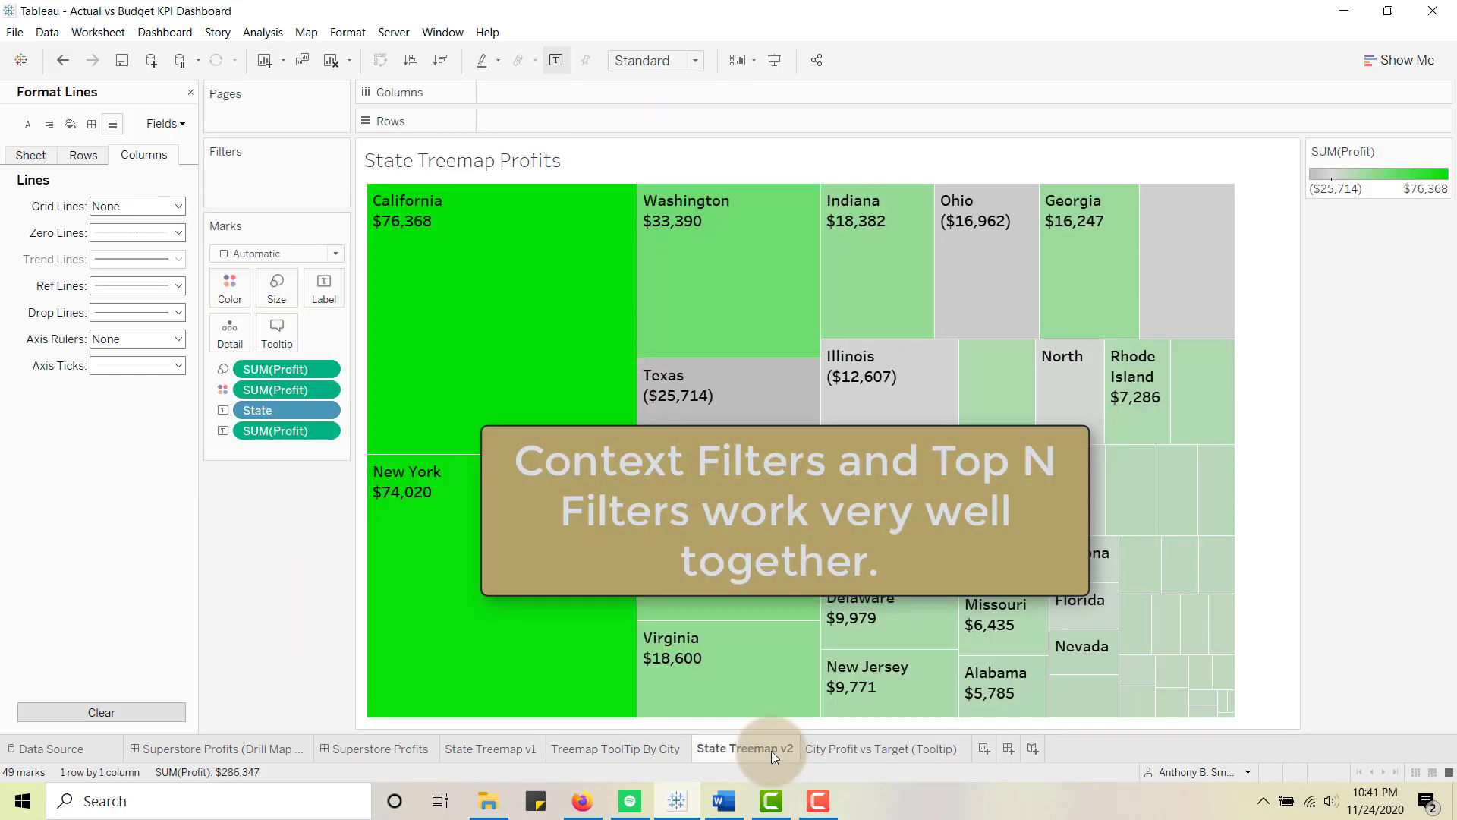
mouse_move(438, 283)
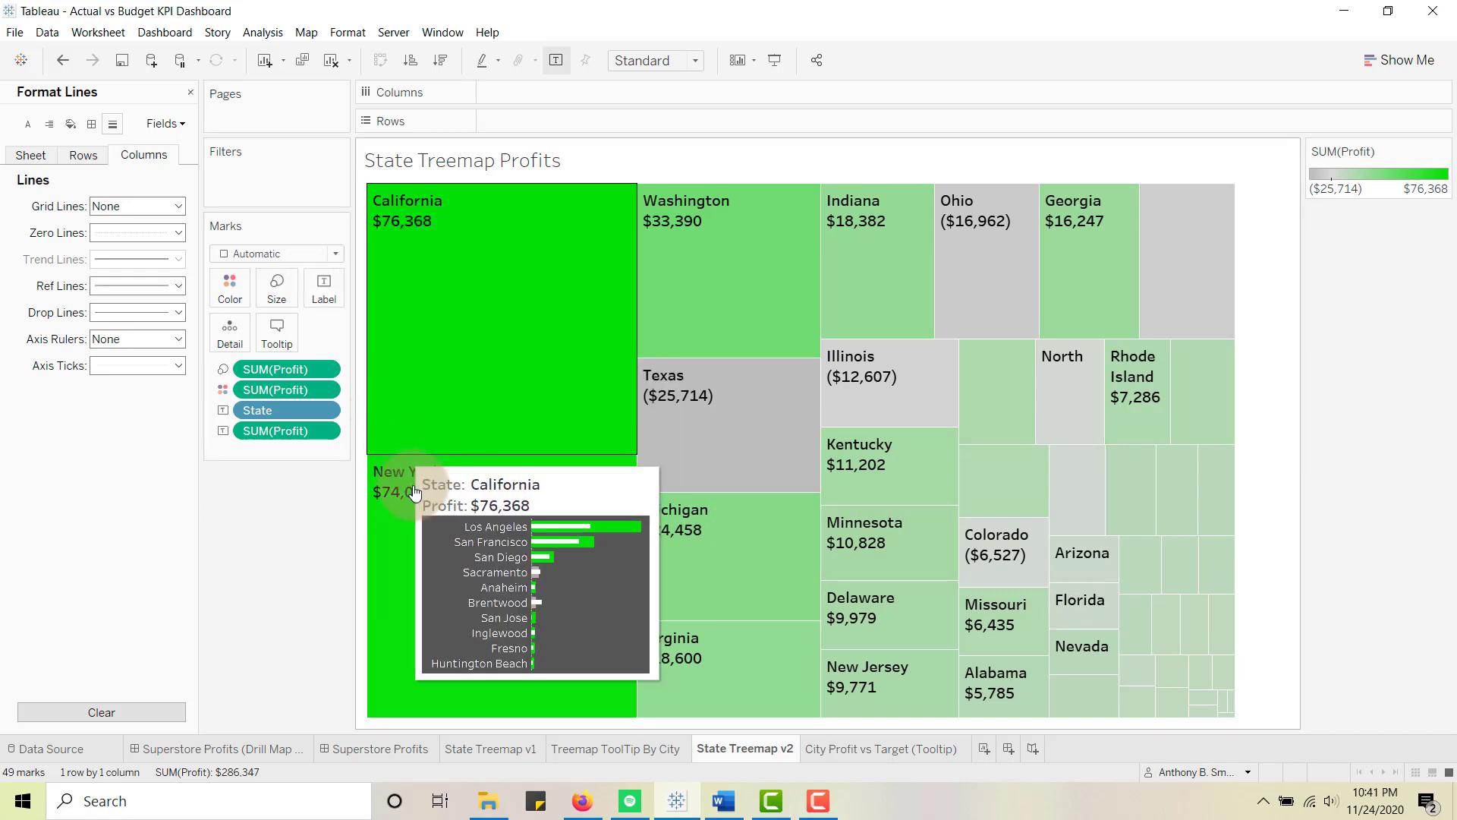
mouse_move(427, 520)
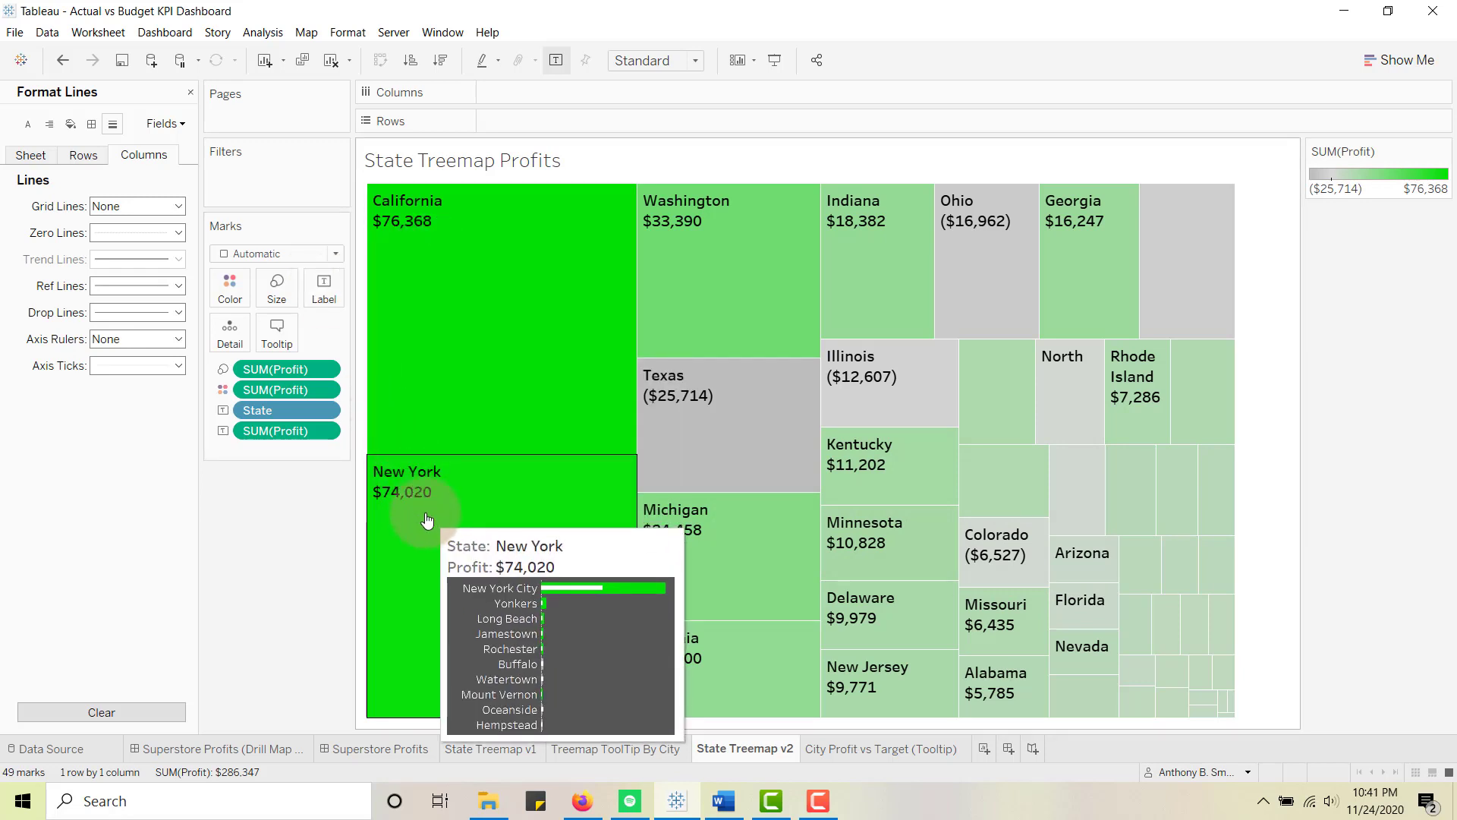